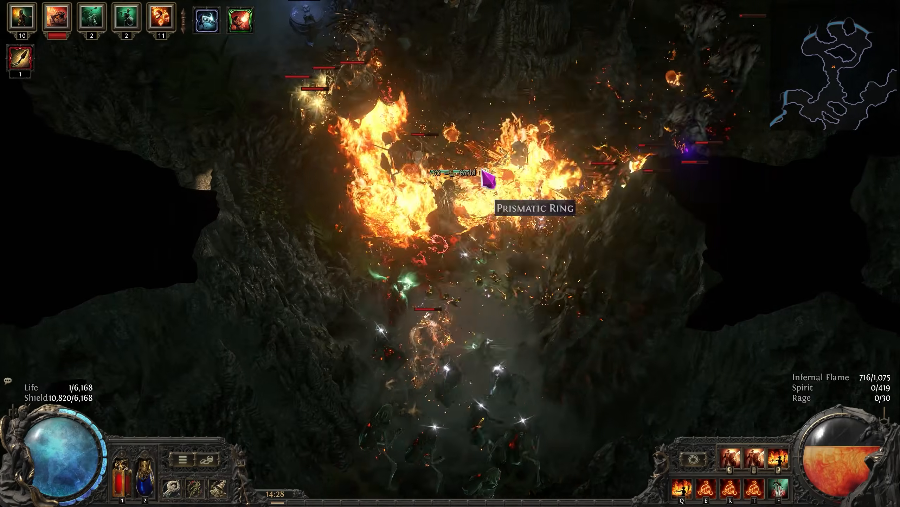
click(495, 210)
key(w)
right_click(448, 185)
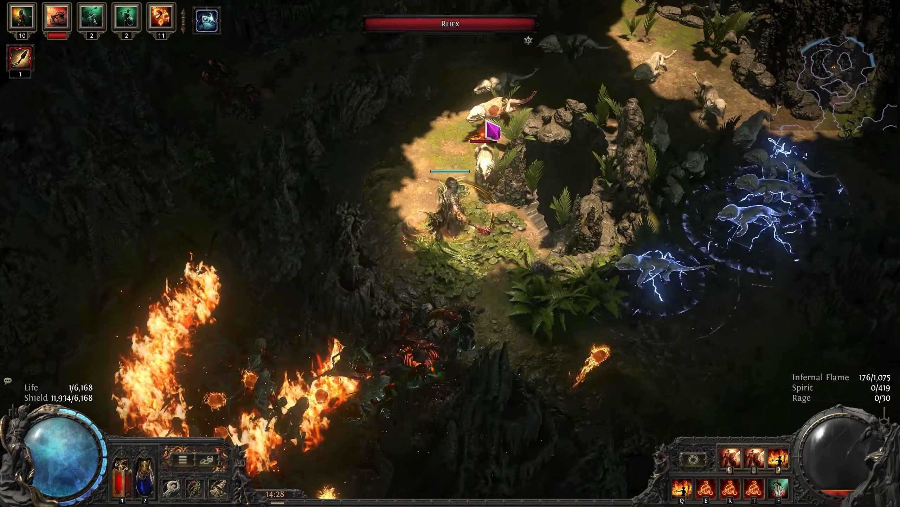
key(w)
right_click(487, 121)
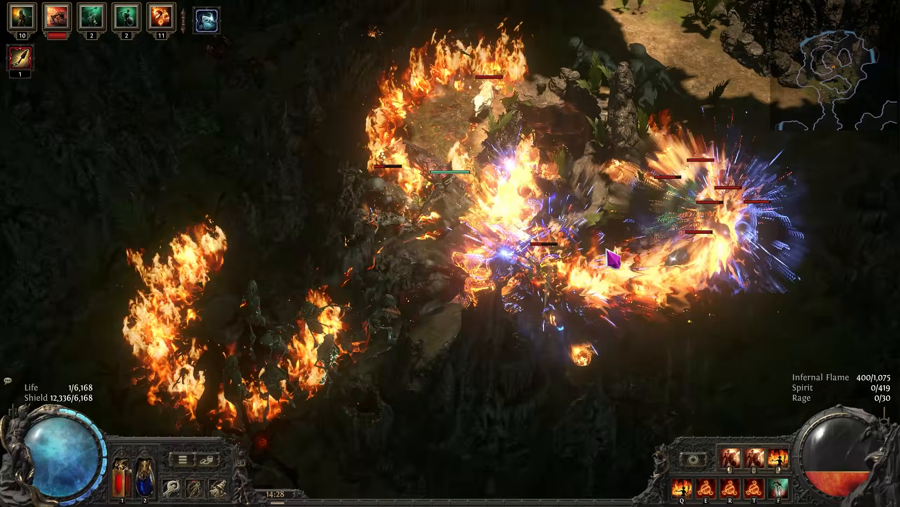
right_click(607, 250)
click(550, 211)
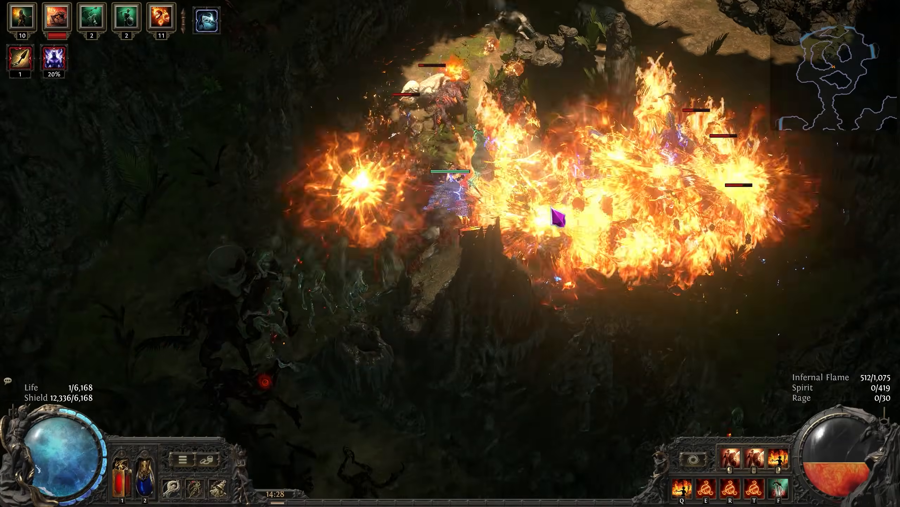
right_click(601, 214)
key(w)
right_click(484, 165)
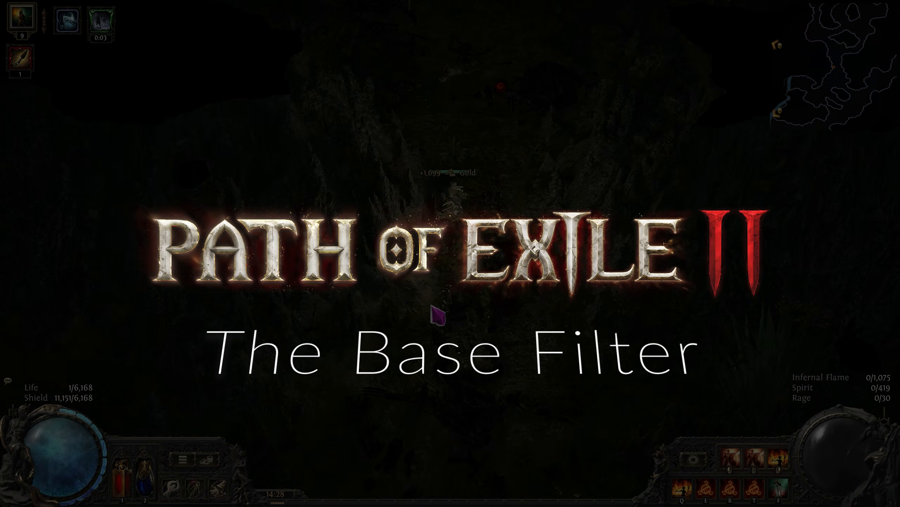
key(a)
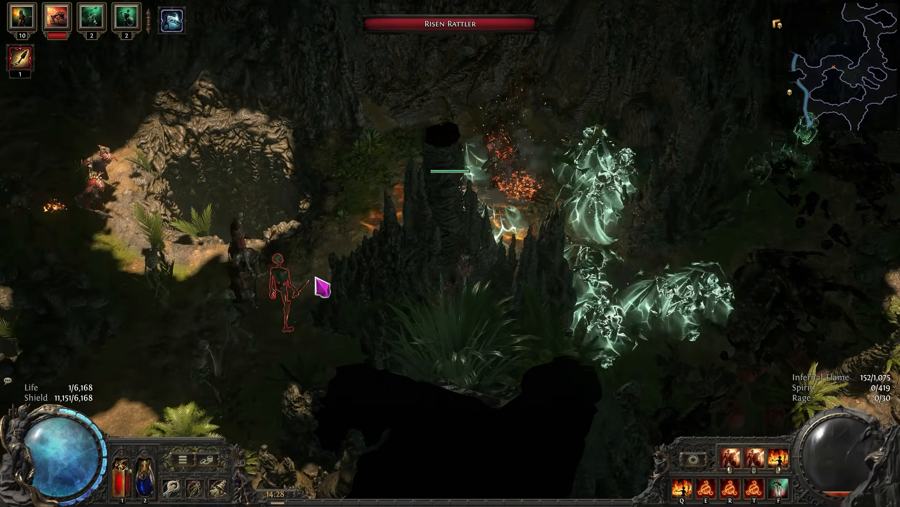
key(a)
right_click(319, 278)
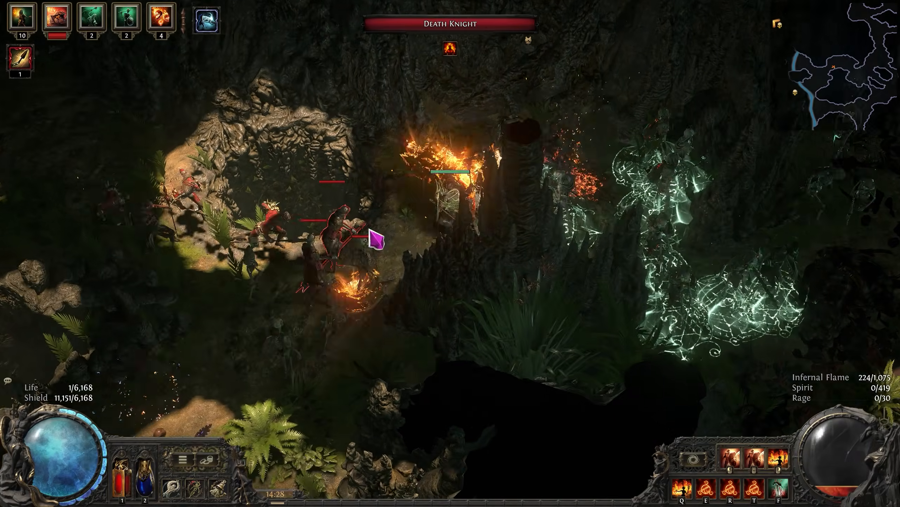
right_click(397, 245)
right_click(388, 265)
right_click(391, 296)
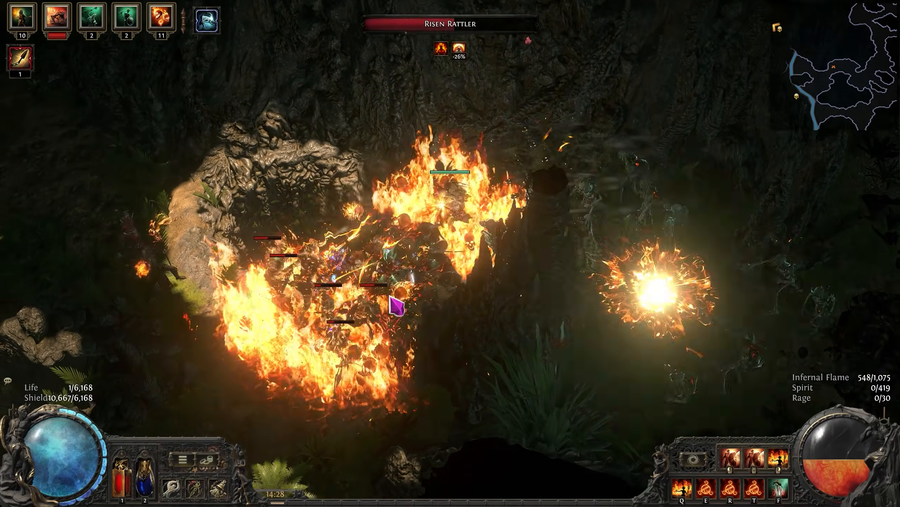
key(a)
key(s)
right_click(431, 294)
key(s)
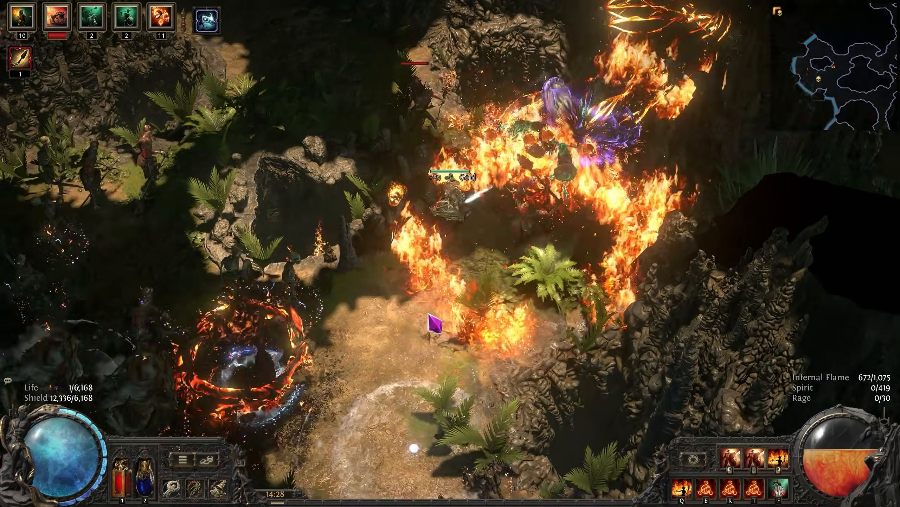
right_click(424, 302)
key(w)
right_click(431, 242)
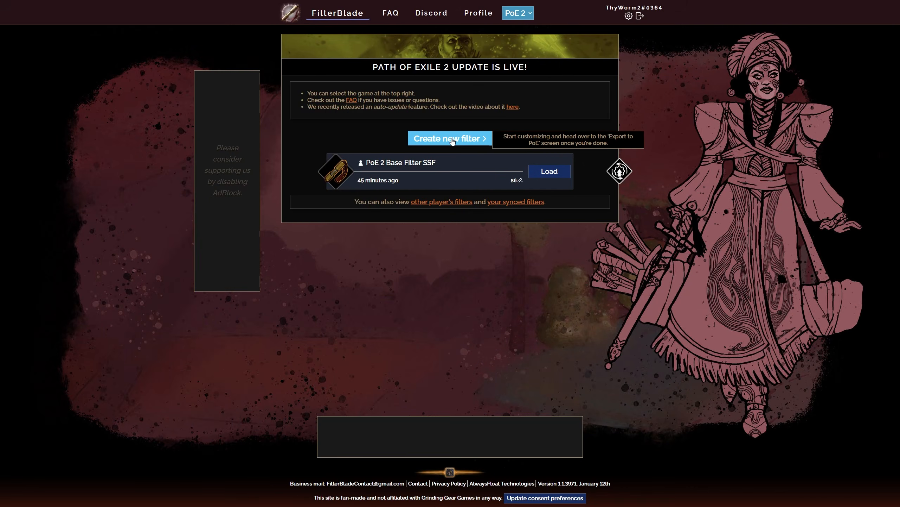
Create a new Path of Exile 2 filter in FilterBlade and choose the Normal style for its look
click(452, 139)
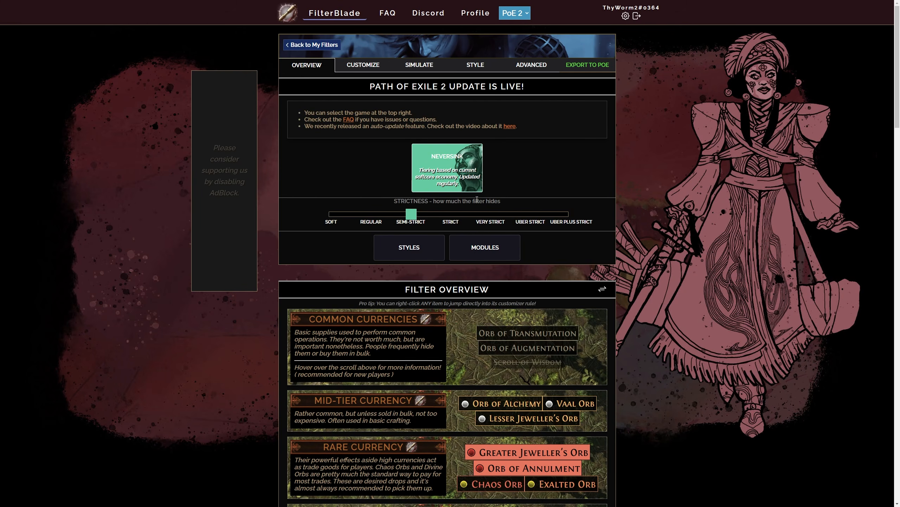
mouse_move(396, 209)
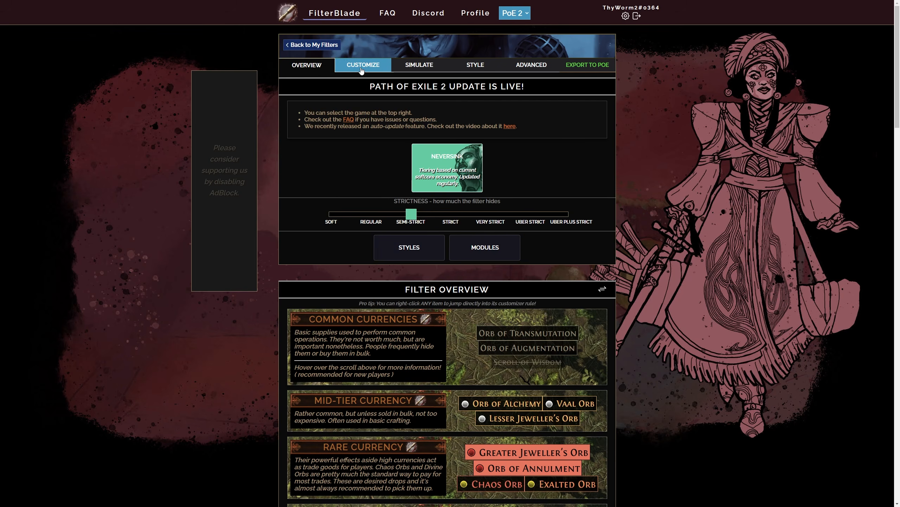
click(409, 248)
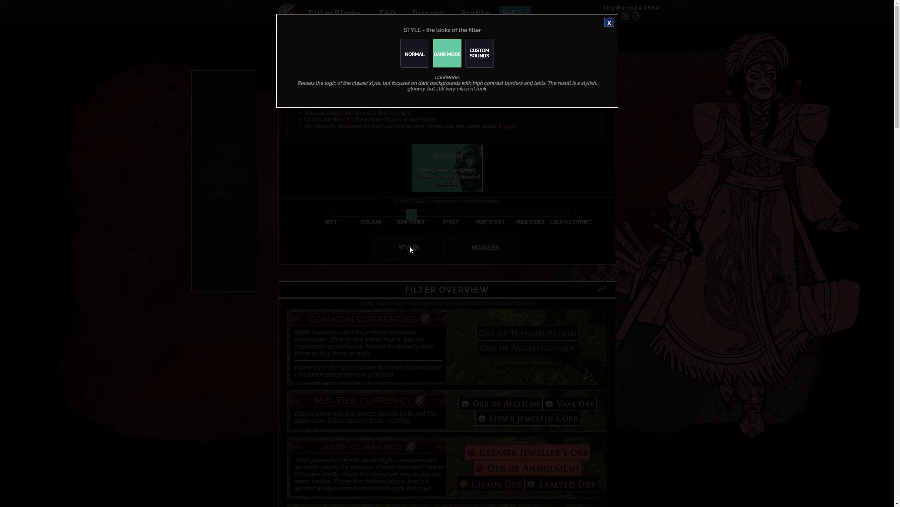
click(420, 60)
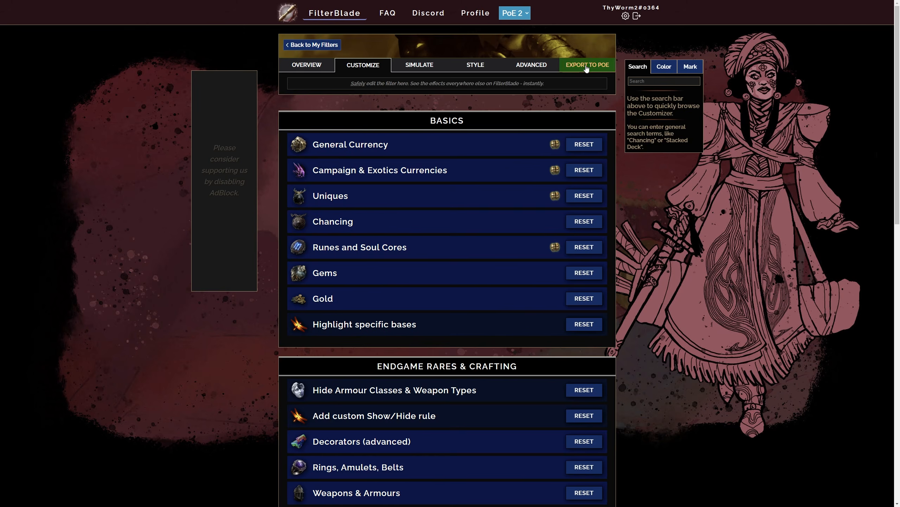
Open the export configuration for the filter and name it Youtube SSF Tutorial
click(590, 66)
click(440, 99)
text(Yout)
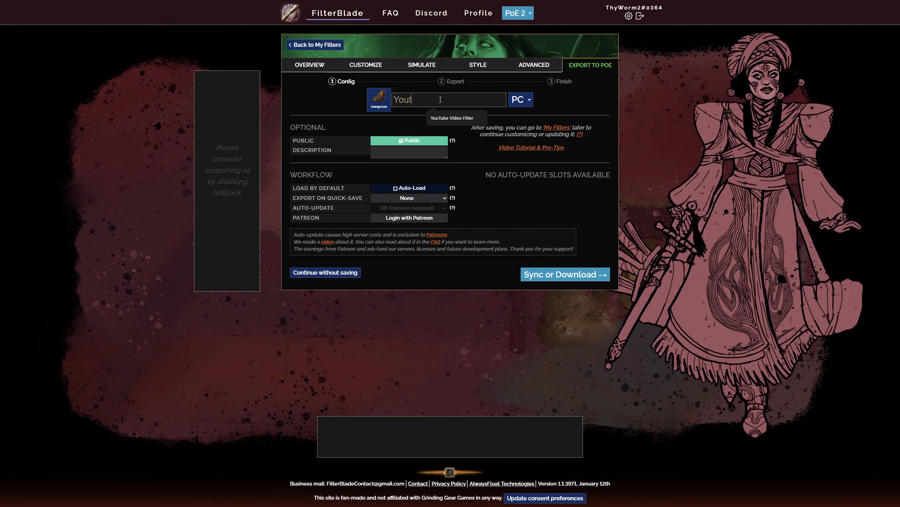
text(ube SSF Tutorial)
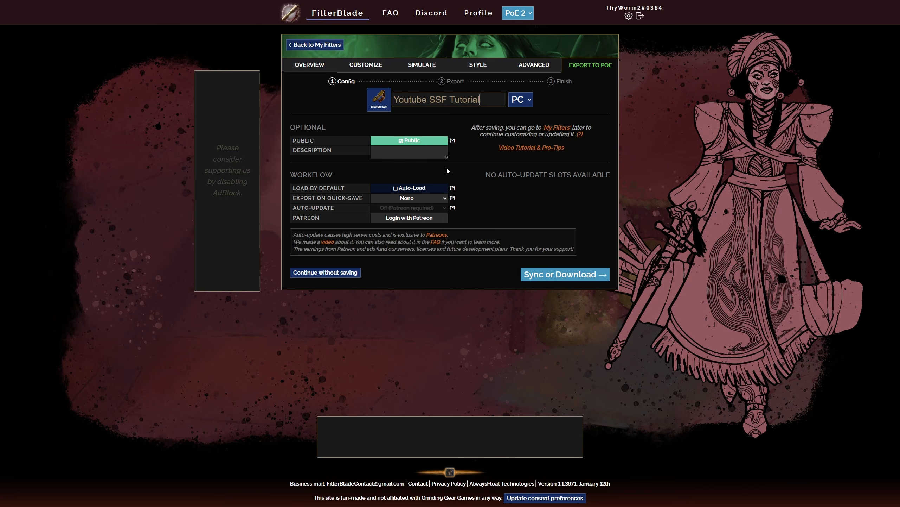
Enable auto-loading the filter by default, set its quick-save export to Sync, and continue to the export options
click(409, 187)
click(408, 197)
click(413, 212)
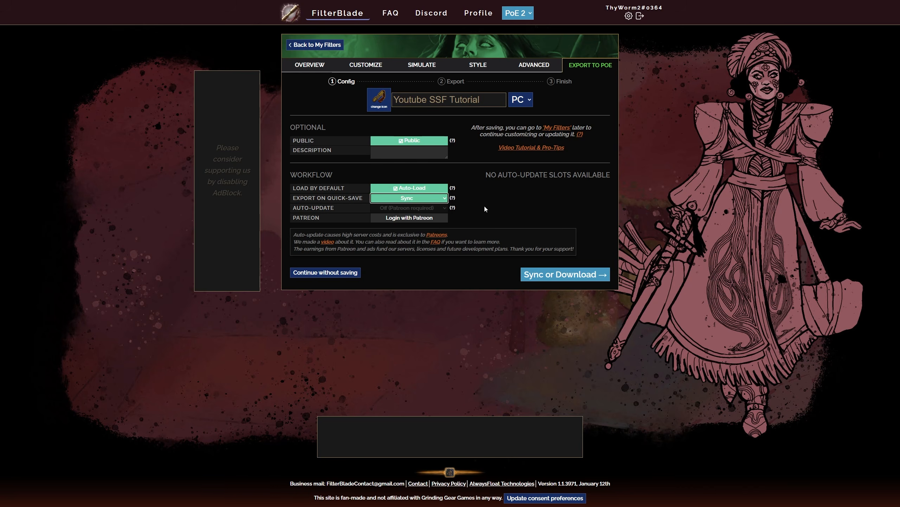
click(488, 201)
click(560, 276)
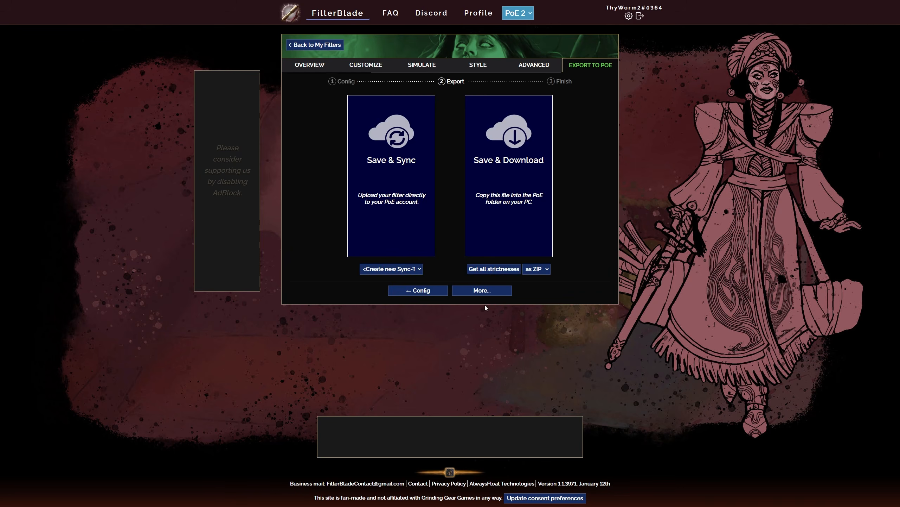
Save the filter and sync it to the PoE account using a newly created sync target
click(392, 268)
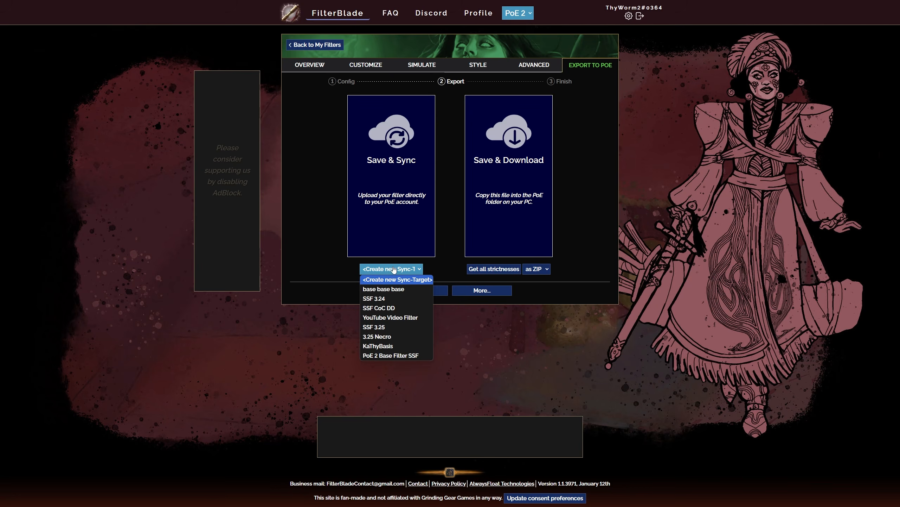
click(394, 279)
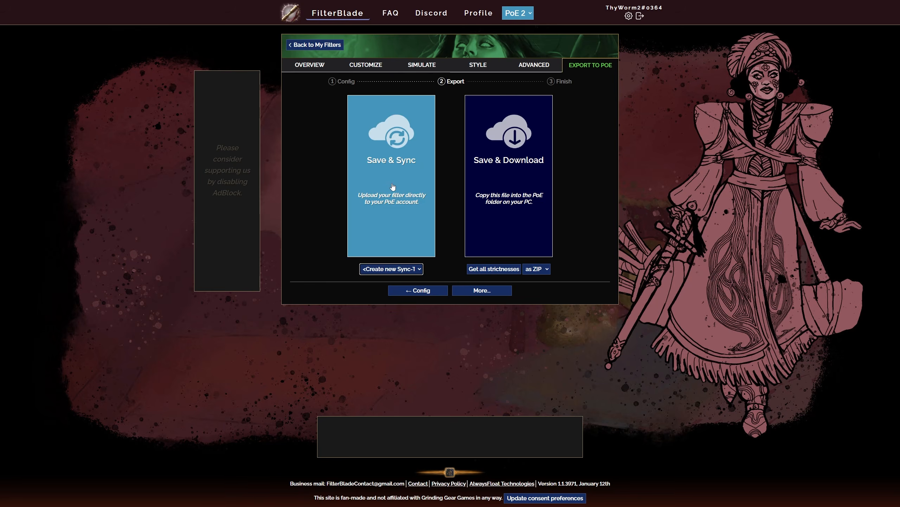
click(392, 173)
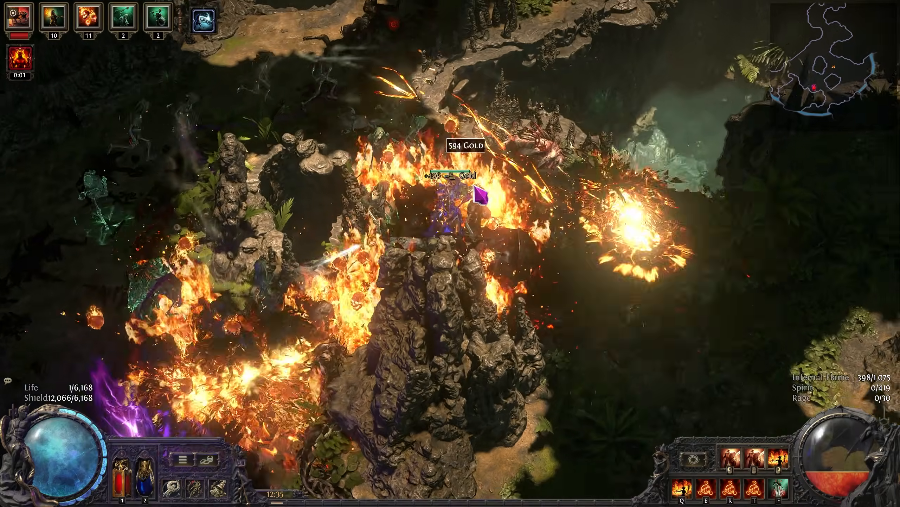
key(s)
key(a)
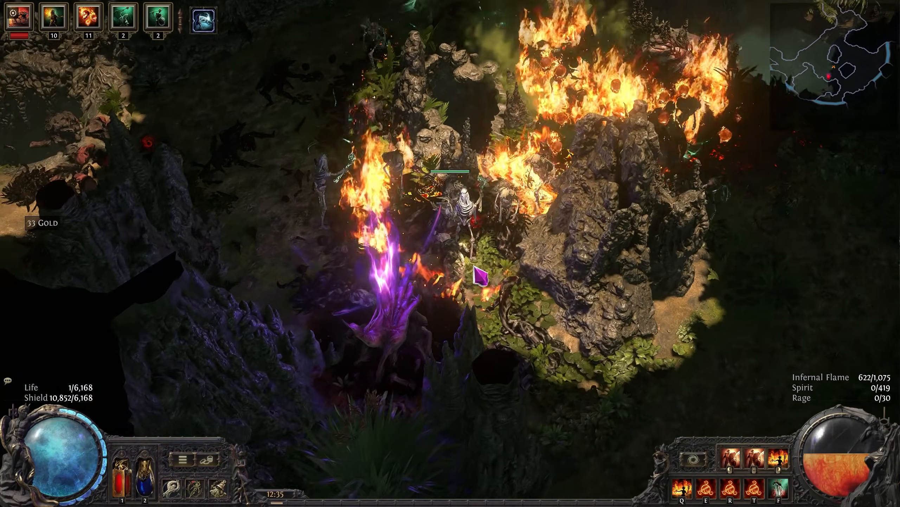
key(w)
key(d)
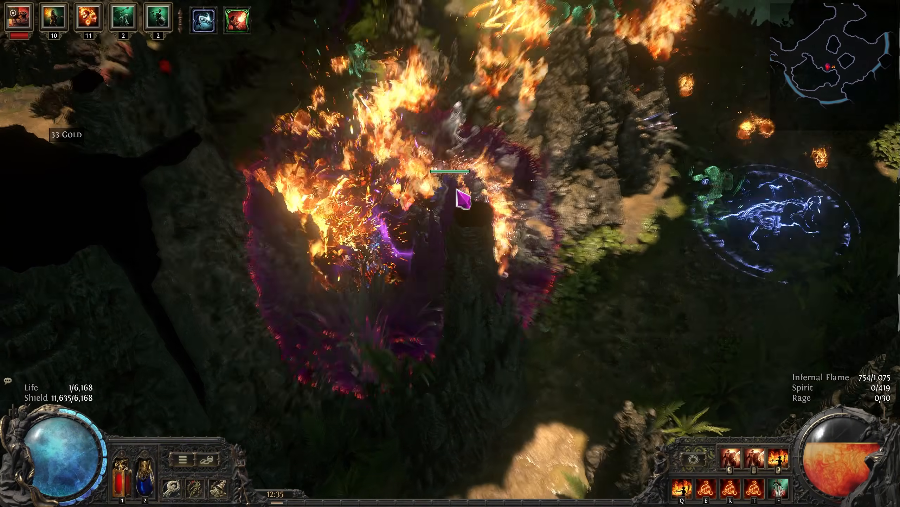
key(a)
key(w)
key(f)
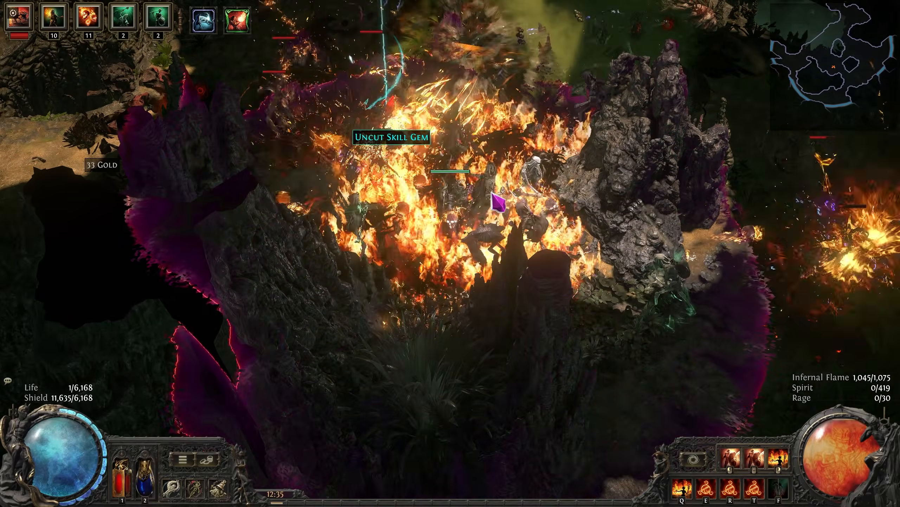
key(s)
key(a)
key(w)
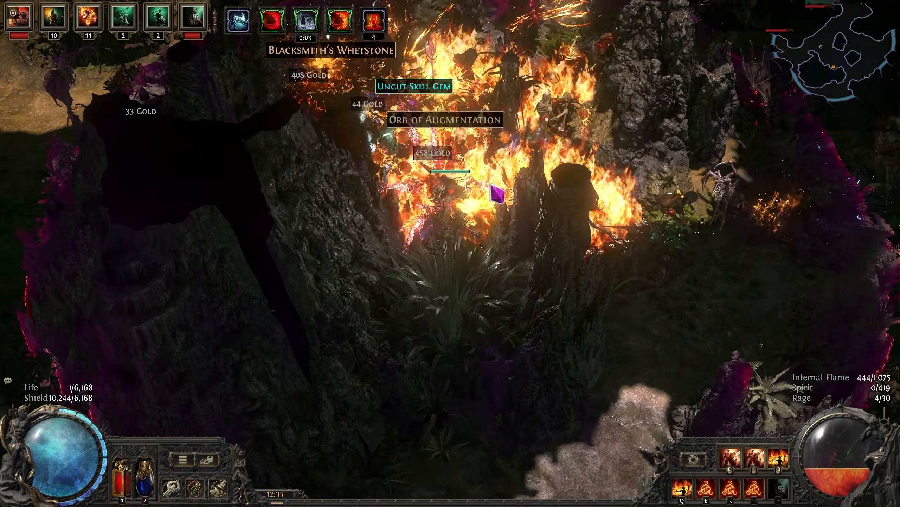
key(a)
key(d)
key(s)
key(d)
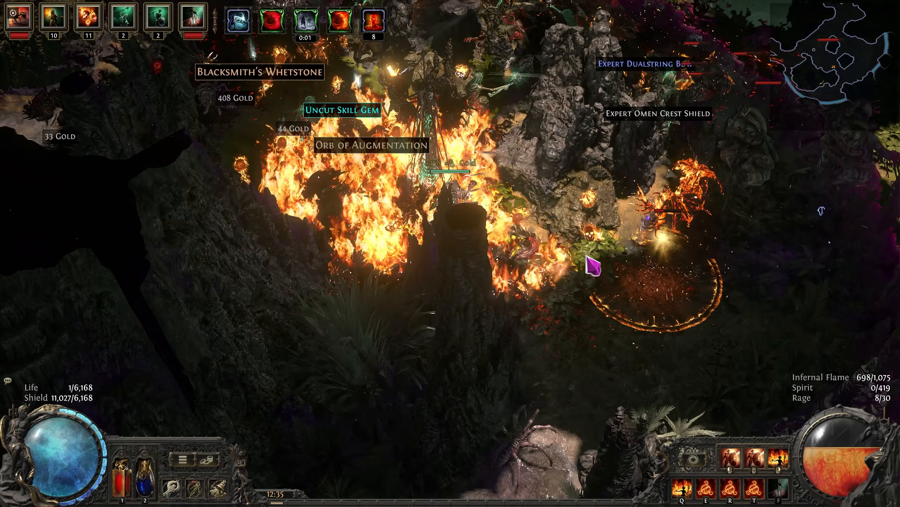
key(s)
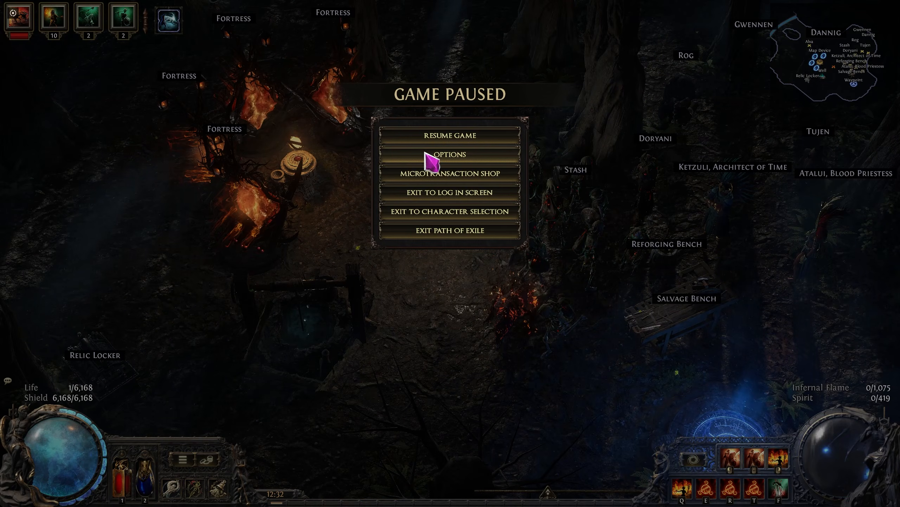
click(432, 157)
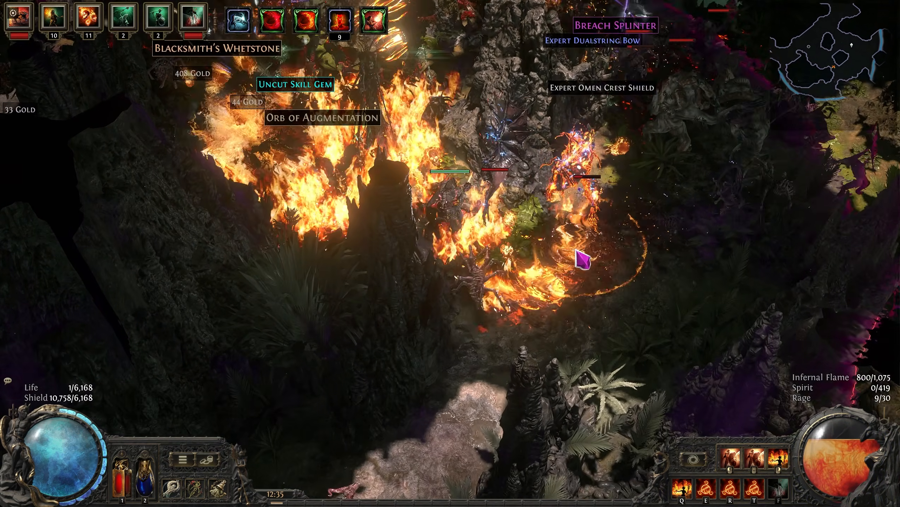
key(s)
key(w)
key(a)
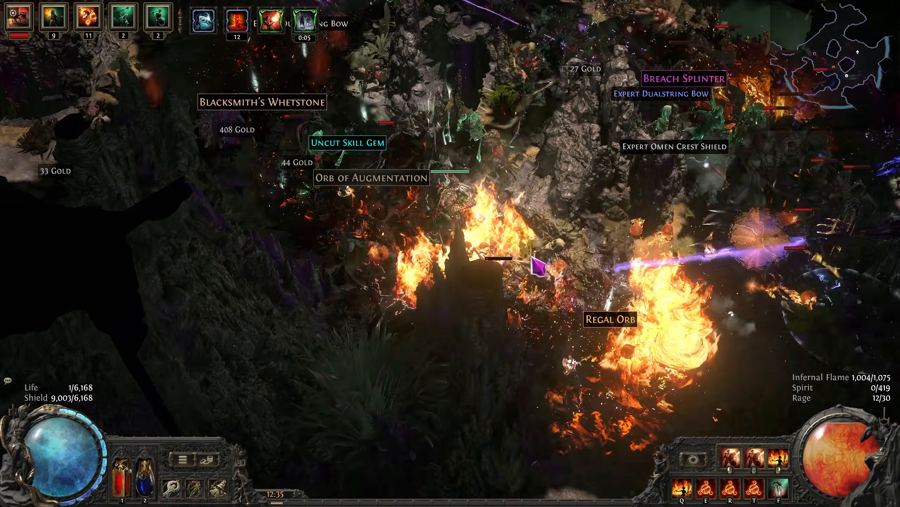
key(w)
key(f)
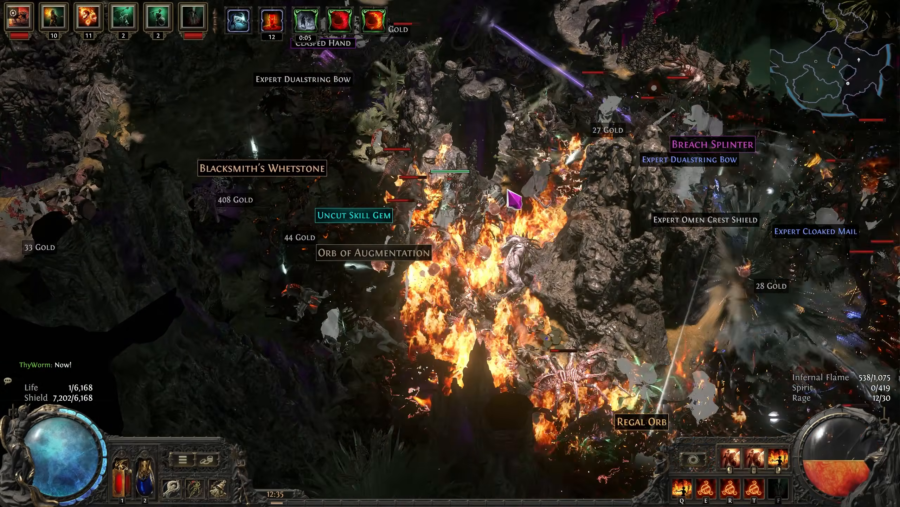
key(d)
key(w)
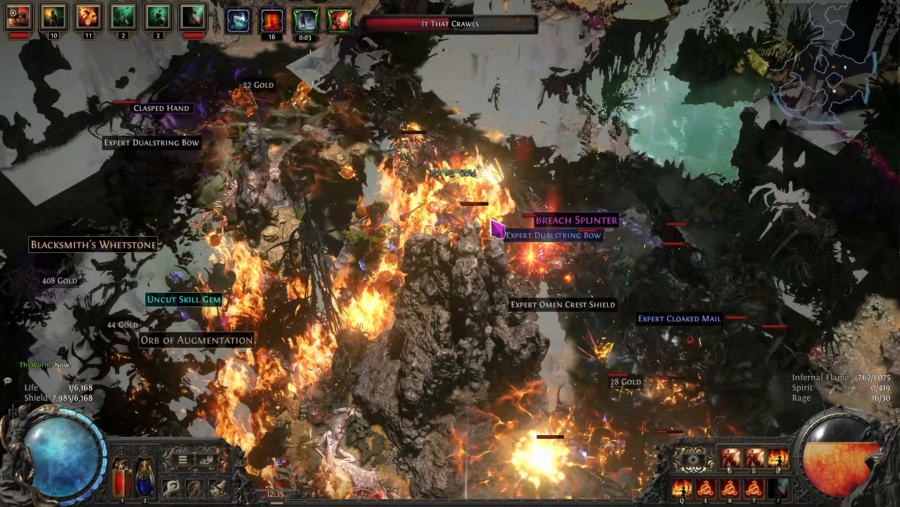
key(d)
key(w)
key(a)
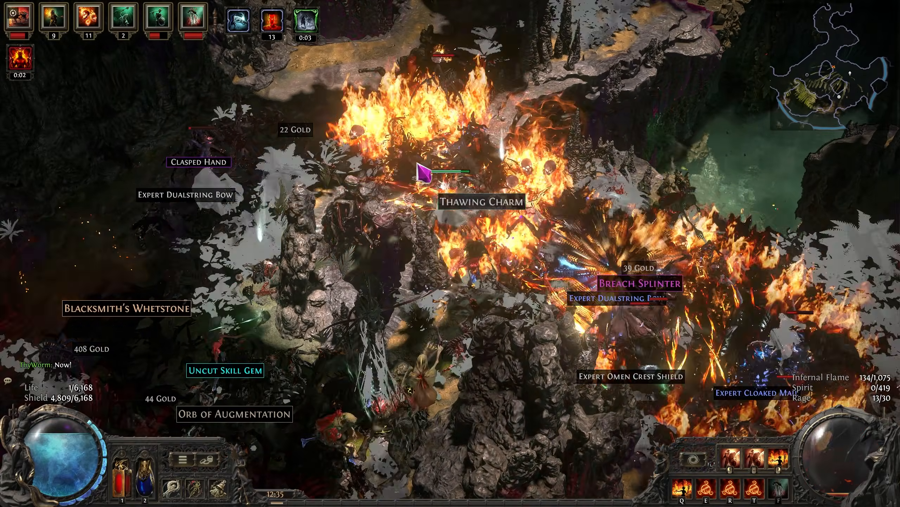
key(w)
key(a)
key(a)
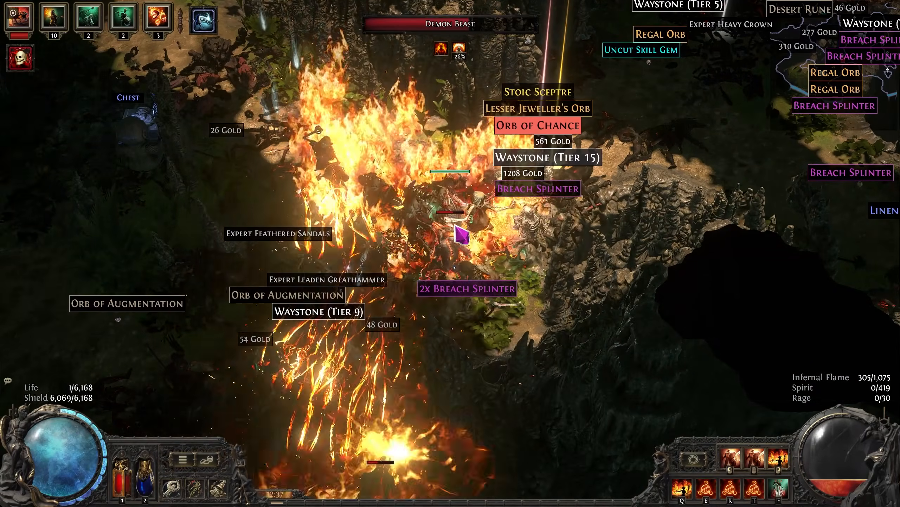
key(a)
key(w)
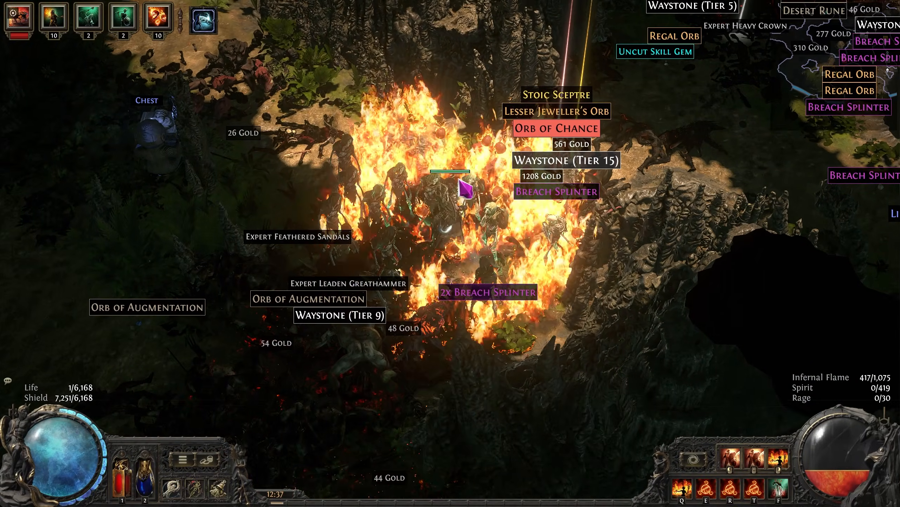
key(d)
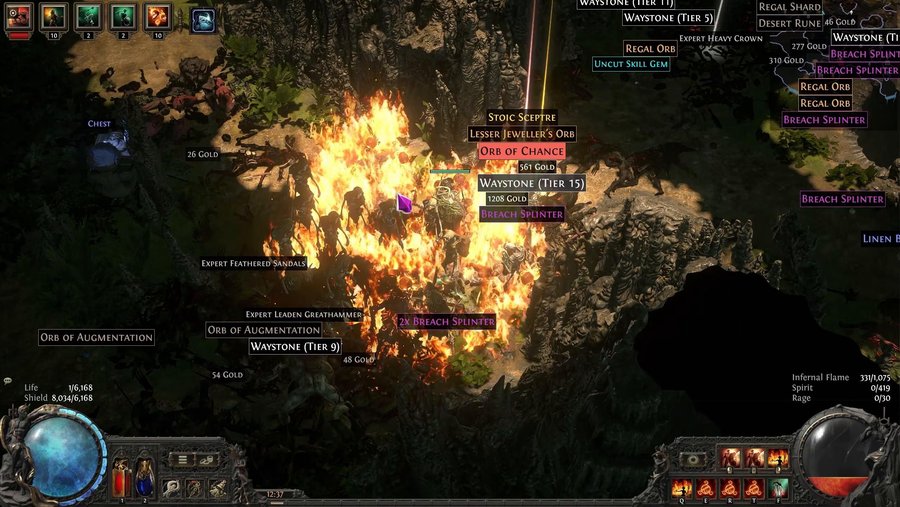
key(d)
key(w)
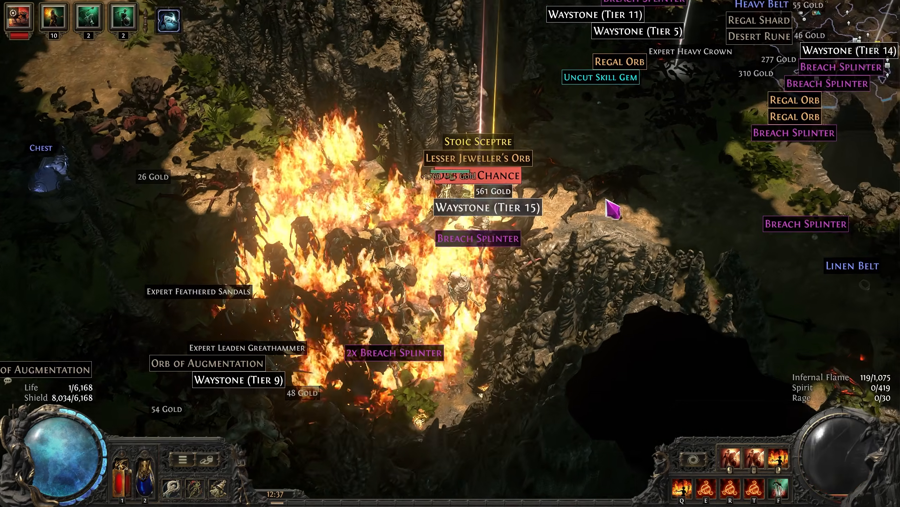
key(w)
key(d)
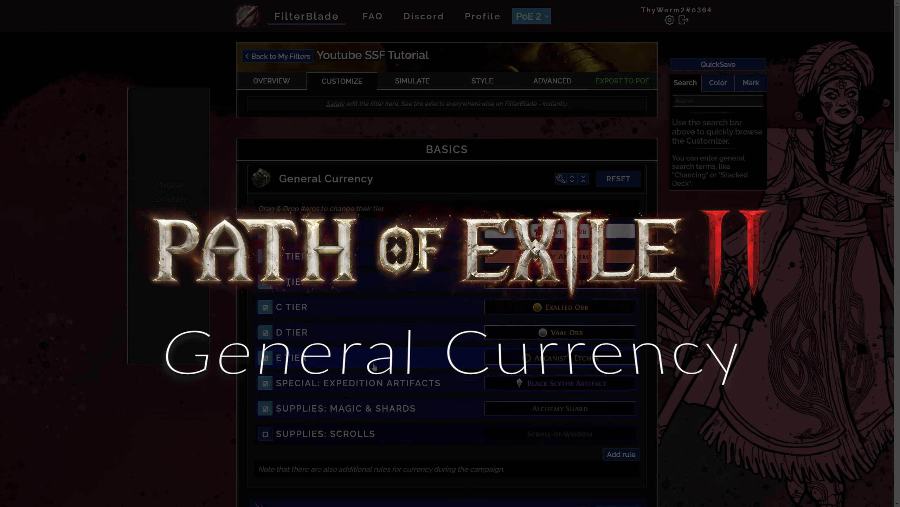
Review the base types in the scrolls rule and the magic and shards rule under General Currency
scroll(381, 307, down, 2)
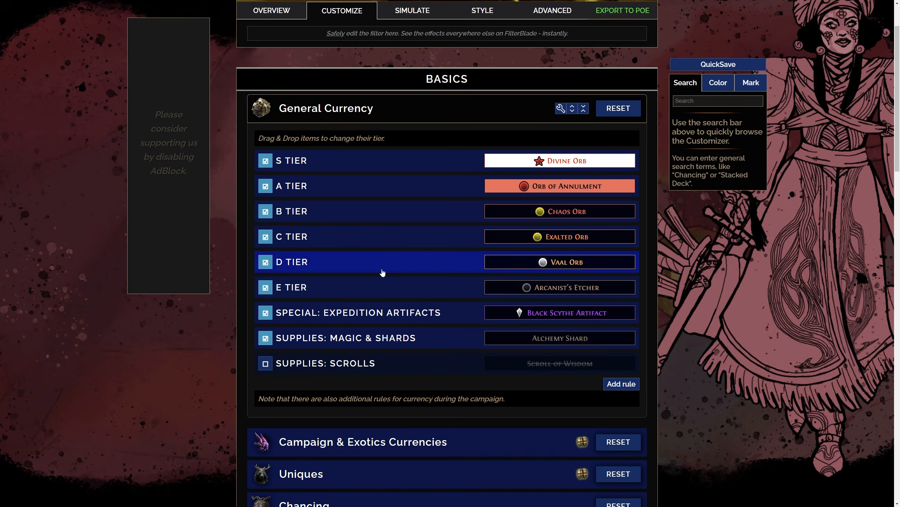
click(387, 363)
scroll(404, 344, down, 2)
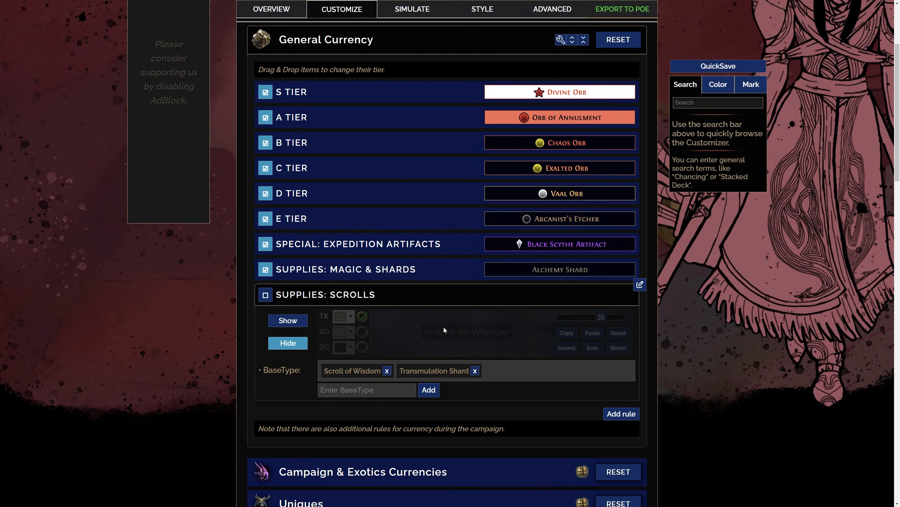
click(381, 295)
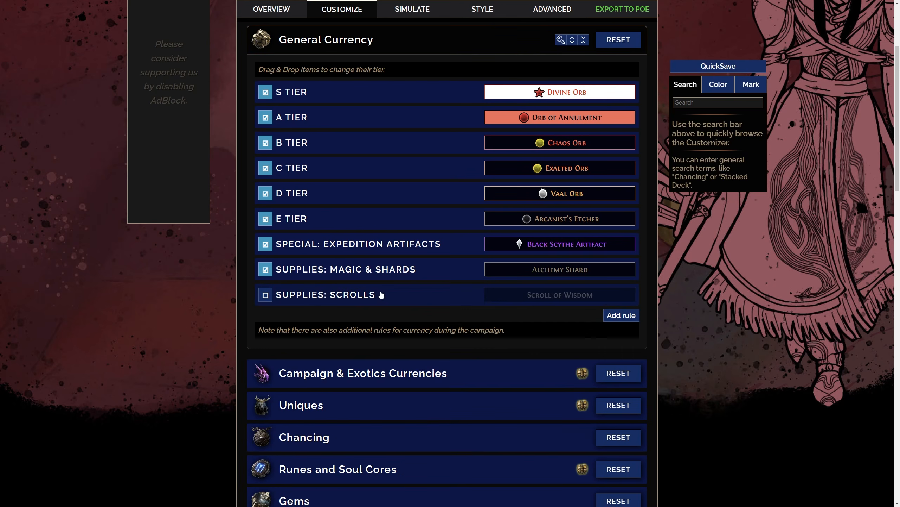
click(421, 270)
click(433, 269)
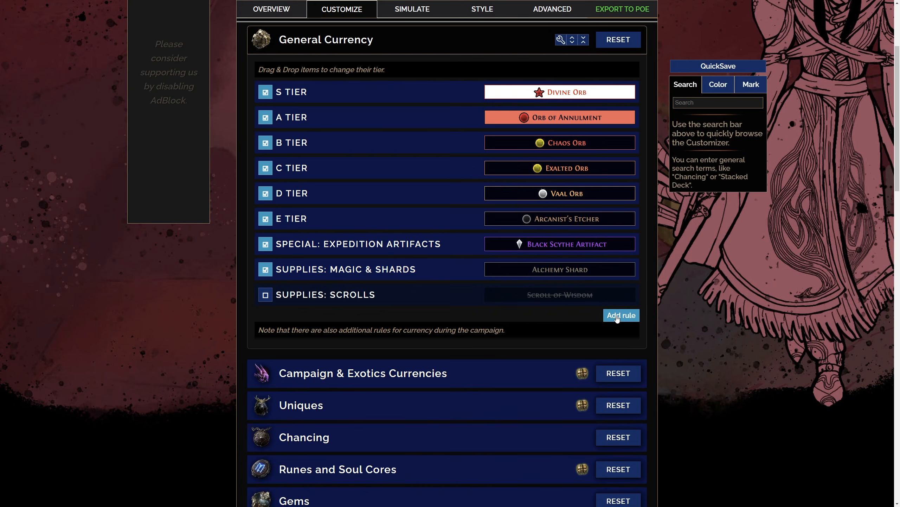
Add a custom rule to General Currency and name it SUPPLIES: SHARDS
click(622, 315)
click(441, 320)
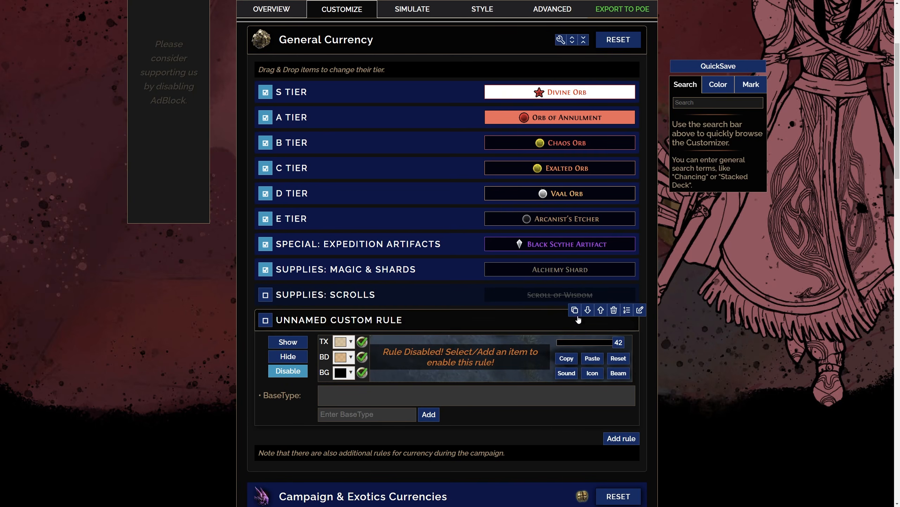
click(640, 309)
text(Su)
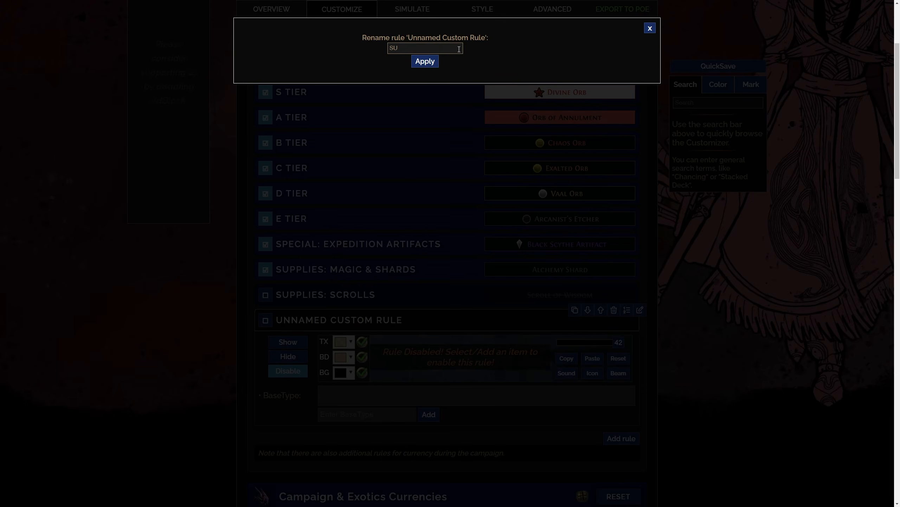
text(PPLIES: SHARDS)
click(425, 61)
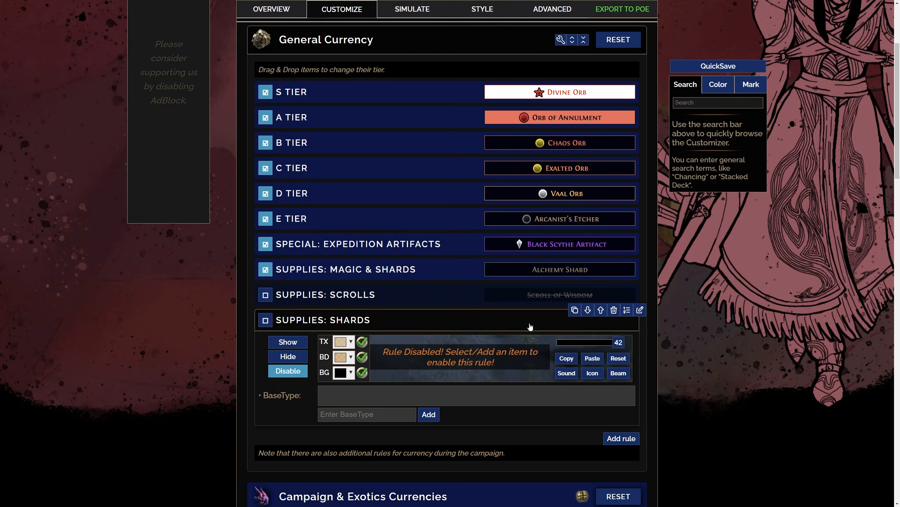
Try to move the new shards rule above the scrolls rule
click(601, 309)
click(427, 163)
drag(319, 320, 318, 295)
click(407, 308)
Rename the magic and shards supplies rule as Supplies: Magic crafting
click(404, 269)
click(639, 259)
drag(413, 49, 519, 57)
key(BackSpace)
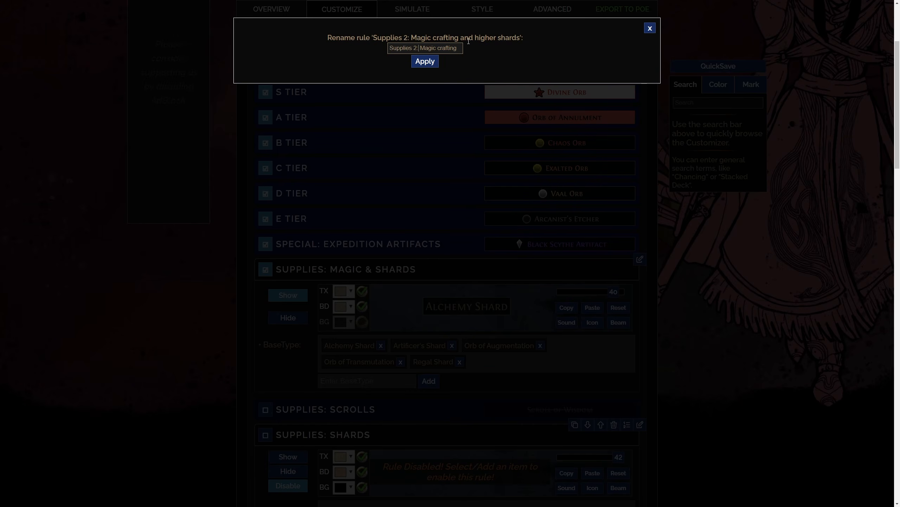
click(416, 48)
key(BackSpace)
key(BackSpace)
click(425, 60)
Move Regal Shard, Artificer's Shard and Alchemy Shard from the magic crafting rule into the SUPPLIES: SHARDS rule
scroll(434, 177, down, 4)
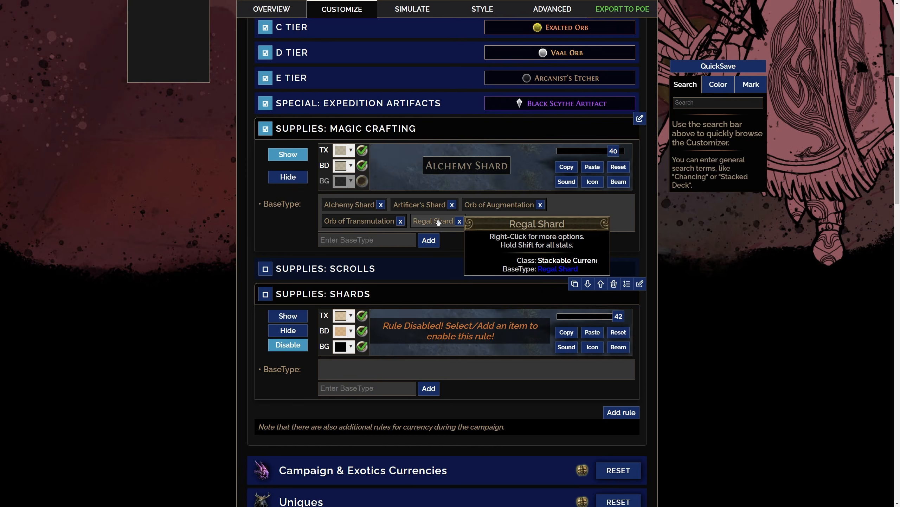
drag(438, 222, 433, 371)
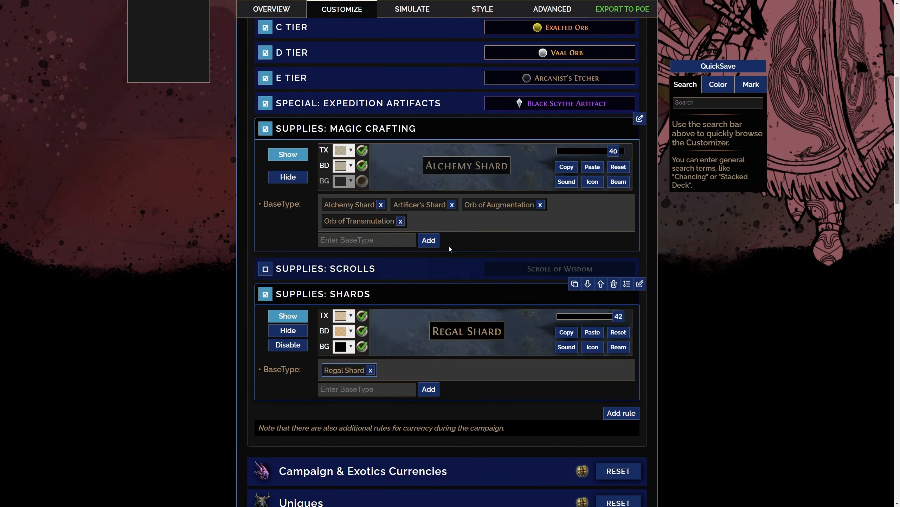
drag(455, 205, 446, 349)
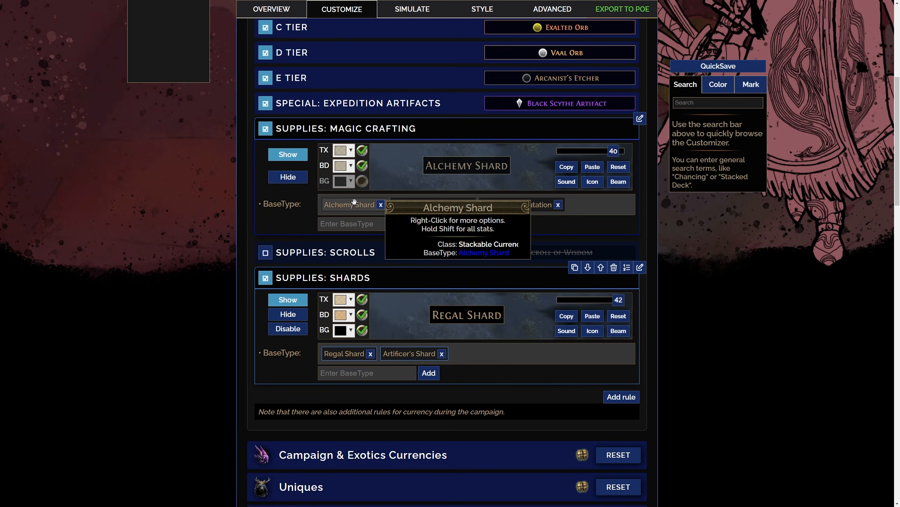
drag(353, 205, 498, 351)
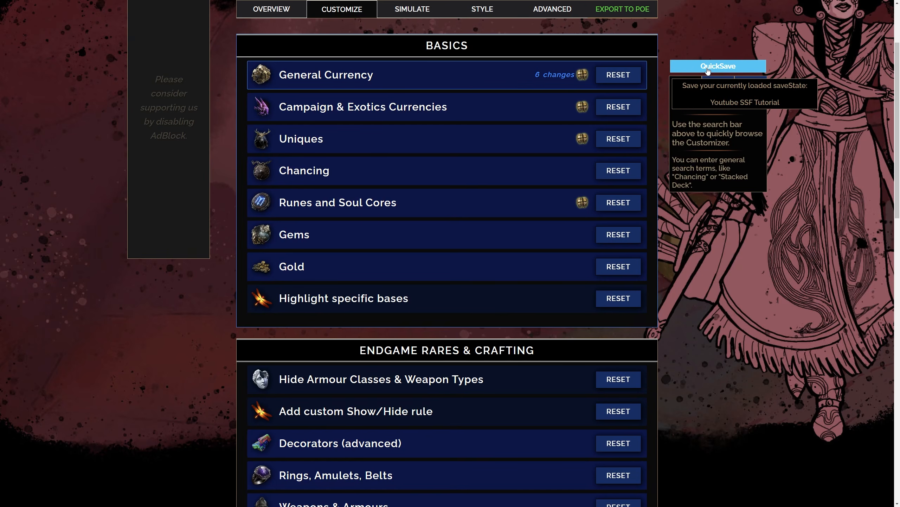
Quick-save the filter and switch to Path of Exile 2 to check the item labels in game
click(707, 68)
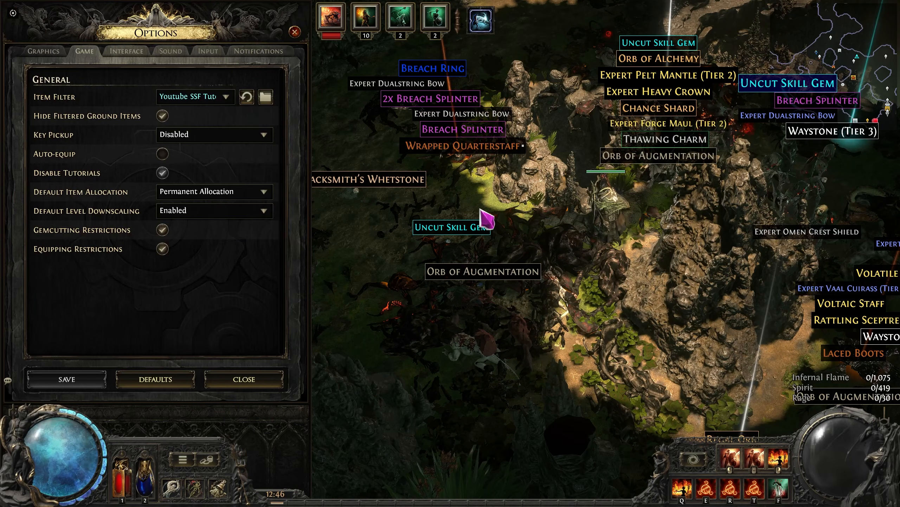
key(Escape)
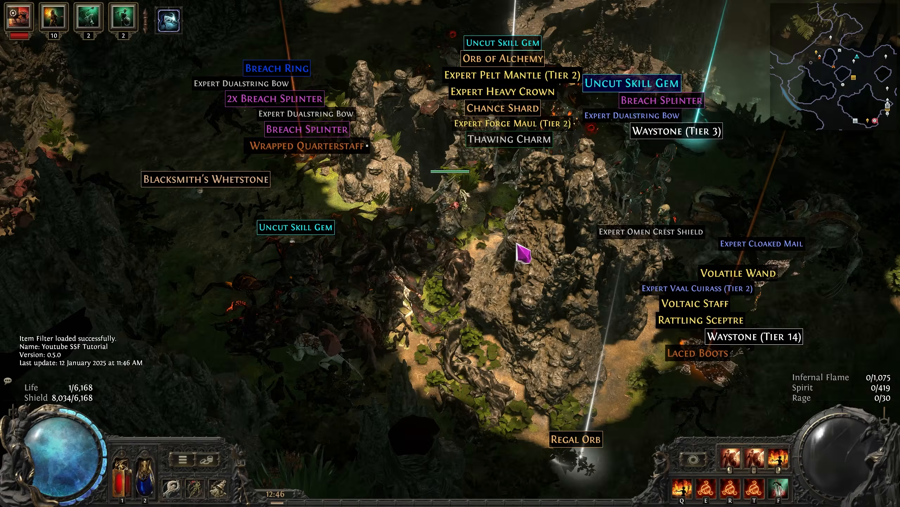
key(alt)
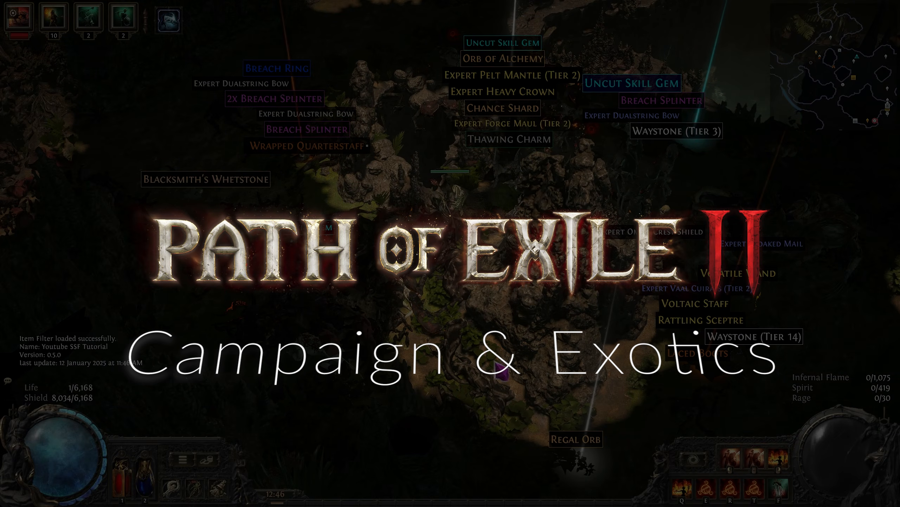
key(alt)
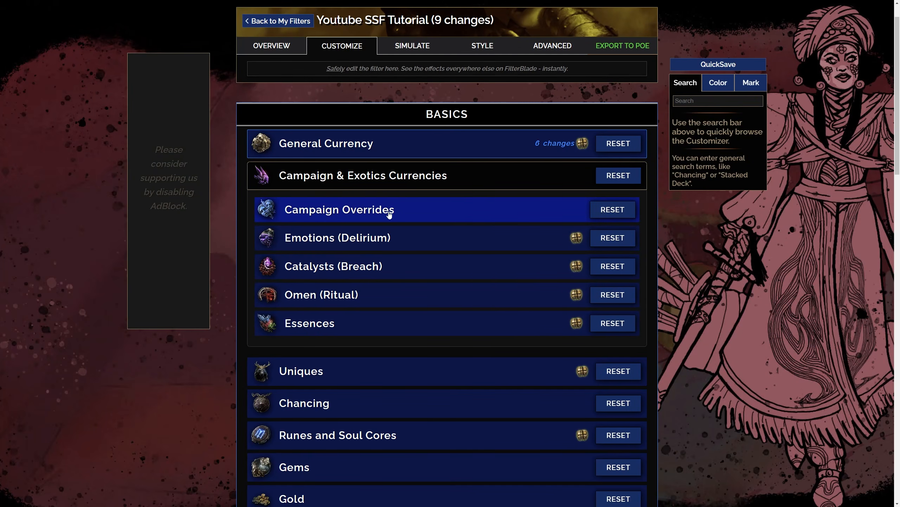
Review the campaign override rules and the base types in the S, A, B, C and D tiers of Delirium emotions
click(430, 207)
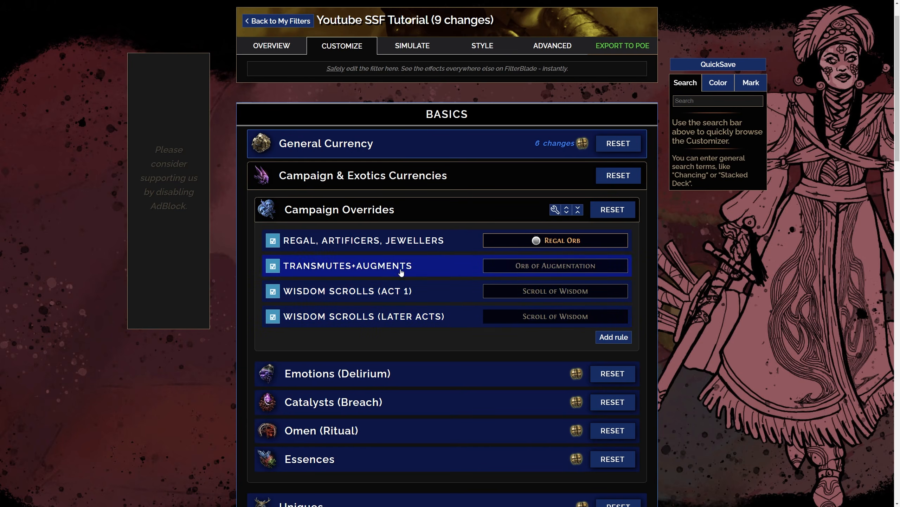
click(430, 213)
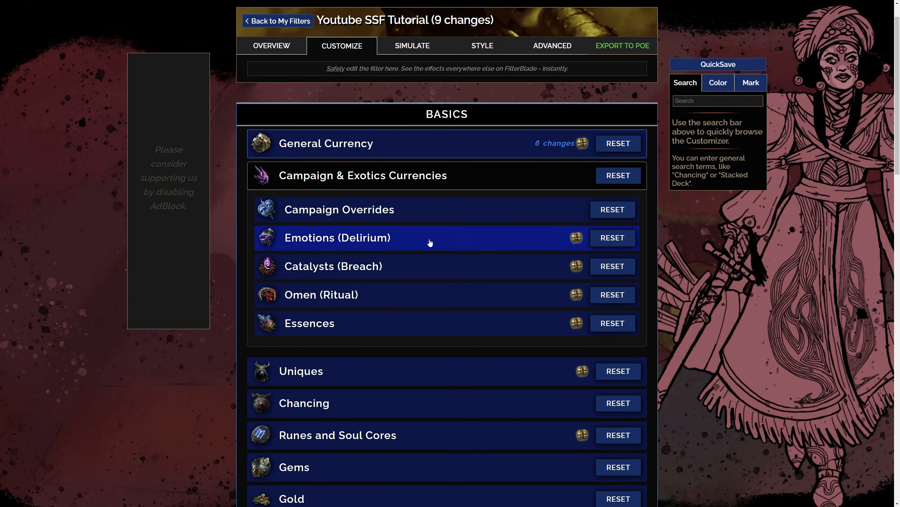
click(431, 243)
scroll(410, 283, down, 2)
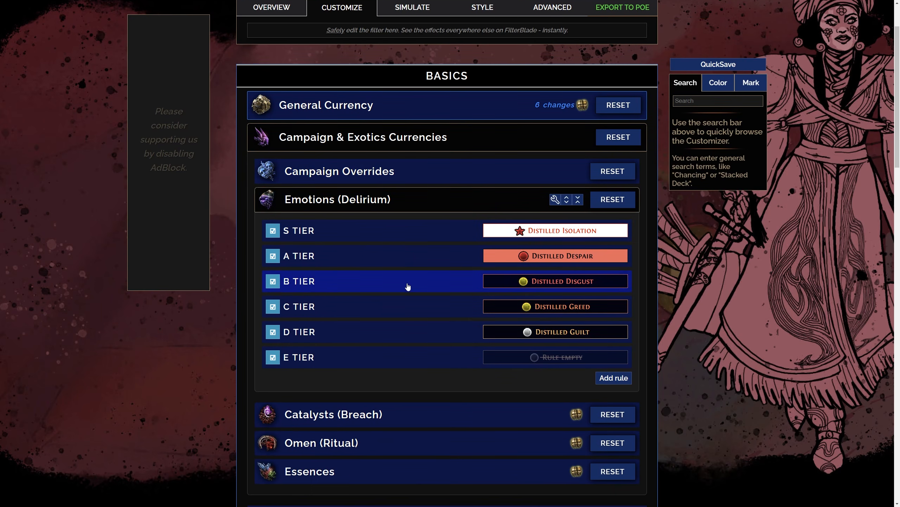
click(383, 202)
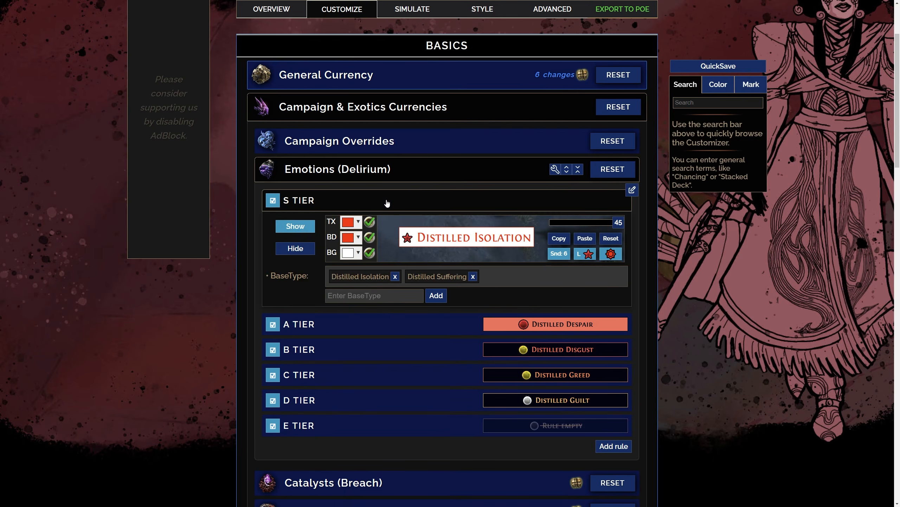
click(387, 203)
click(383, 229)
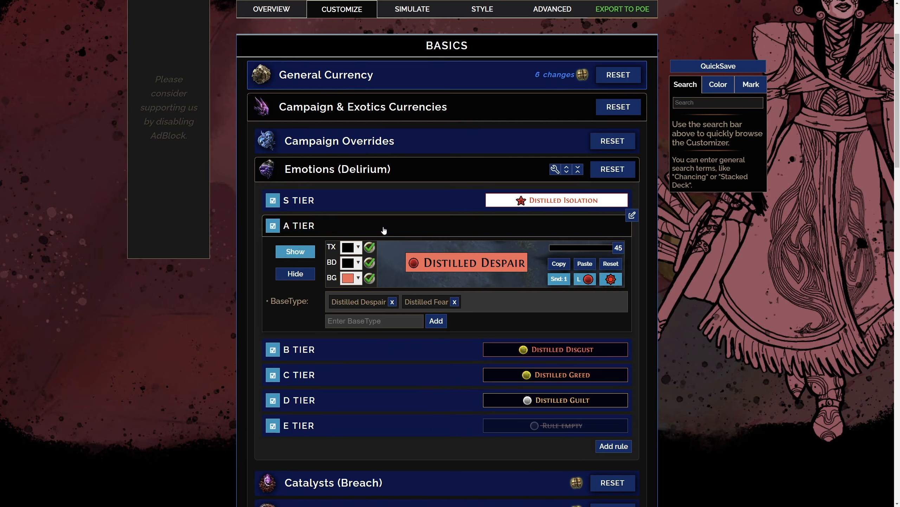
click(384, 229)
click(381, 253)
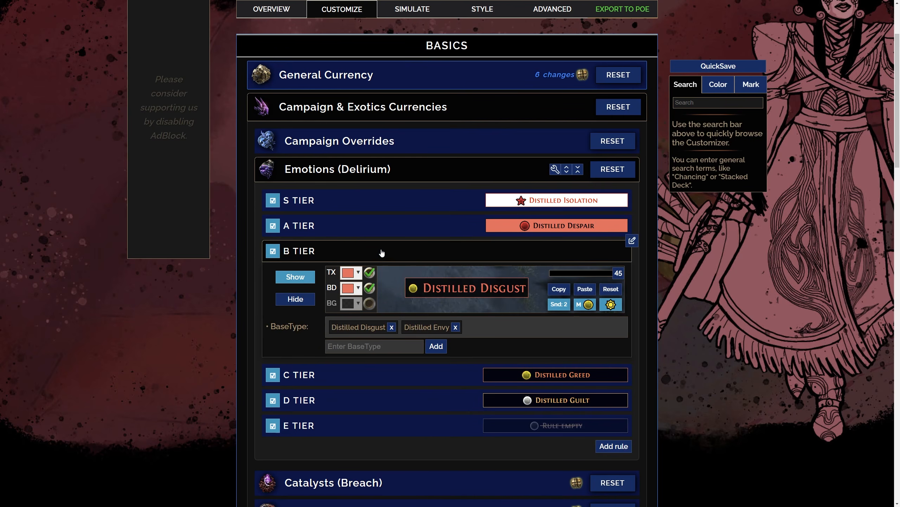
click(382, 254)
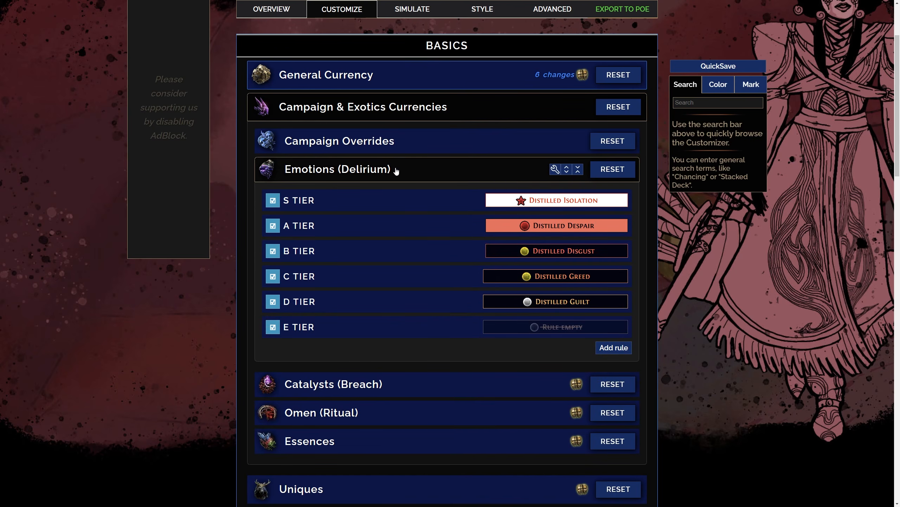
click(381, 299)
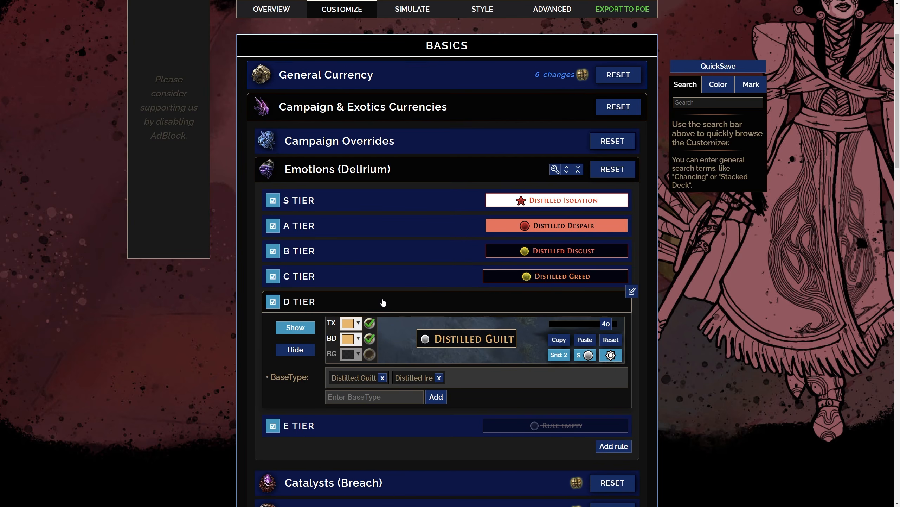
click(383, 301)
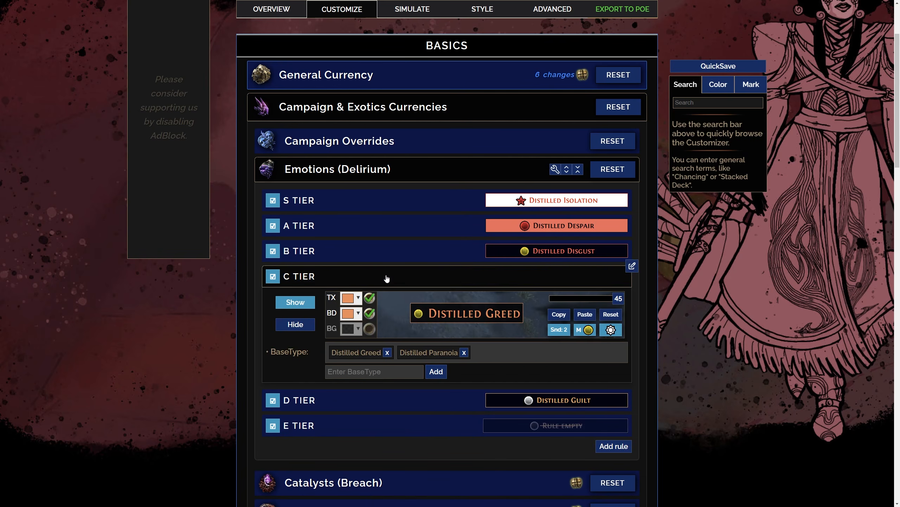
click(387, 278)
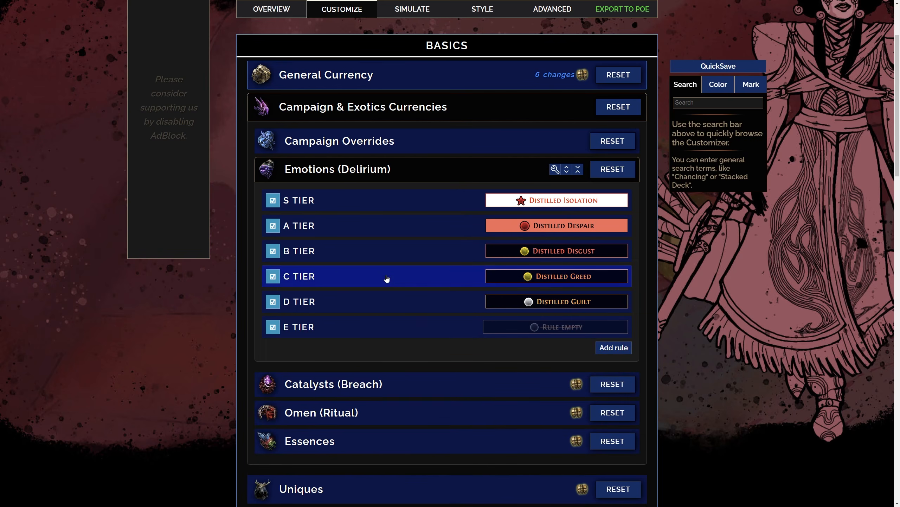
click(392, 170)
Review the Breach catalyst tiers, including the base types in E tier
click(395, 203)
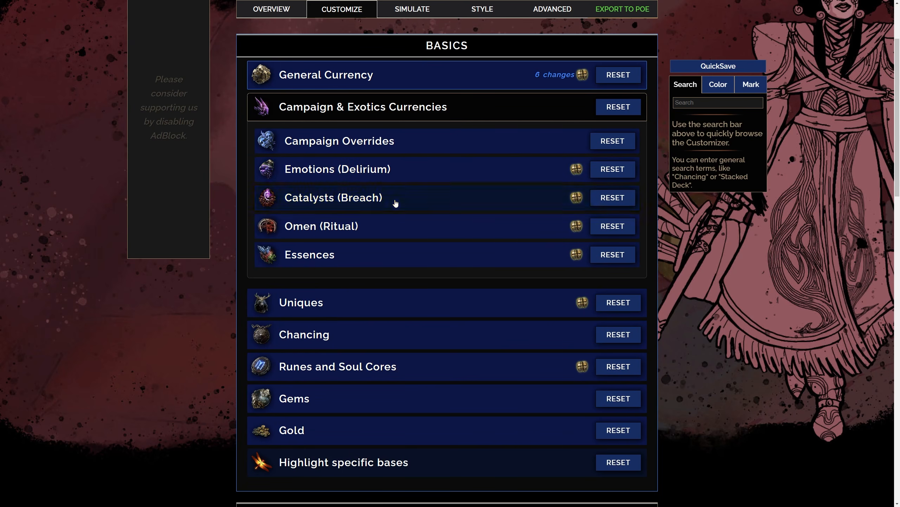
scroll(390, 322, down, 1)
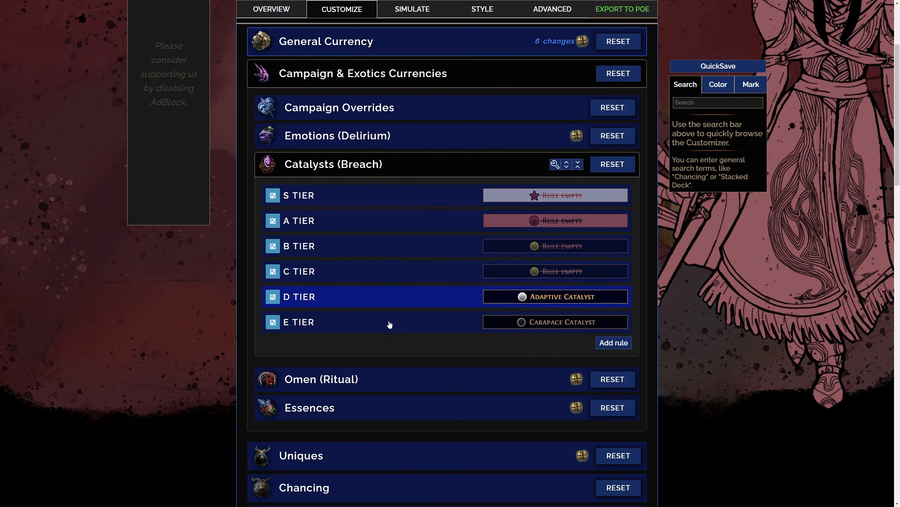
click(392, 322)
scroll(396, 295, down, 2)
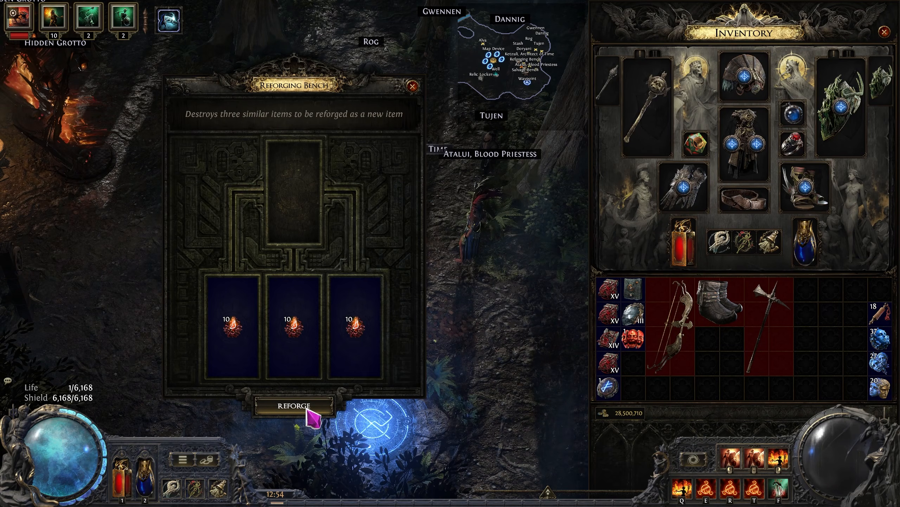
Reforge the loaded catalysts in sets of three at the Reforging Bench in Path of Exile 2, collecting each resulting catalyst
click(310, 418)
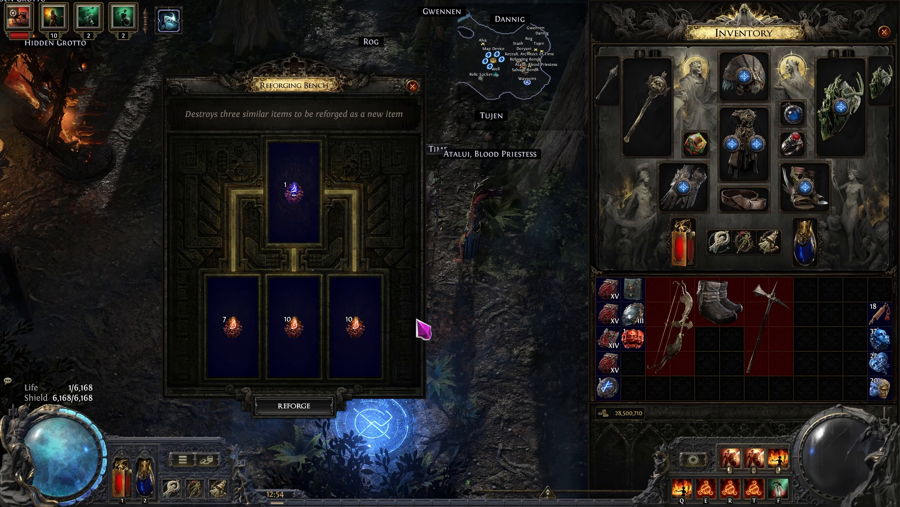
ctrl+click(300, 198)
click(309, 415)
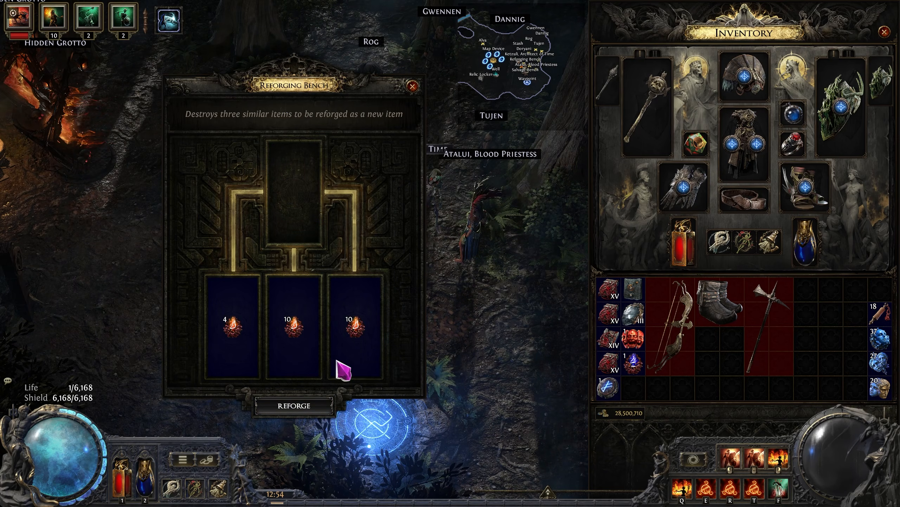
ctrl+click(312, 202)
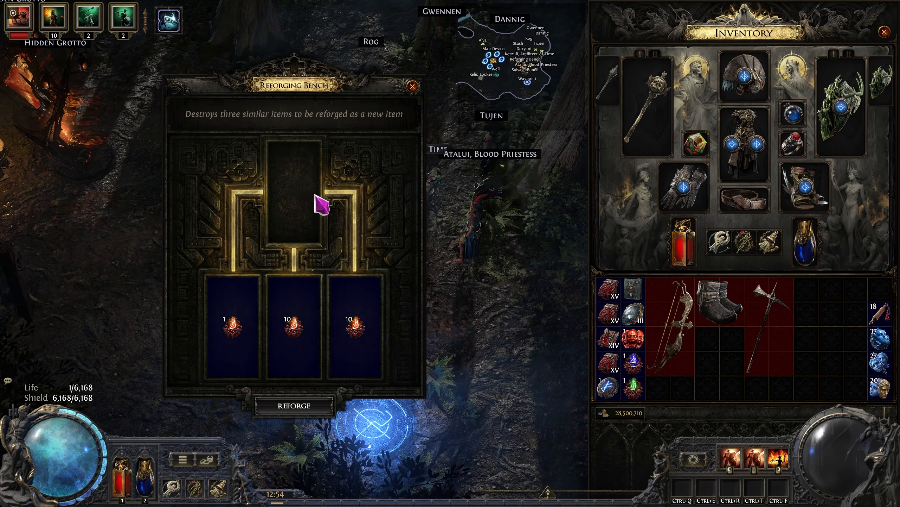
ctrl+click(312, 197)
click(310, 410)
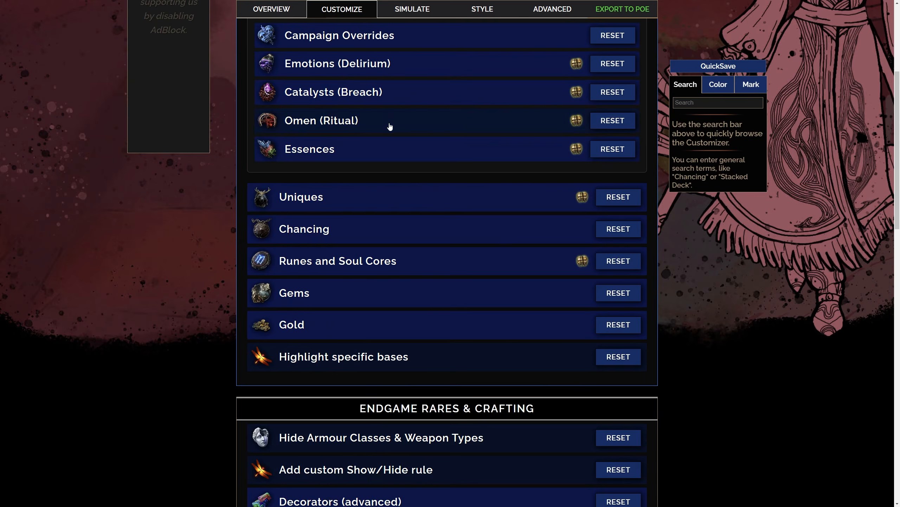
Review the Omen (Ritual) rules, checking the C tier
click(389, 127)
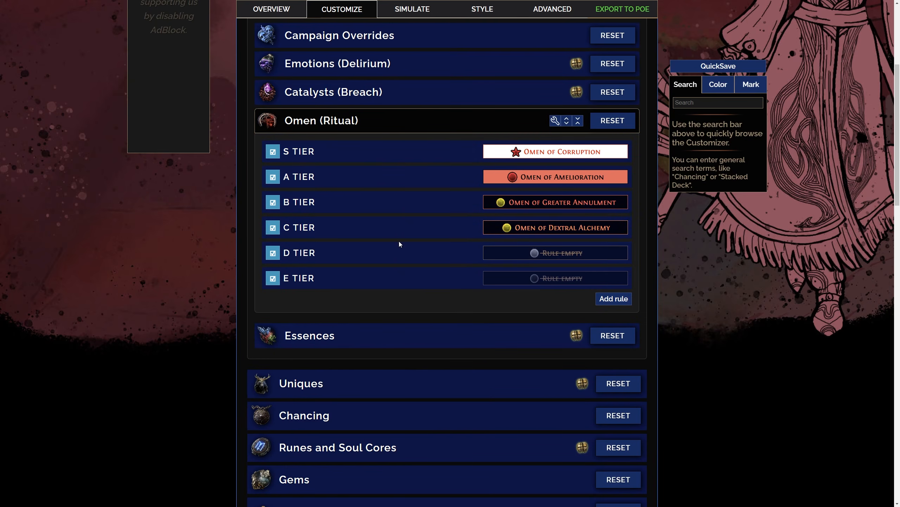
click(398, 230)
click(402, 121)
Review the Essences tiers, including the base types in D tier
click(407, 153)
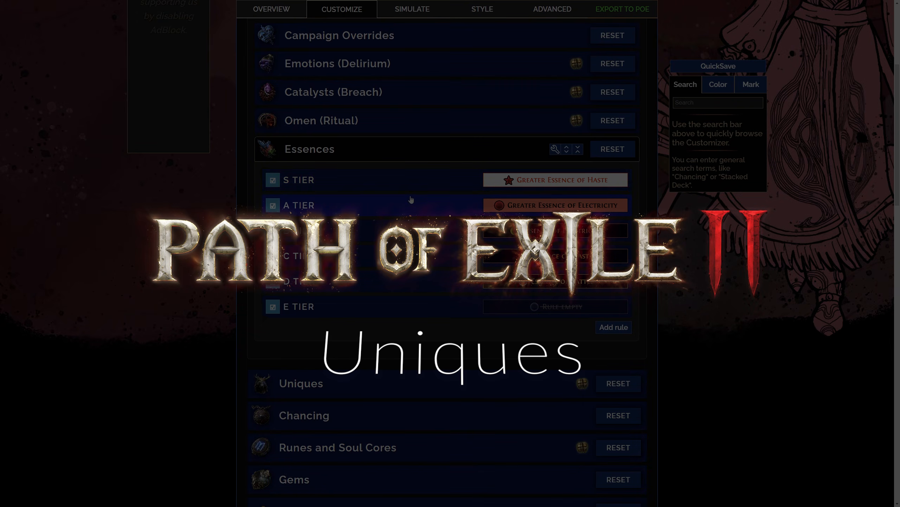
click(404, 284)
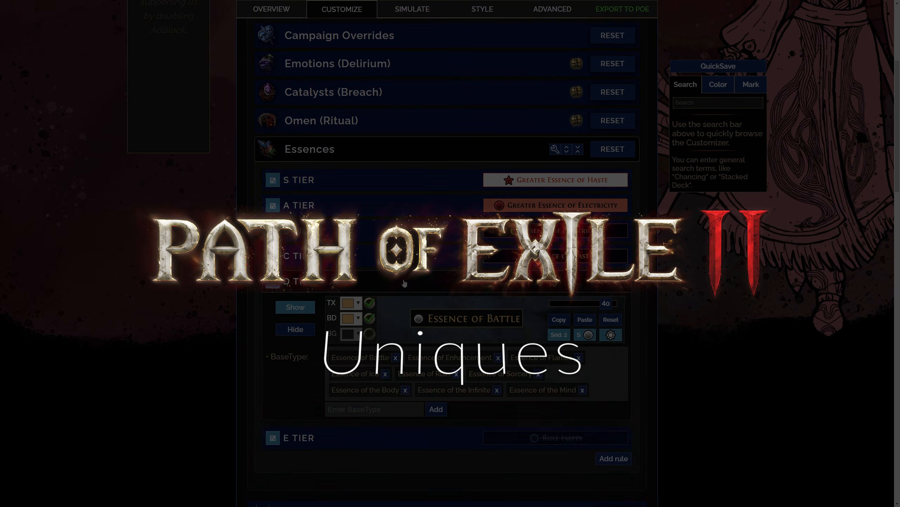
scroll(404, 269, down, 2)
click(405, 210)
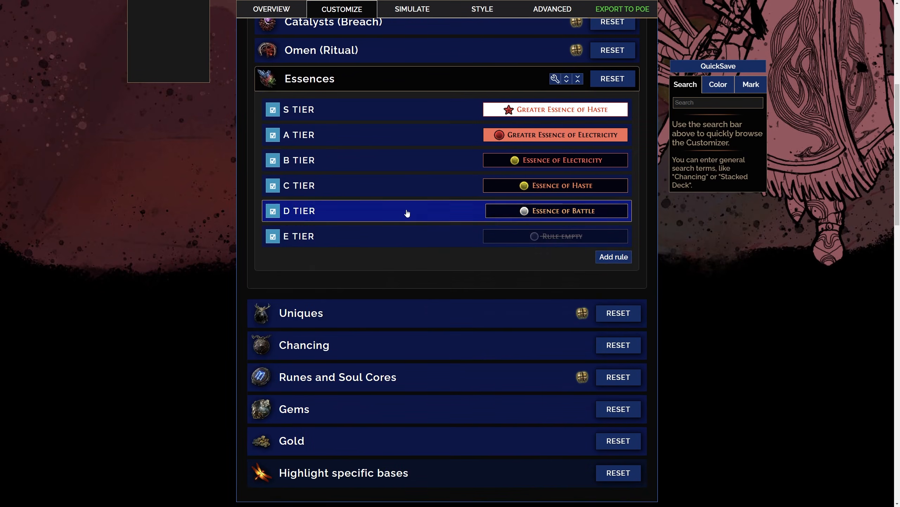
Review the base types in Tier 1 and Tier 2 of the Uniques rules
click(405, 191)
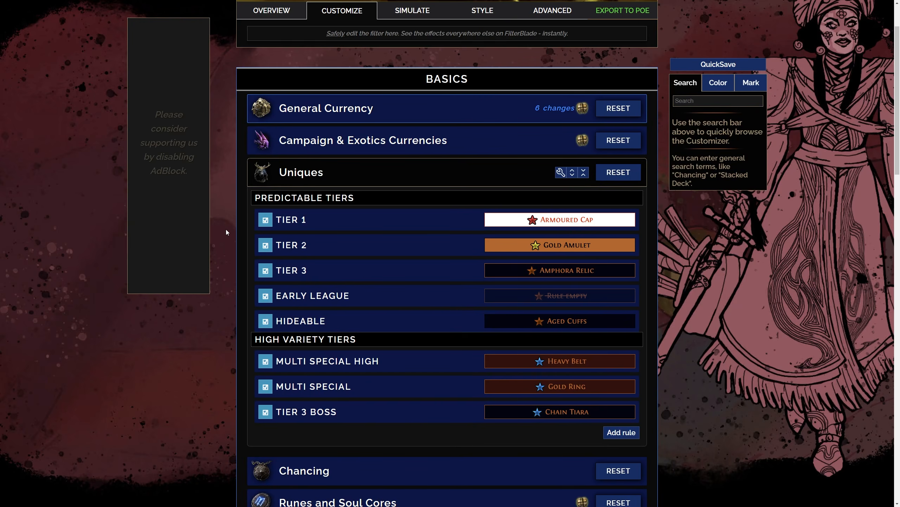
click(380, 220)
scroll(380, 219, down, 3)
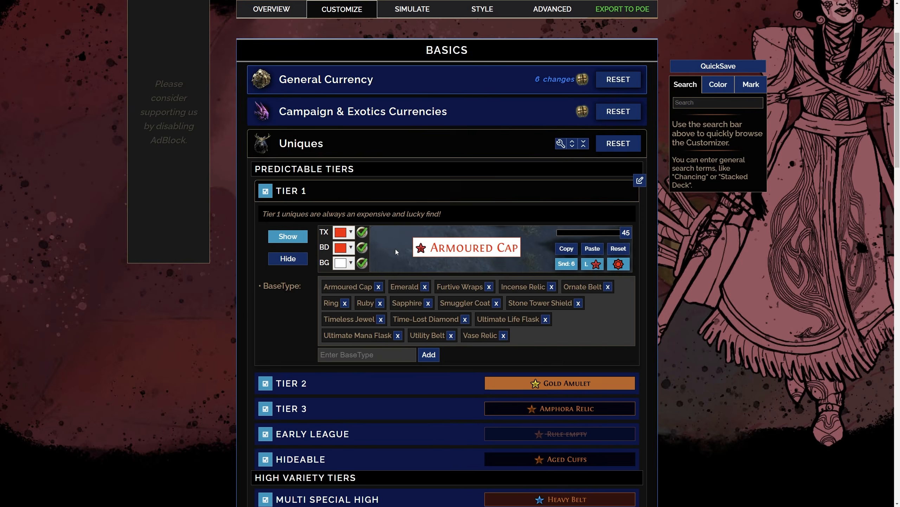
click(401, 123)
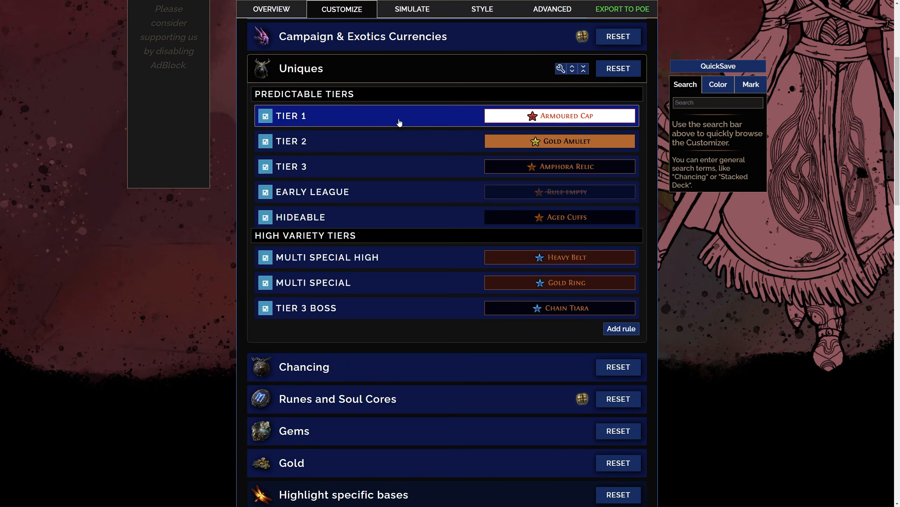
click(393, 143)
mouse_move(461, 197)
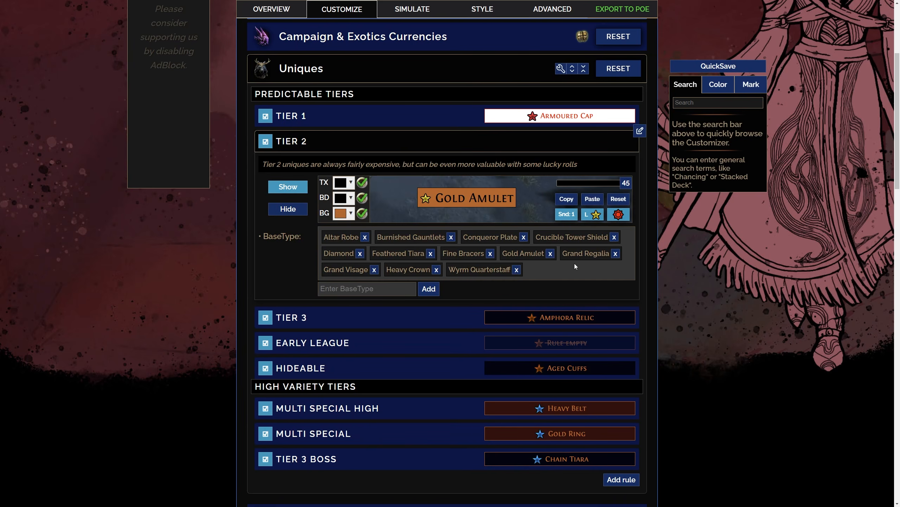
click(381, 139)
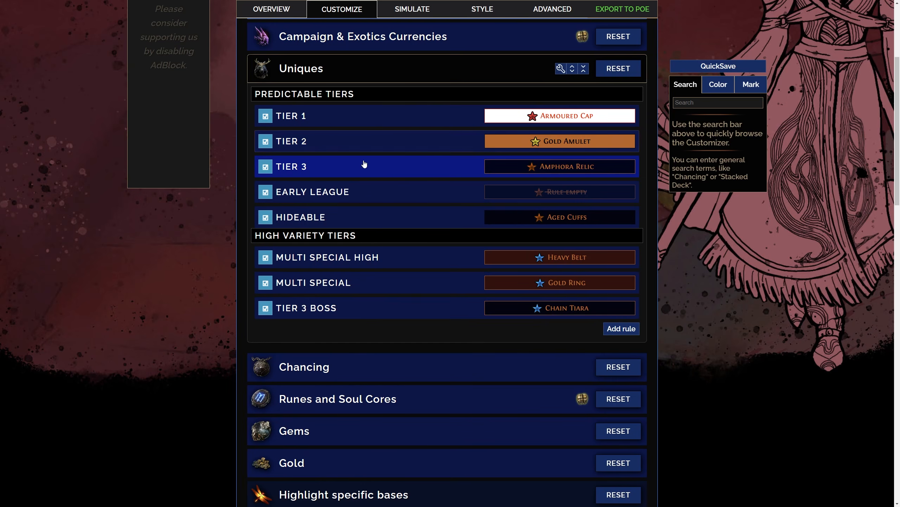
Review the Tier 3 base types and the Early League rule in the Uniques section
click(365, 166)
scroll(608, 296, down, 1)
scroll(608, 297, down, 1)
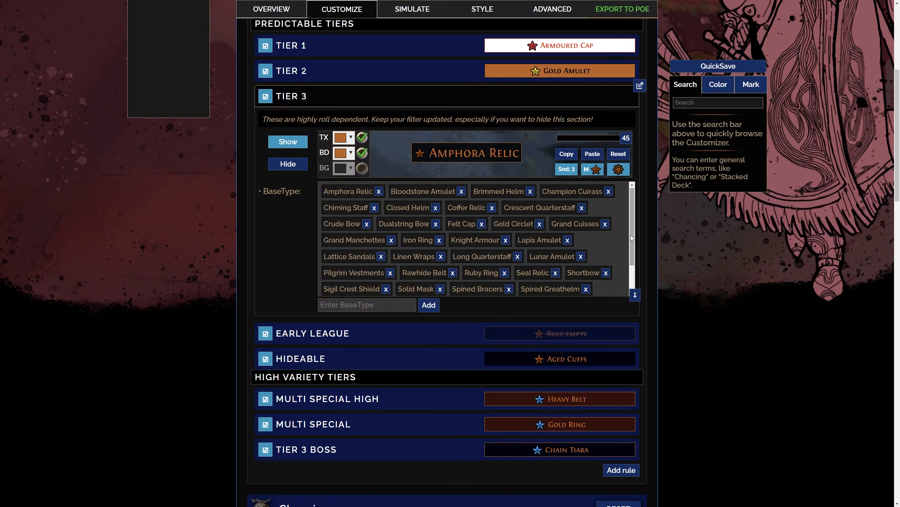
scroll(630, 236, down, 2)
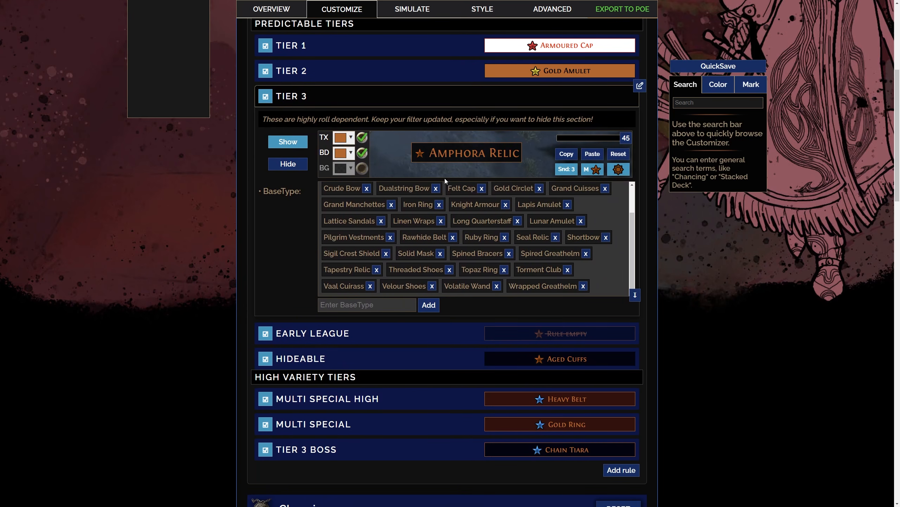
click(354, 101)
click(355, 121)
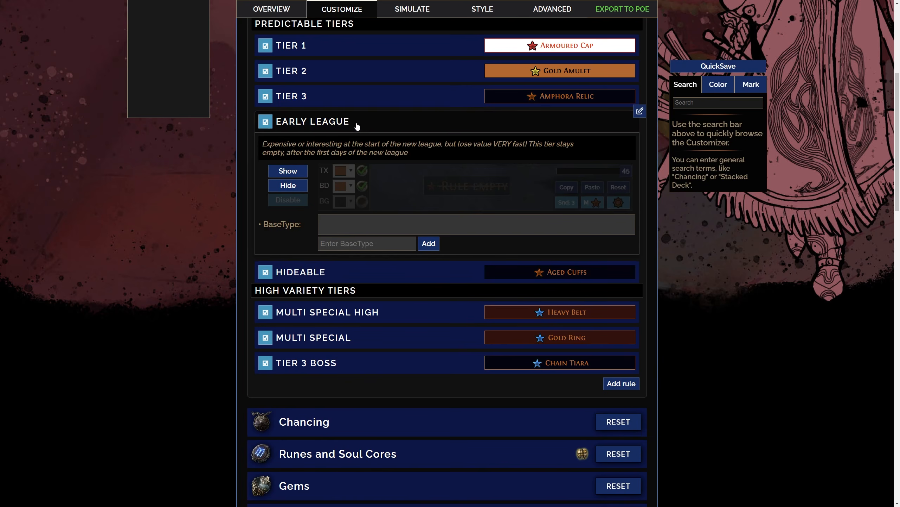
click(367, 122)
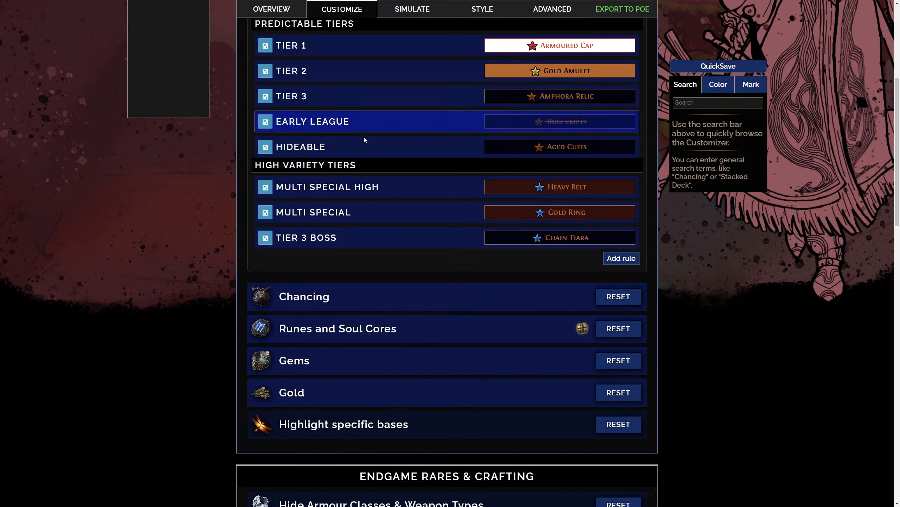
Review the full list of Hideable unique base types and collapse the Uniques section
click(368, 147)
scroll(607, 272, down, 15)
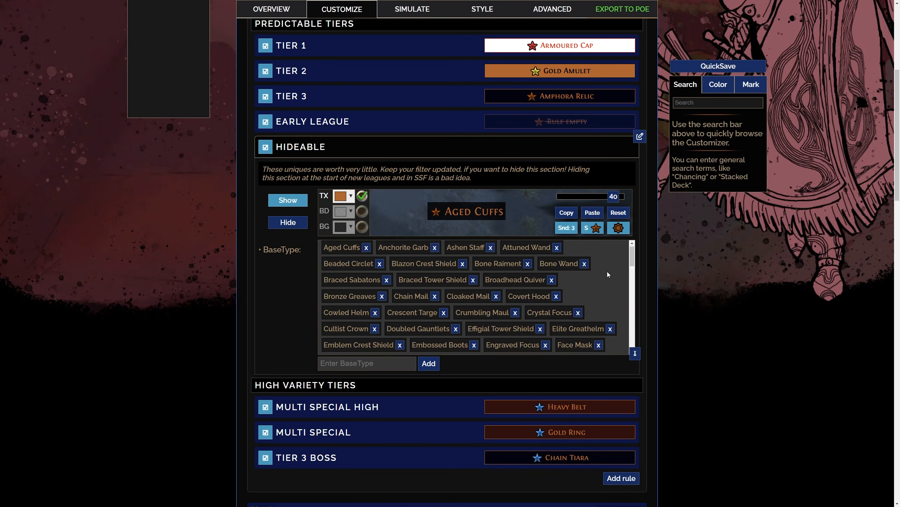
scroll(625, 268, down, 5)
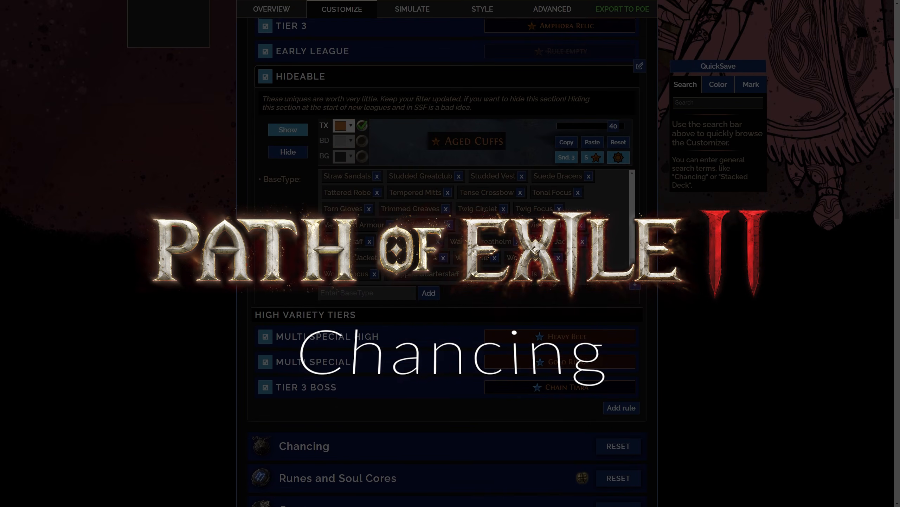
scroll(666, 283, up, 4)
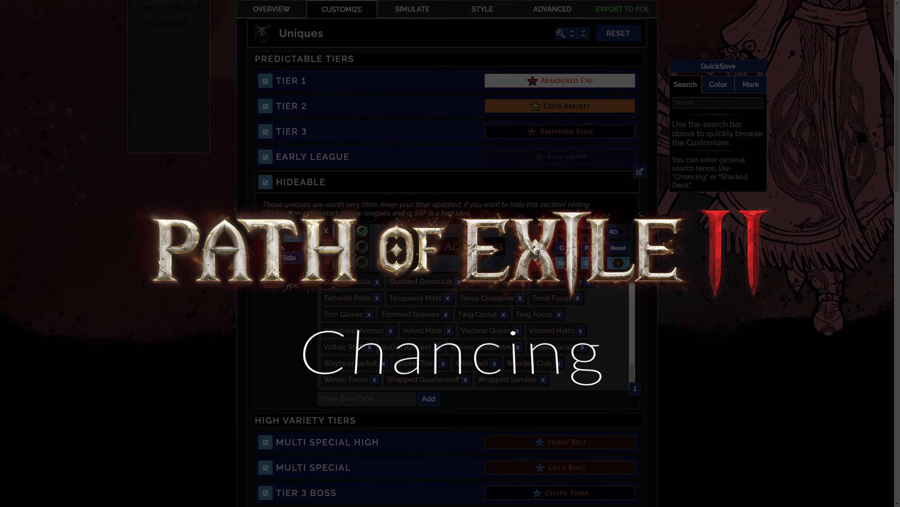
click(335, 183)
click(367, 231)
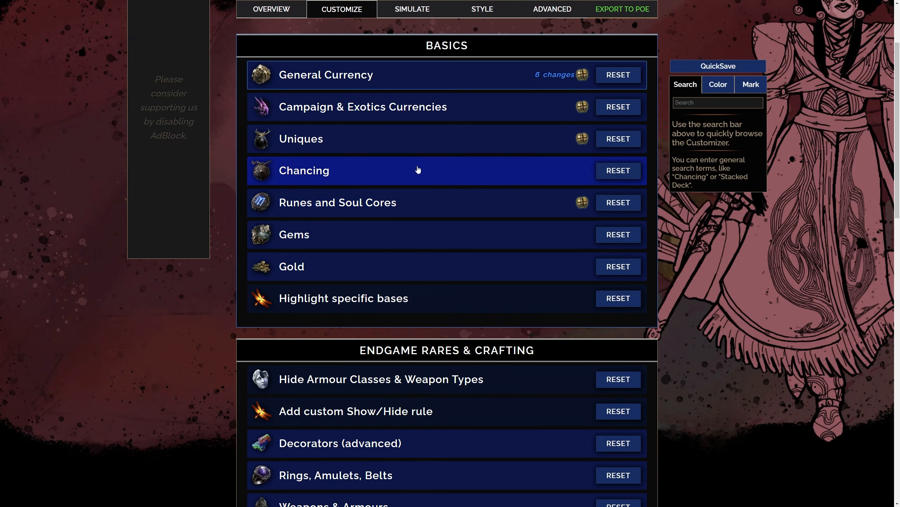
Try adding Felt Cap as a base type in the Chancing section
click(349, 175)
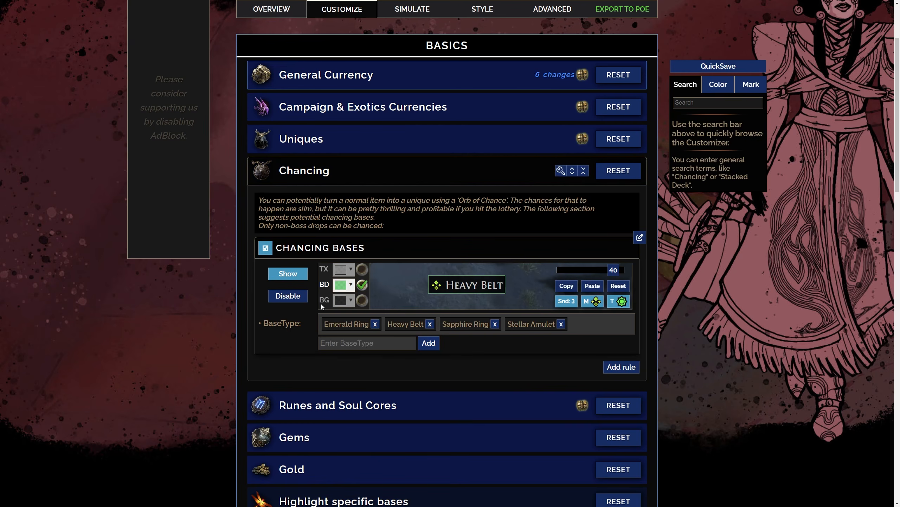
mouse_move(343, 323)
scroll(467, 353, down, 1)
click(376, 315)
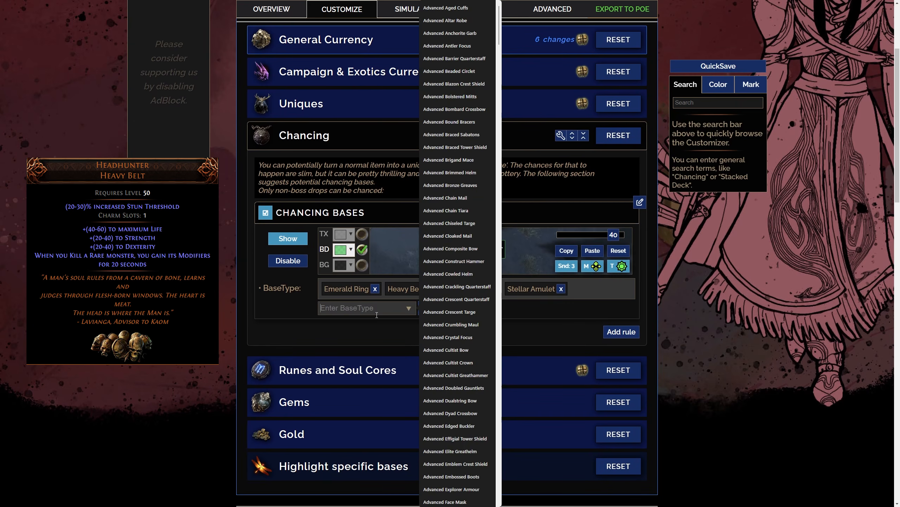
text(felt)
click(372, 351)
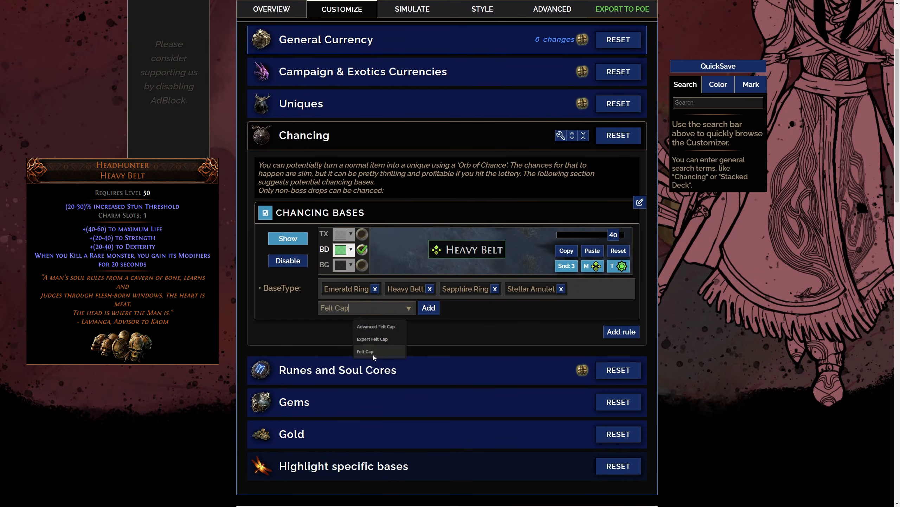
click(429, 308)
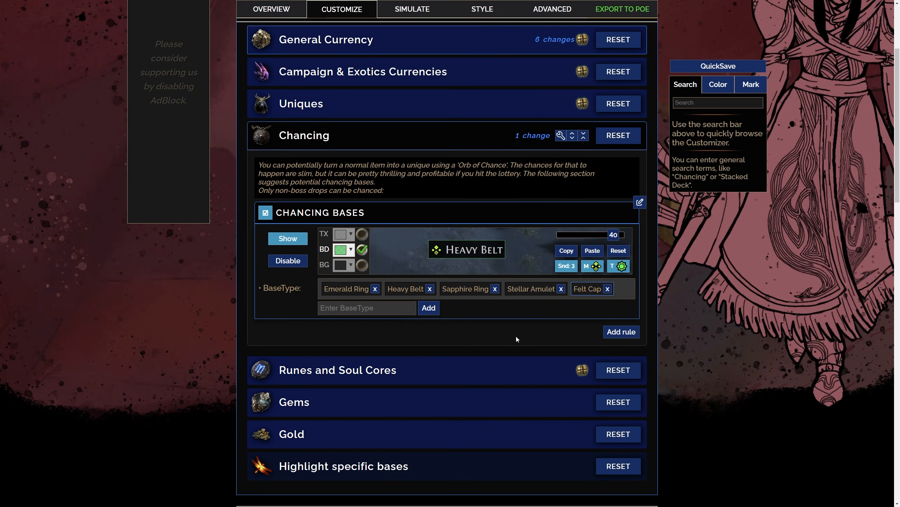
click(373, 138)
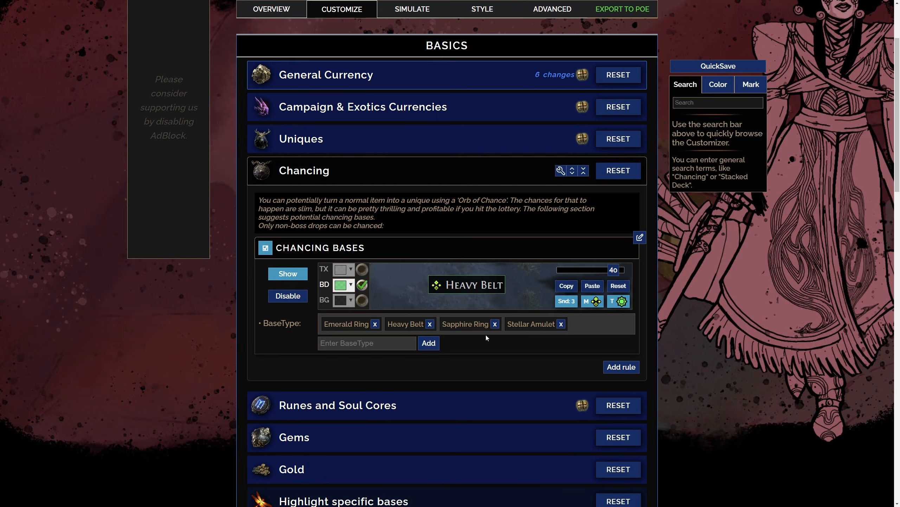
Add the Felt Cap base type to the Chancing Bases rule
scroll(457, 349, down, 1)
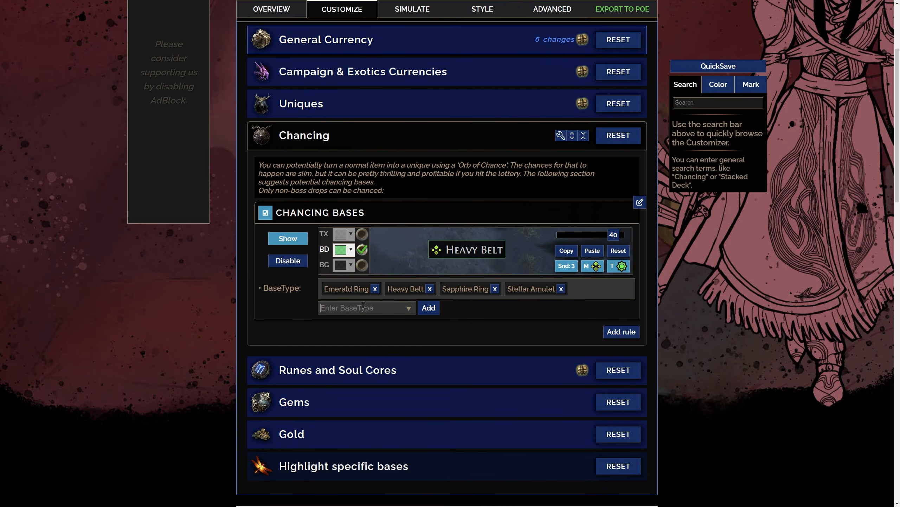
click(376, 315)
text(felt)
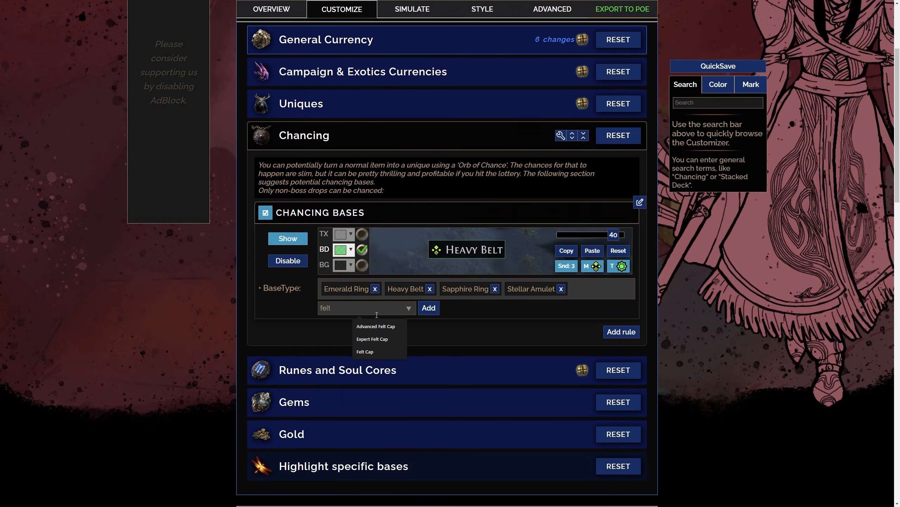
click(373, 354)
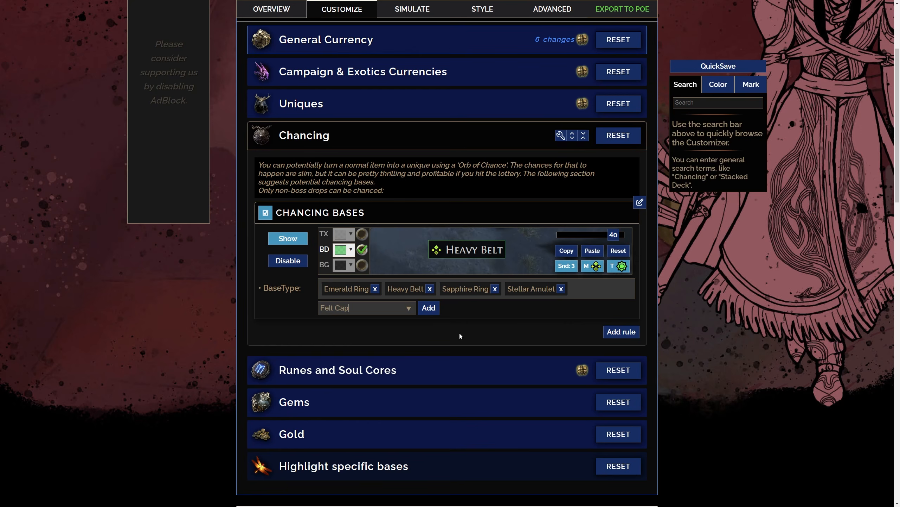
click(432, 308)
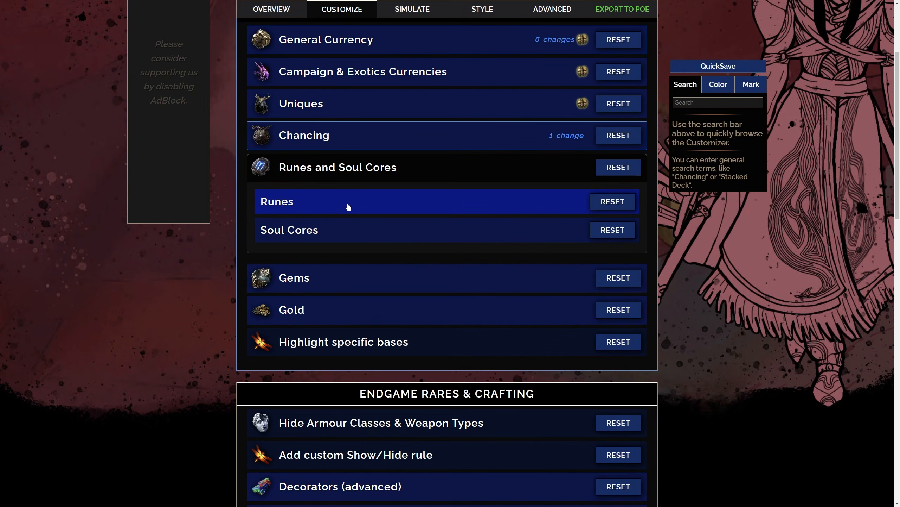
Review the Runes rules, checking the Tier 1, Tier 2 and Tier 3 base types
click(349, 207)
scroll(311, 209, down, 2)
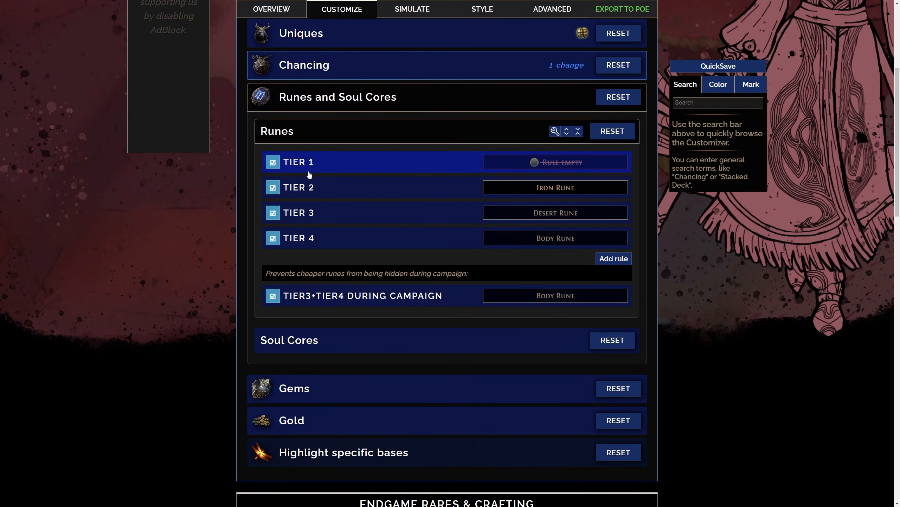
click(350, 164)
click(368, 163)
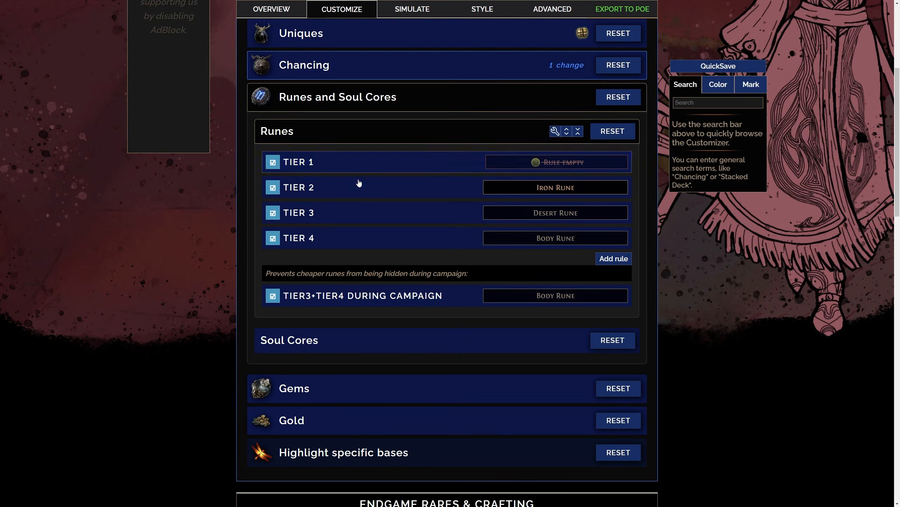
click(362, 192)
click(362, 192)
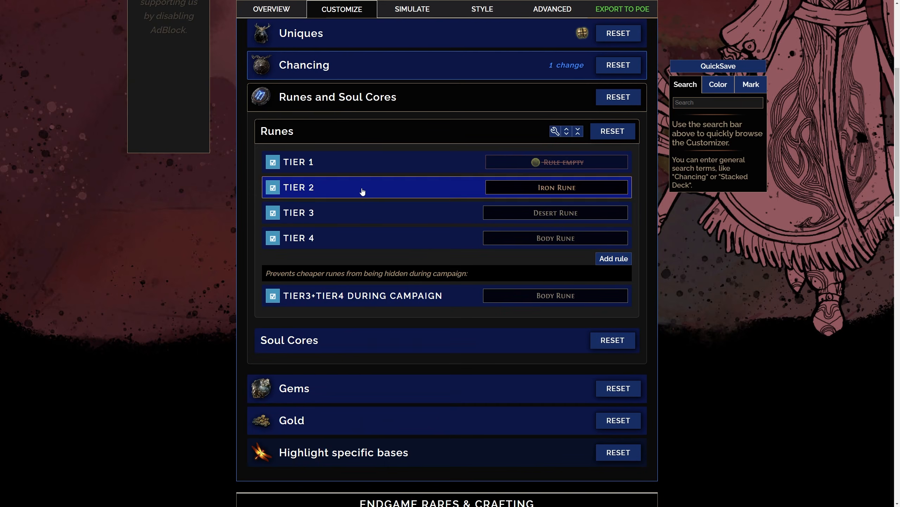
click(363, 213)
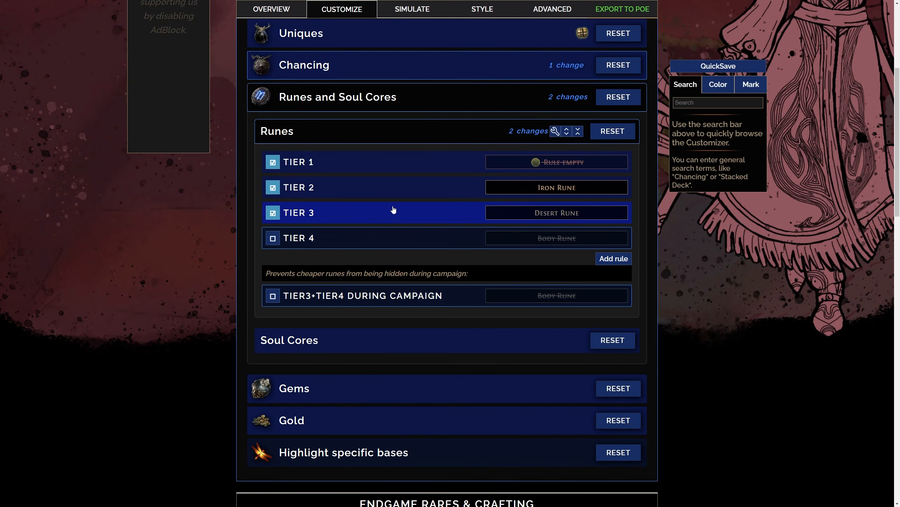
Hide the Tier 2, Tier 3, Tier 4 and Tier3+Tier4 During Campaign rune rules
click(393, 210)
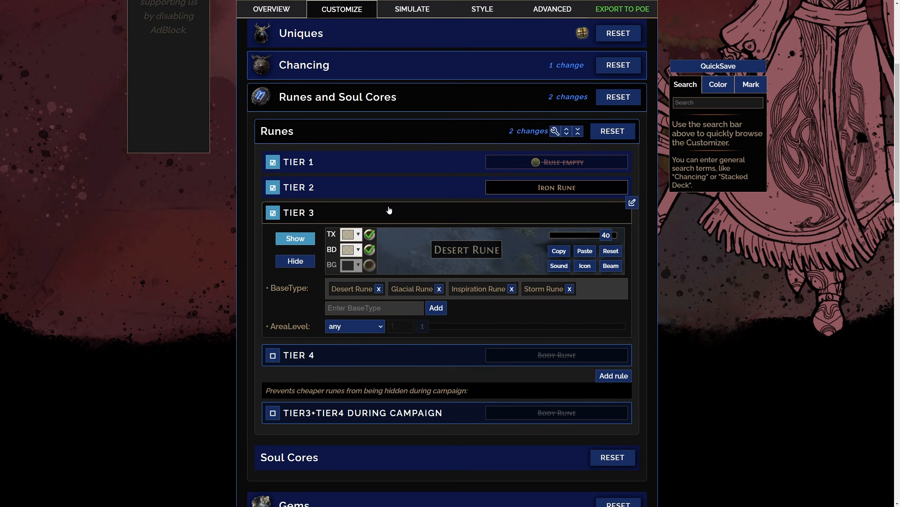
click(389, 211)
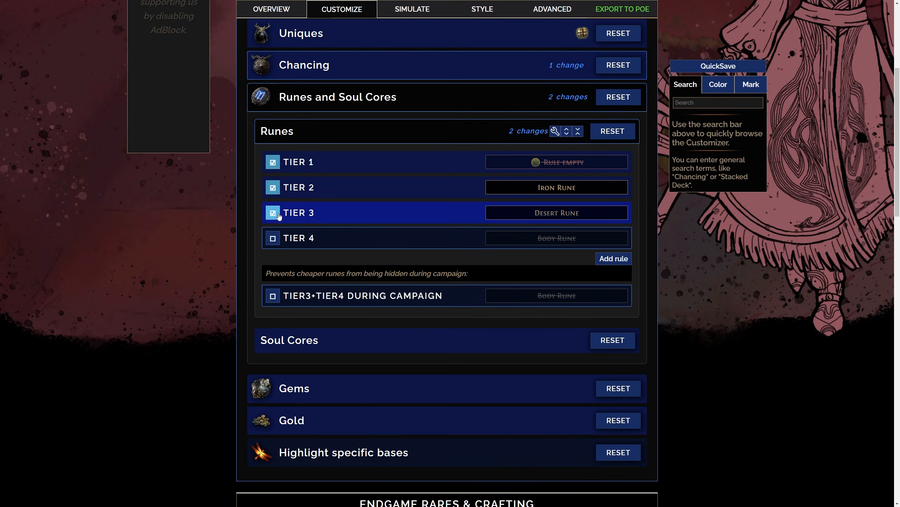
click(273, 212)
click(272, 188)
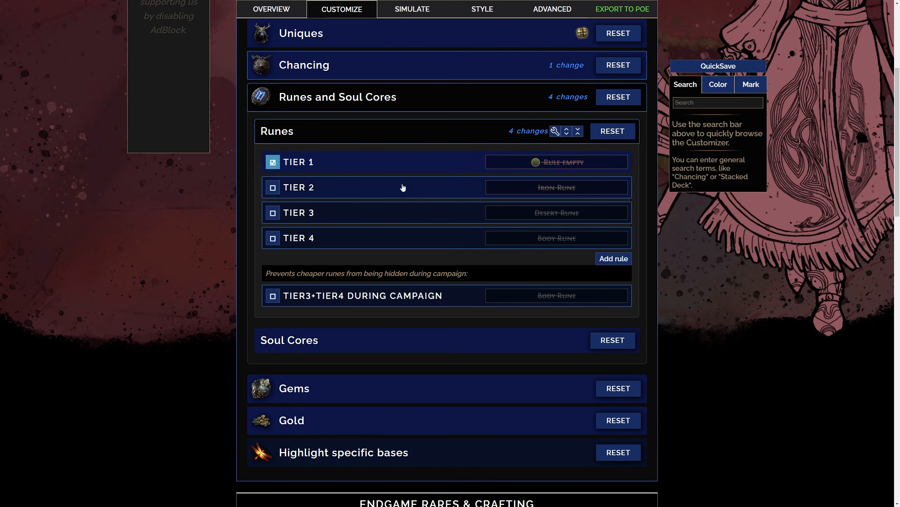
Collapse the Runes rules and review the base types in the S tier of Soul Cores
click(382, 133)
click(380, 159)
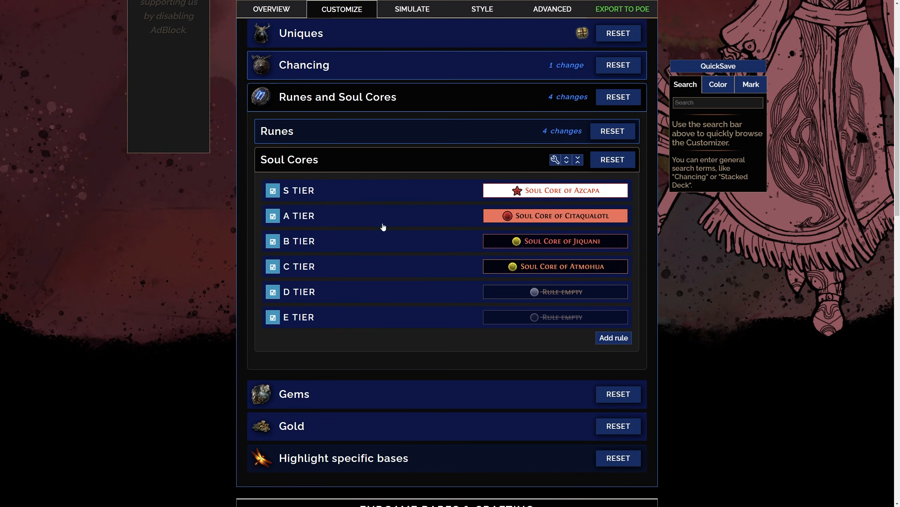
click(385, 196)
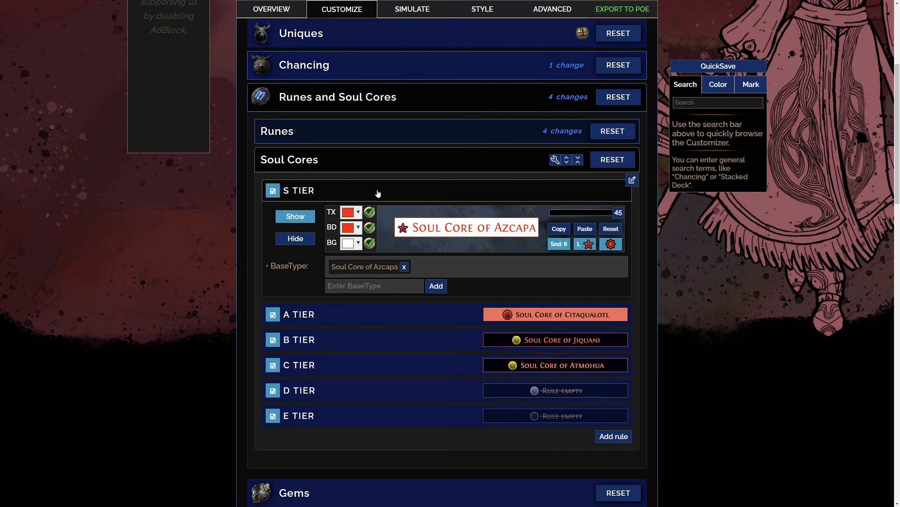
Collapse the S tier rule of Soul Cores and review the base types in the A tier
click(378, 193)
click(376, 216)
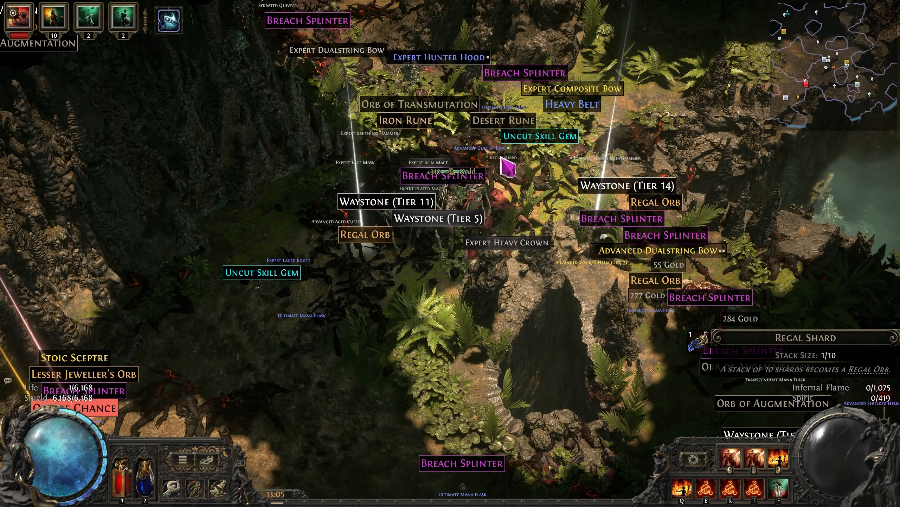
click(508, 167)
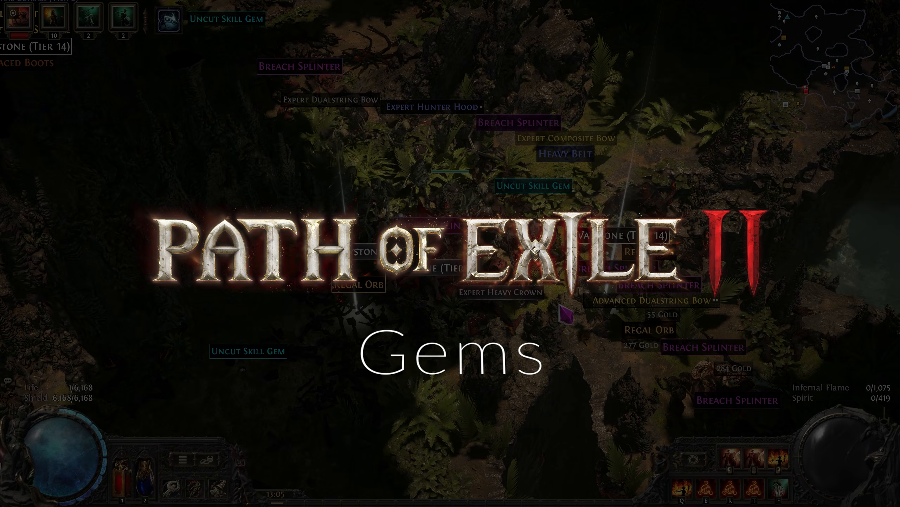
key(s)
key(a)
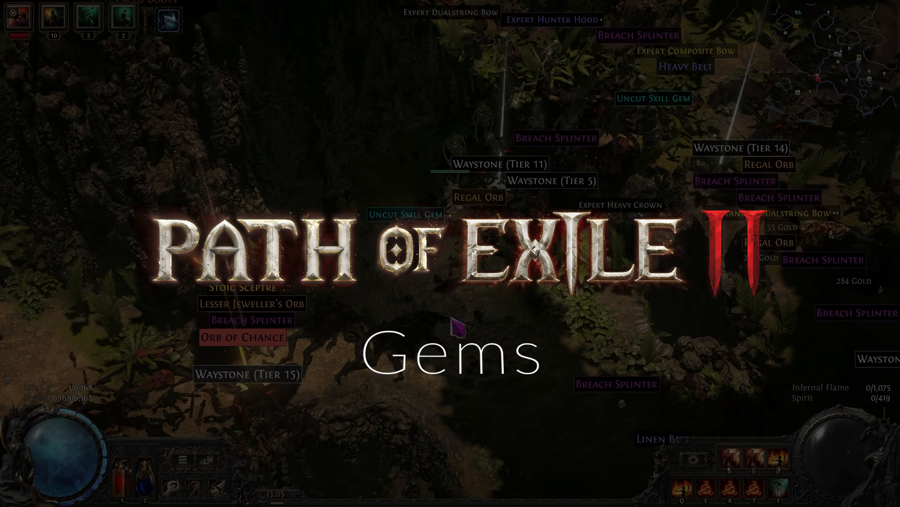
key(d)
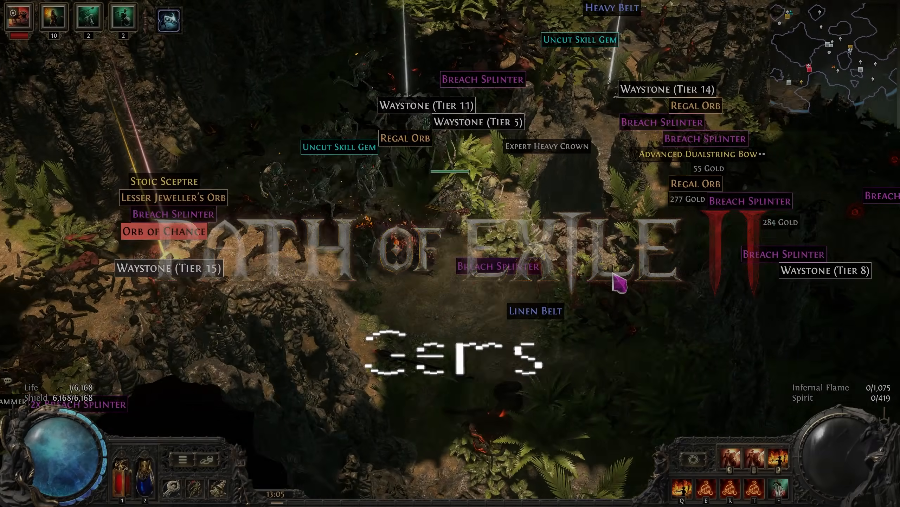
key(w)
key(a)
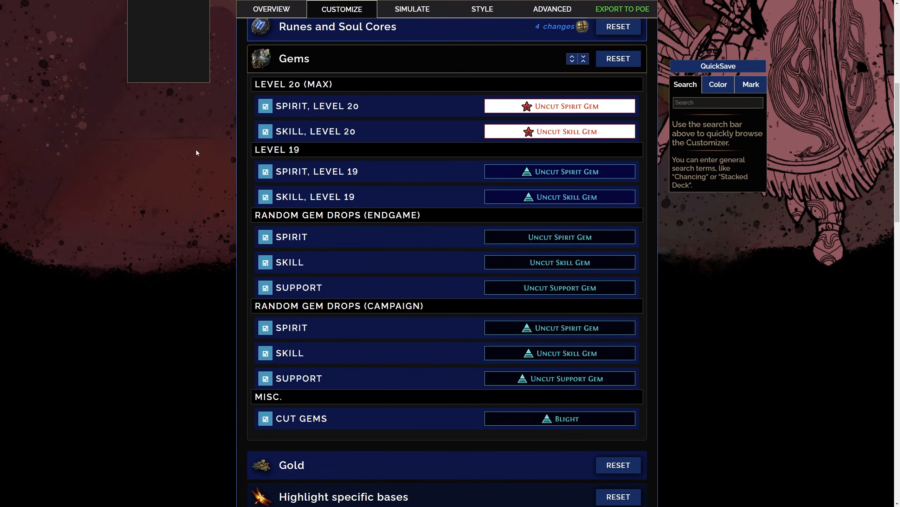
Review the conditions of the Spirit and Skill level 20 gem rules and the Spirit level 19 rule
click(384, 110)
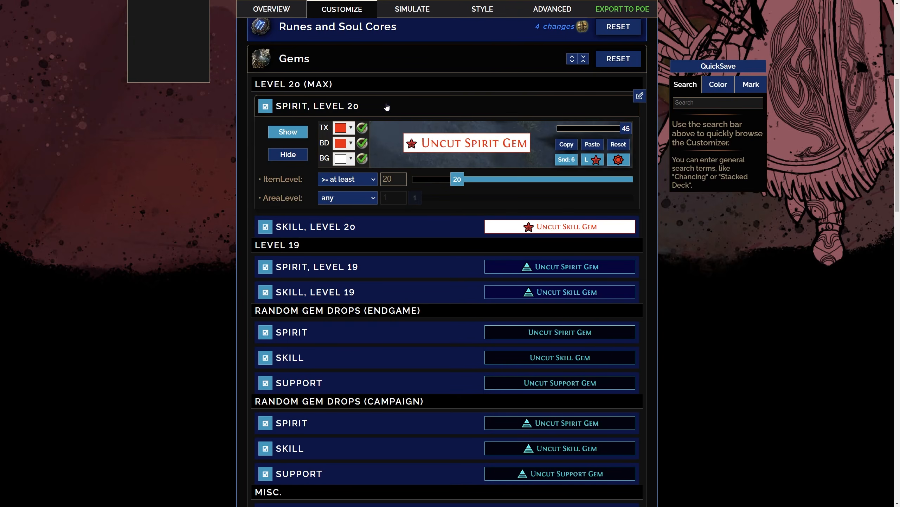
click(386, 107)
click(380, 131)
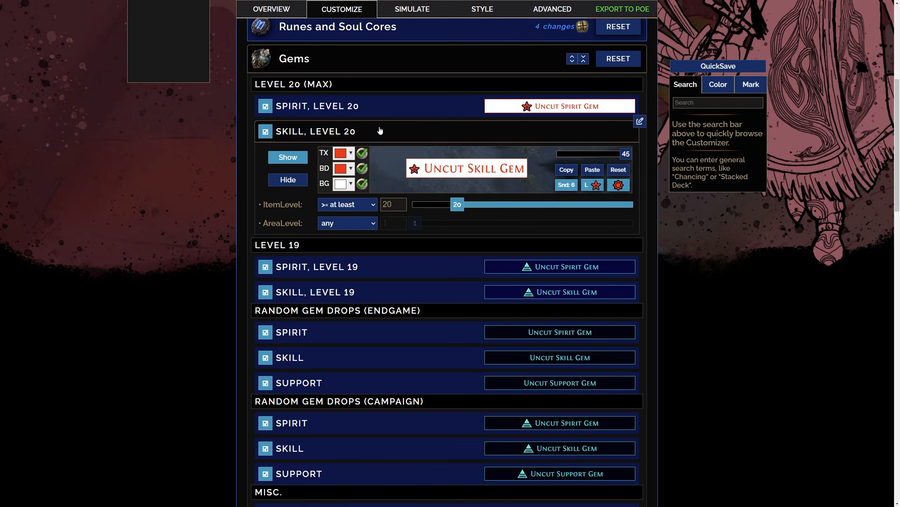
click(383, 130)
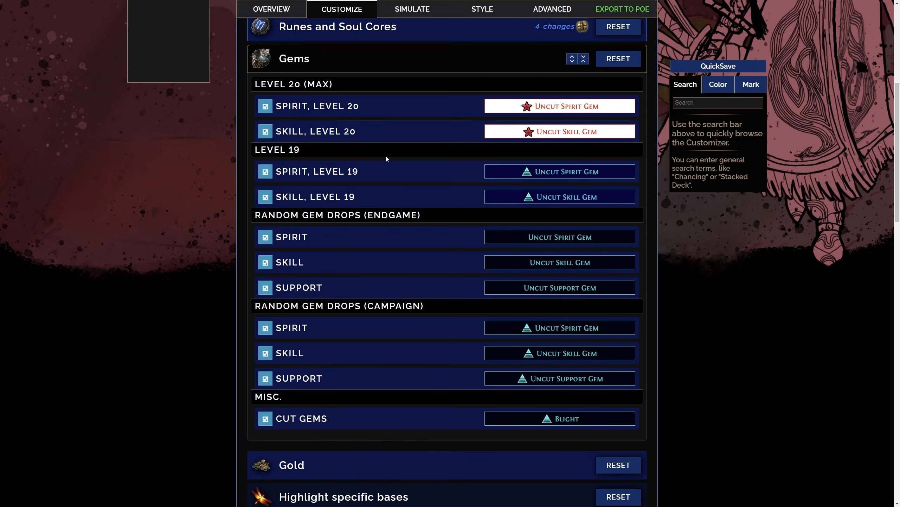
click(393, 177)
click(302, 170)
Hide the level 19 Spirit and Skill gem rules and all Spirit, Skill and Support random drop rules for Endgame and Campaign
scroll(303, 169, down, 1)
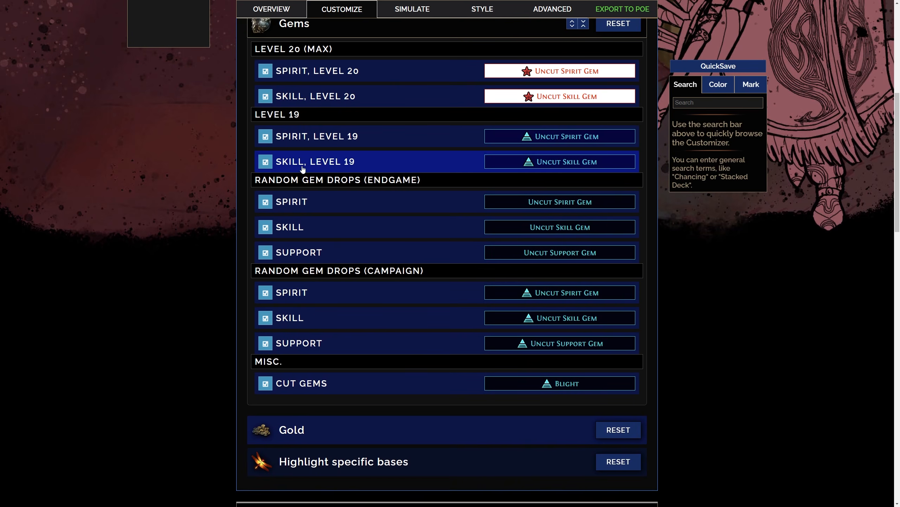
click(259, 137)
click(266, 161)
click(266, 202)
click(267, 227)
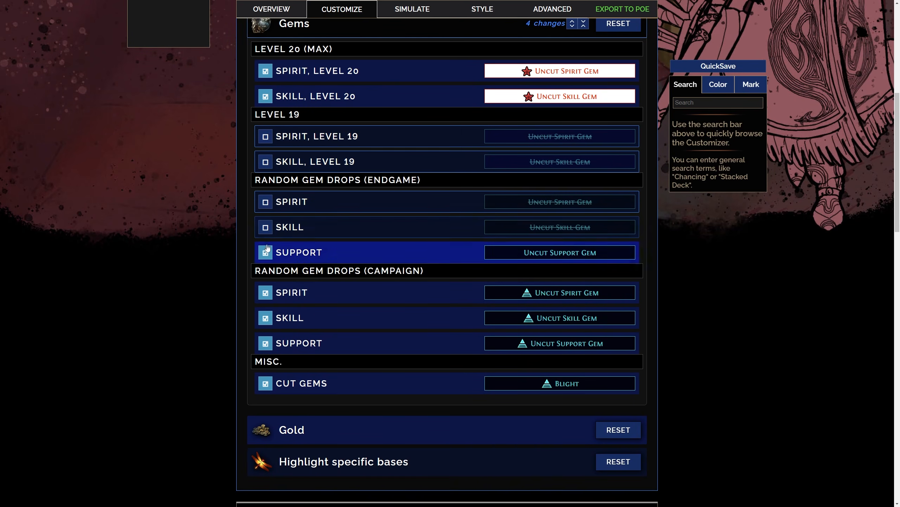
click(266, 250)
click(266, 292)
click(266, 318)
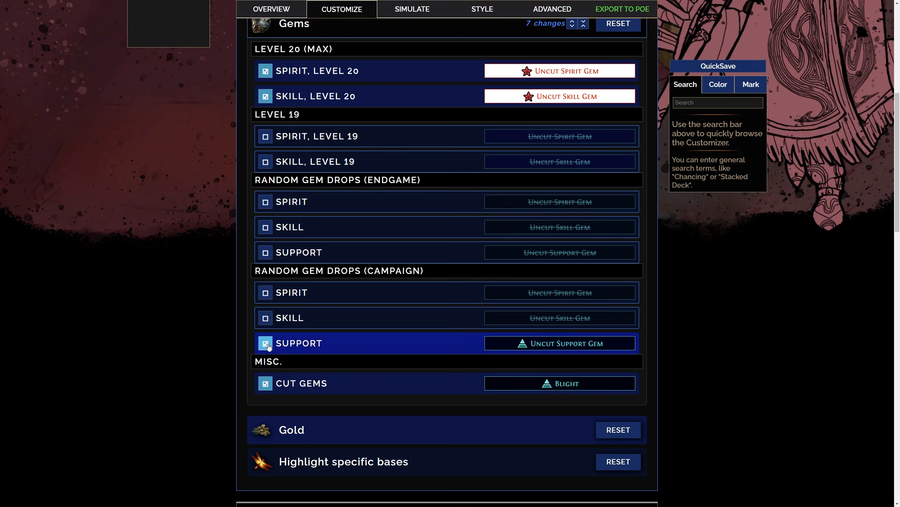
click(267, 343)
Review the stack size and area level conditions of the Gigantic, Large, Medium (Endgame) and Medium (Campaign) gold pile rules
scroll(122, 248, up, 1)
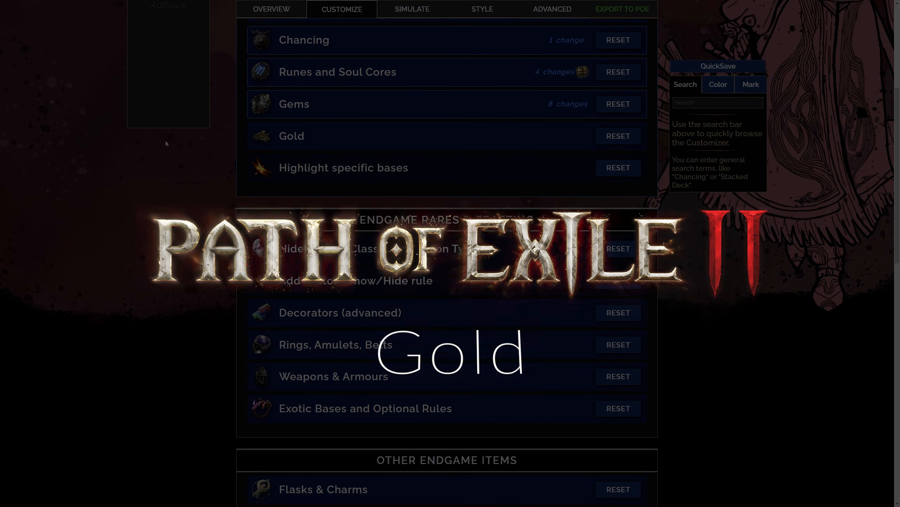
scroll(166, 143, up, 1)
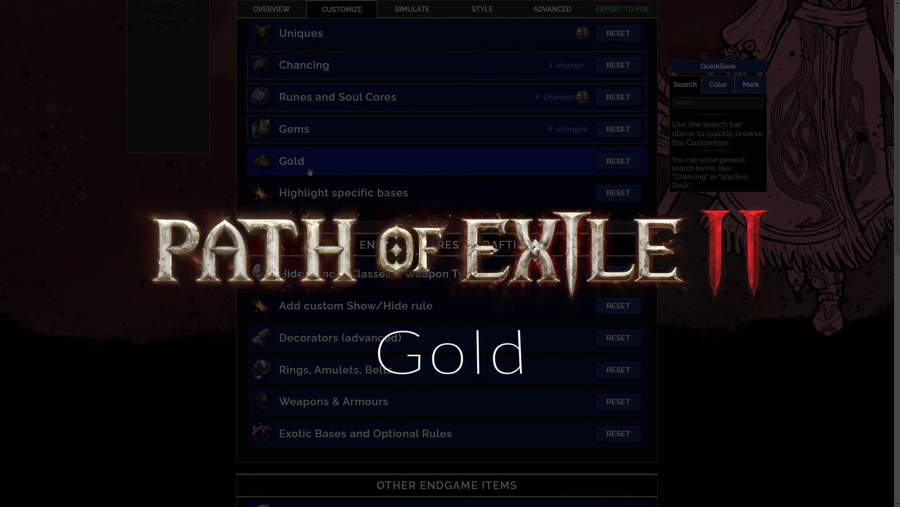
click(366, 162)
scroll(368, 171, down, 1)
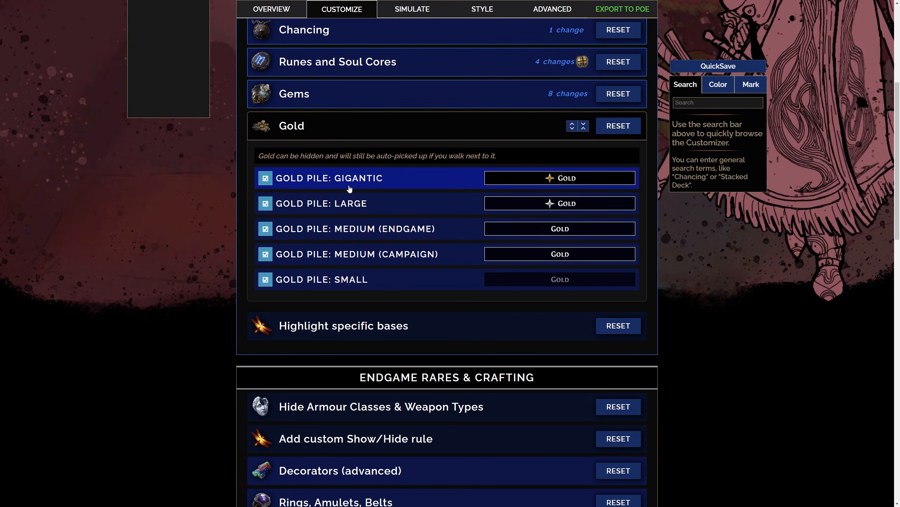
click(397, 179)
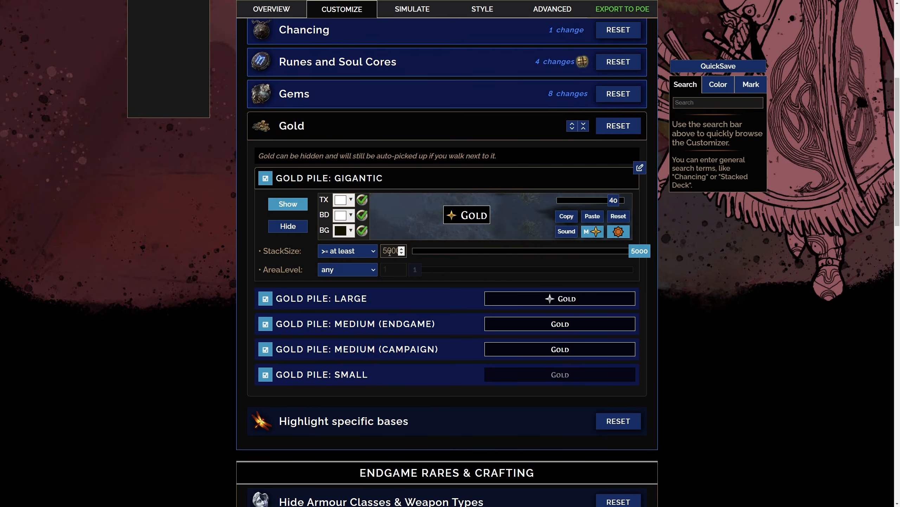
click(388, 178)
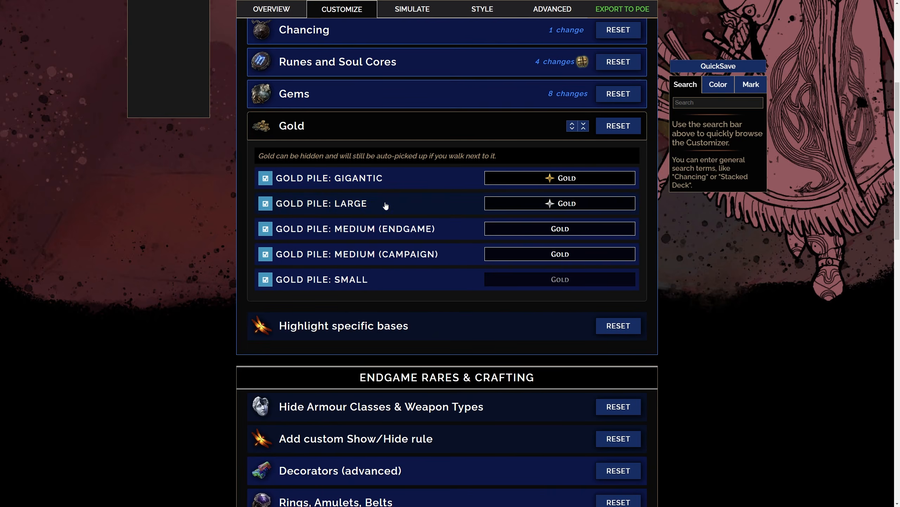
click(385, 205)
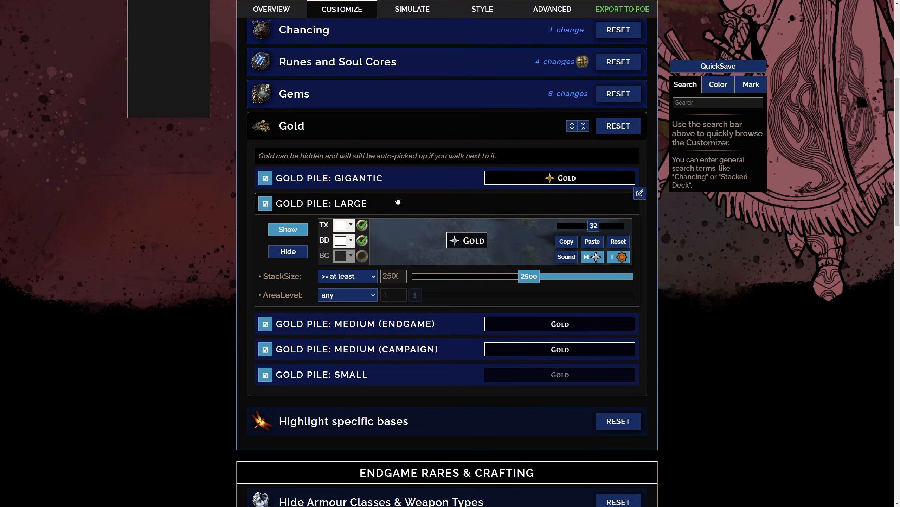
click(395, 207)
click(390, 229)
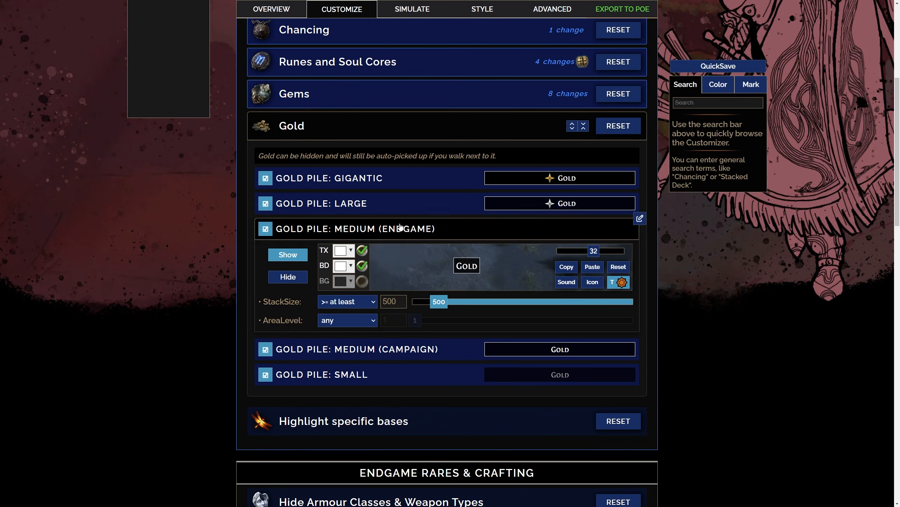
click(400, 228)
click(392, 254)
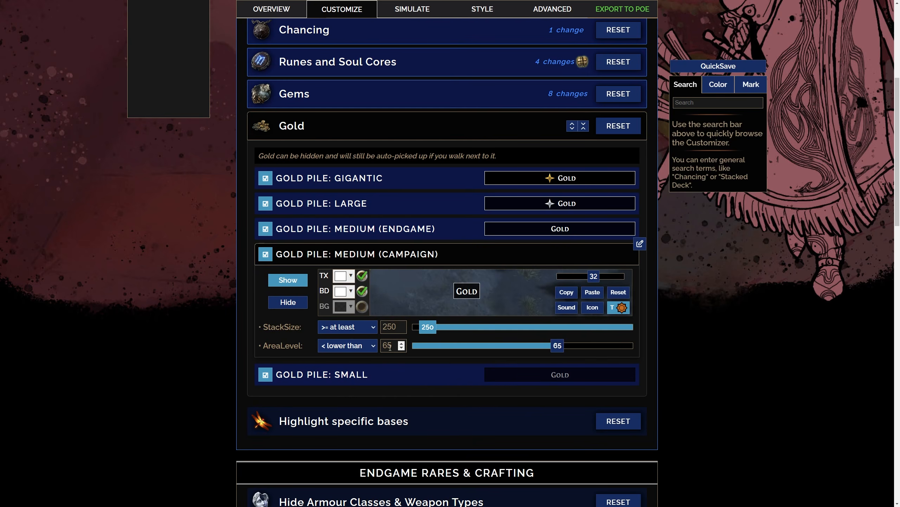
click(396, 262)
Hide the Large, Medium (Endgame), Medium (Campaign) and Small gold pile rules
click(265, 239)
click(265, 264)
click(266, 289)
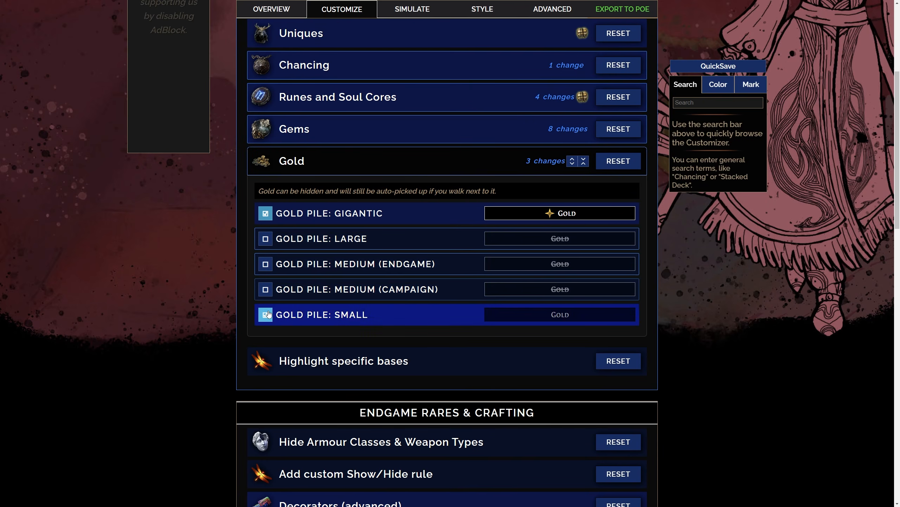
click(265, 314)
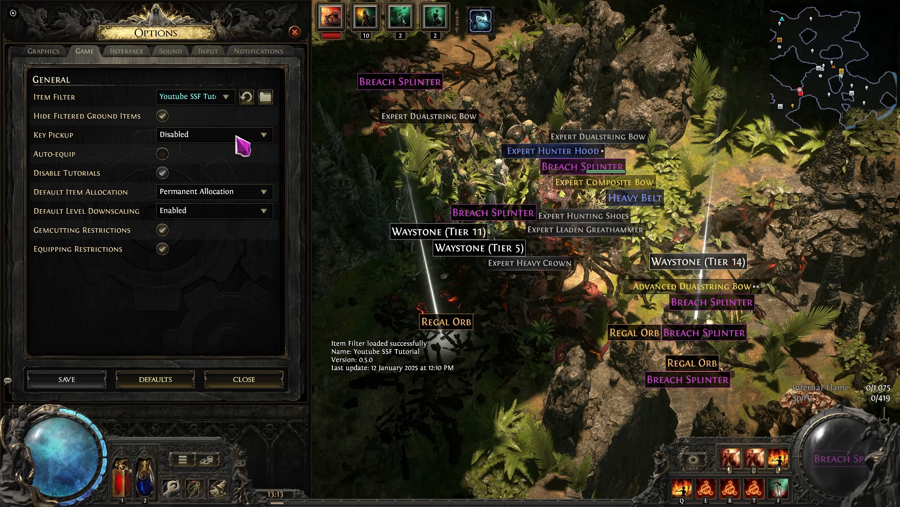
Close the options in Path of Exile 2 and check which ground items the reloaded filter shows
click(245, 380)
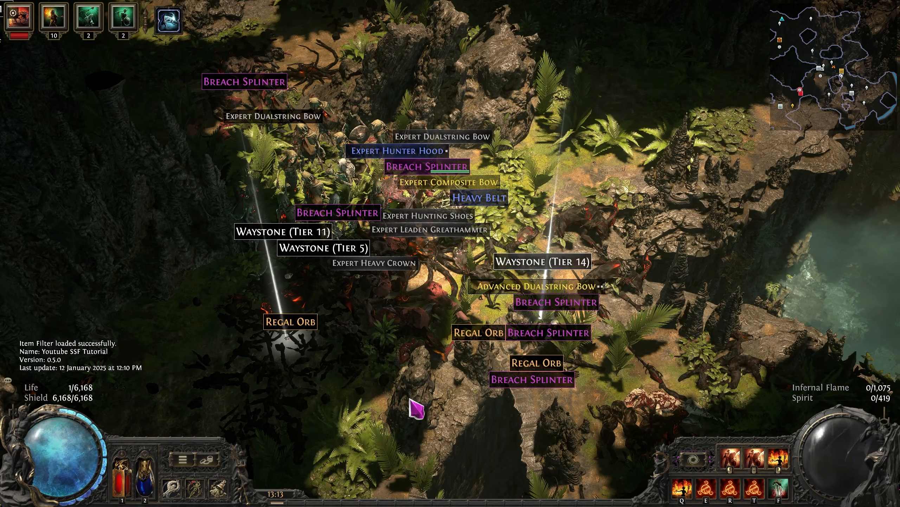
key(alt)
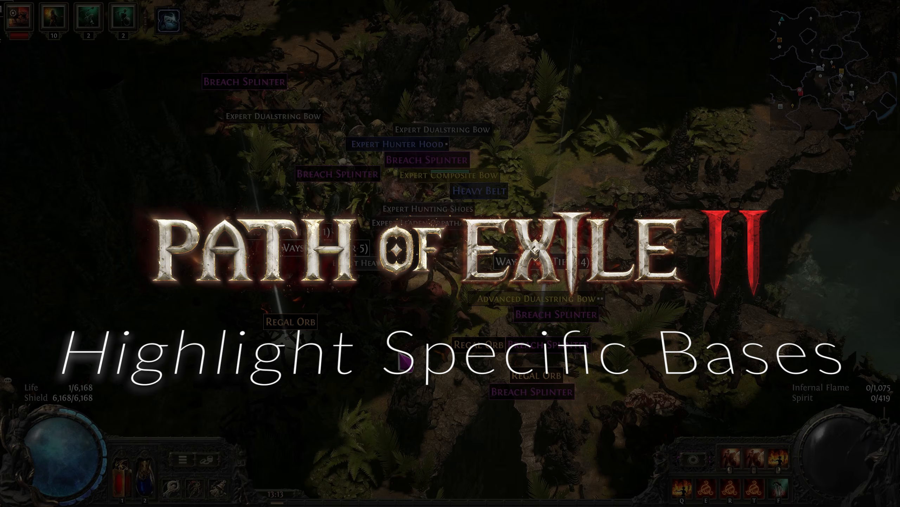
key(s)
key(d)
key(w)
key(a)
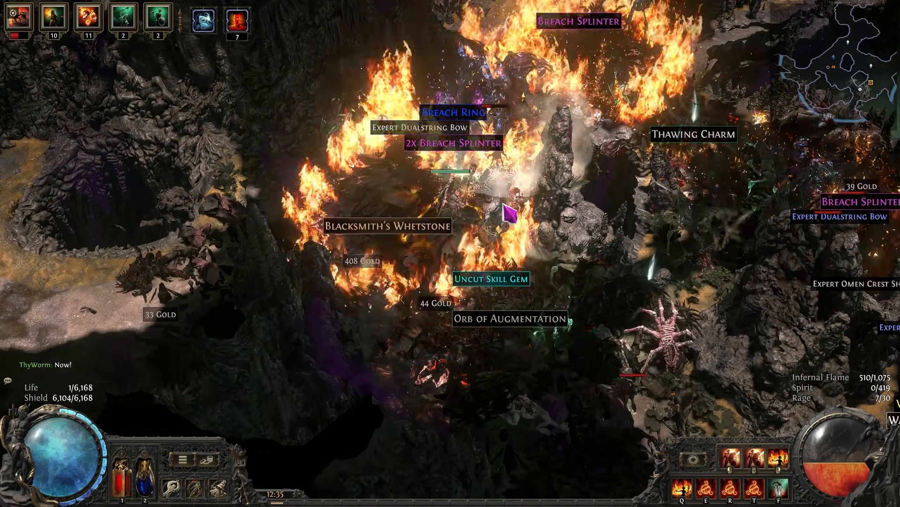
key(f)
key(w)
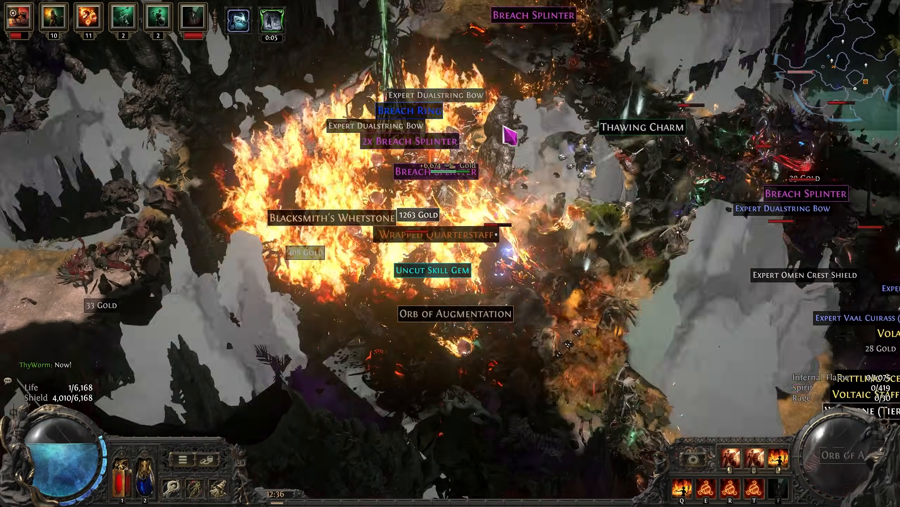
key(d)
right_click(525, 167)
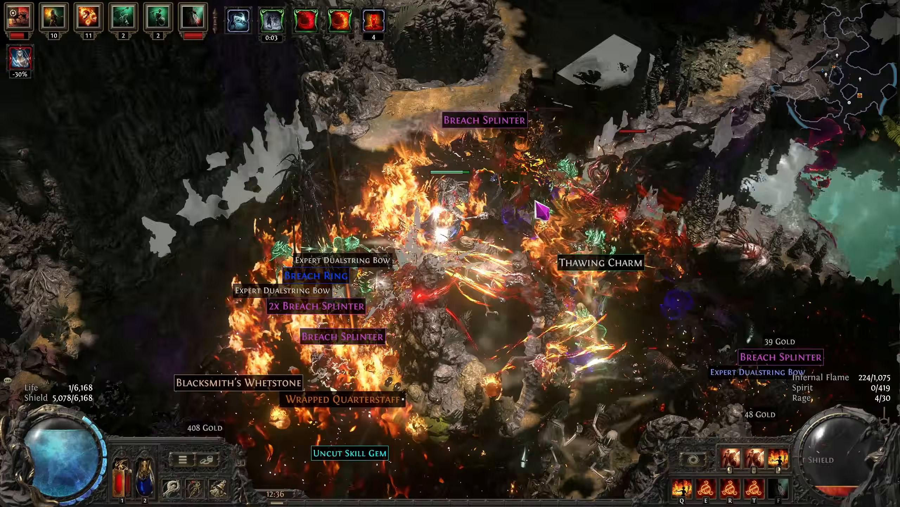
right_click(564, 217)
key(w)
right_click(557, 261)
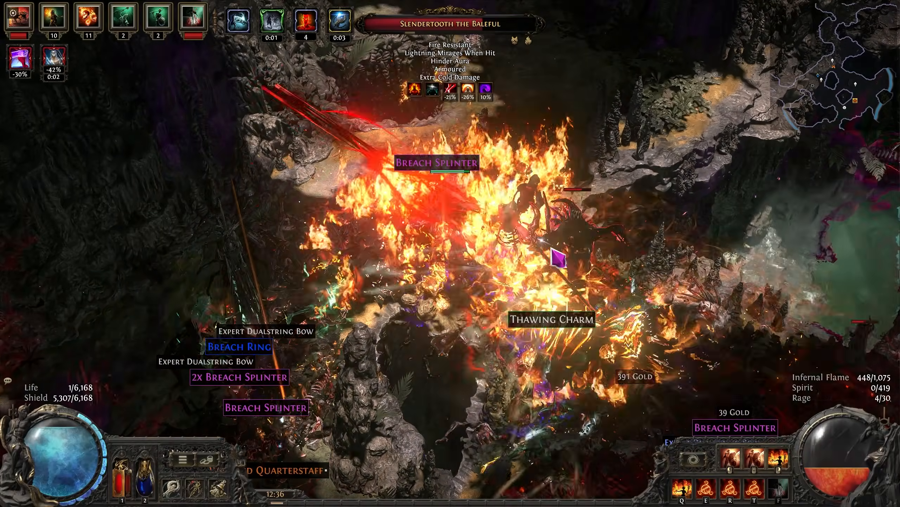
key(s)
key(d)
right_click(564, 261)
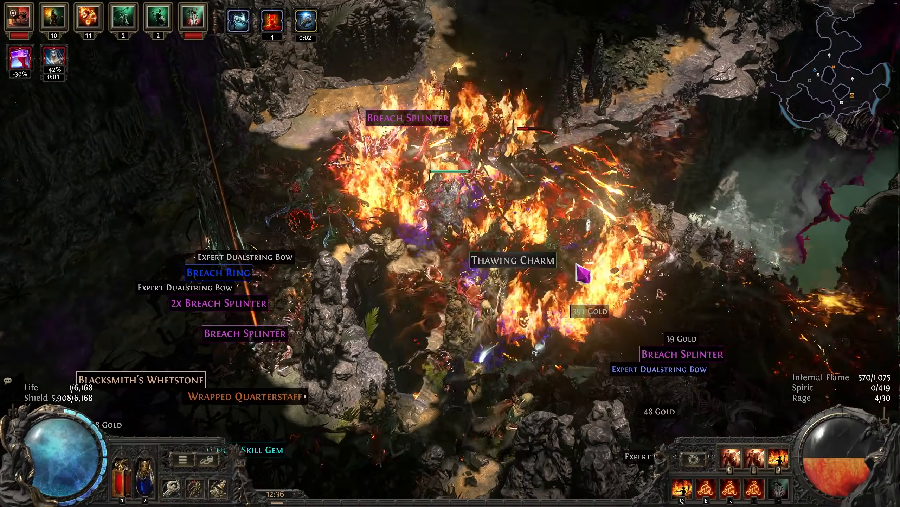
right_click(595, 252)
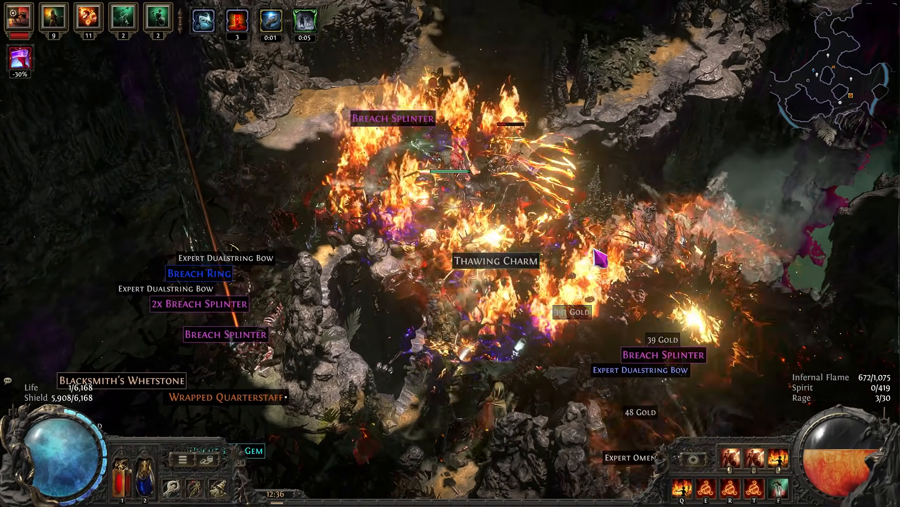
key(s)
key(Tab)
key(Tab)
right_click(603, 241)
key(d)
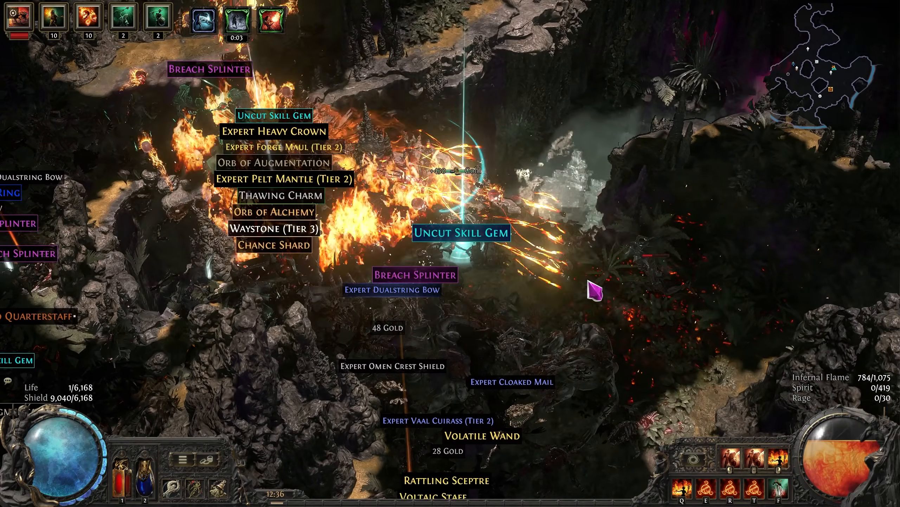
right_click(590, 281)
key(d)
key(w)
right_click(631, 284)
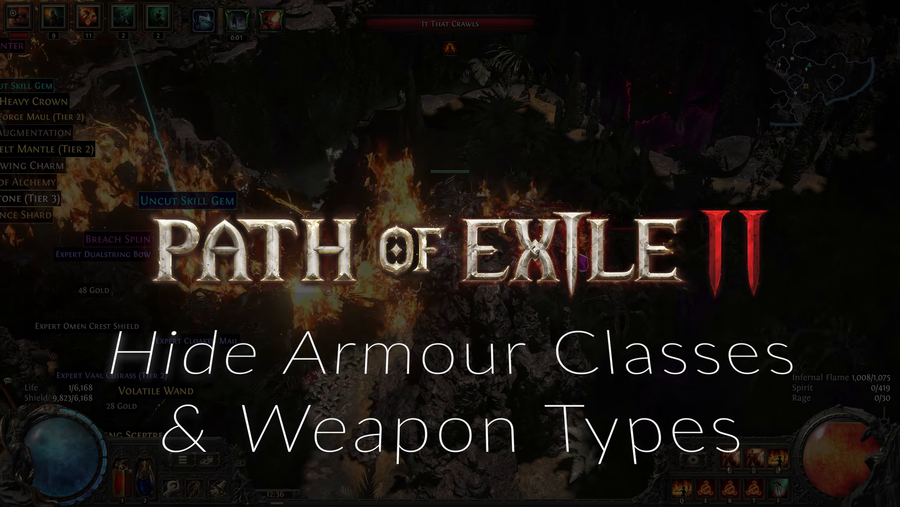
key(d)
right_click(588, 294)
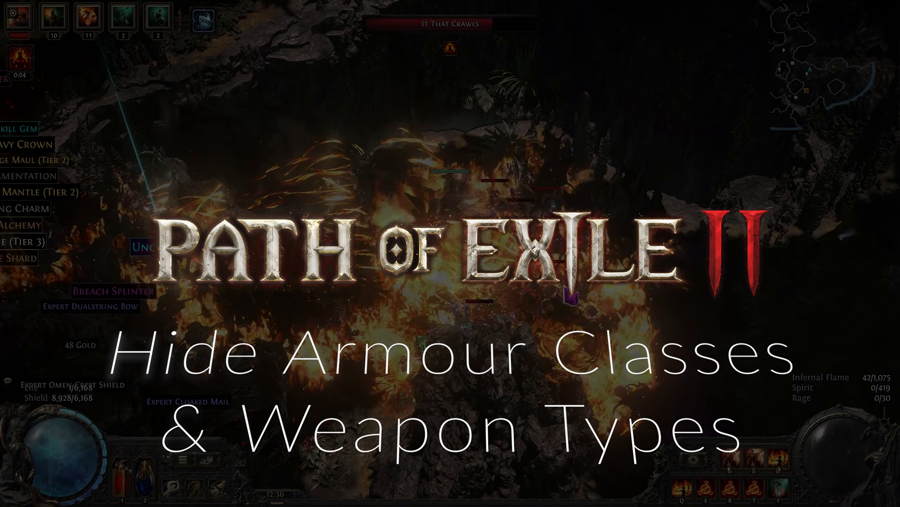
key(s)
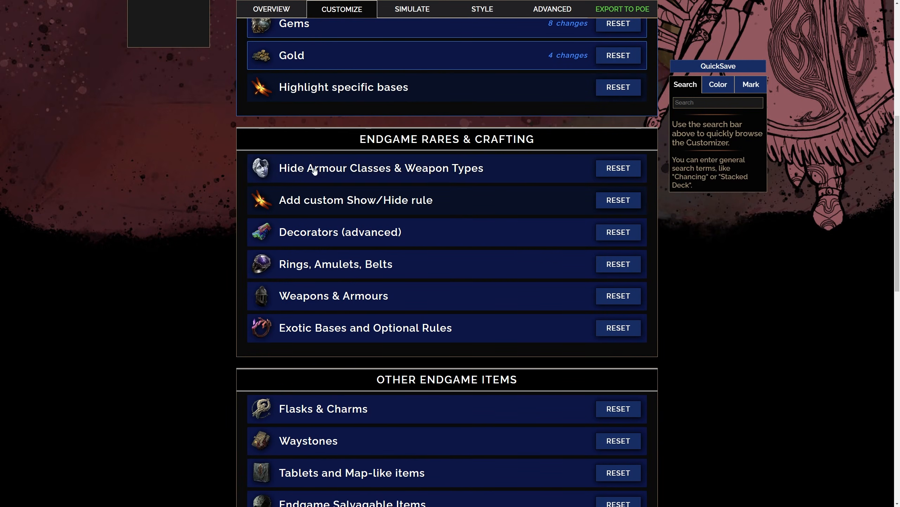
Expand Hide Armour Classes & Weapon Types in FilterBlade and review the Normal/Magic Hide: Armour rule's rarity and item level conditions
click(358, 167)
scroll(195, 196, down, 3)
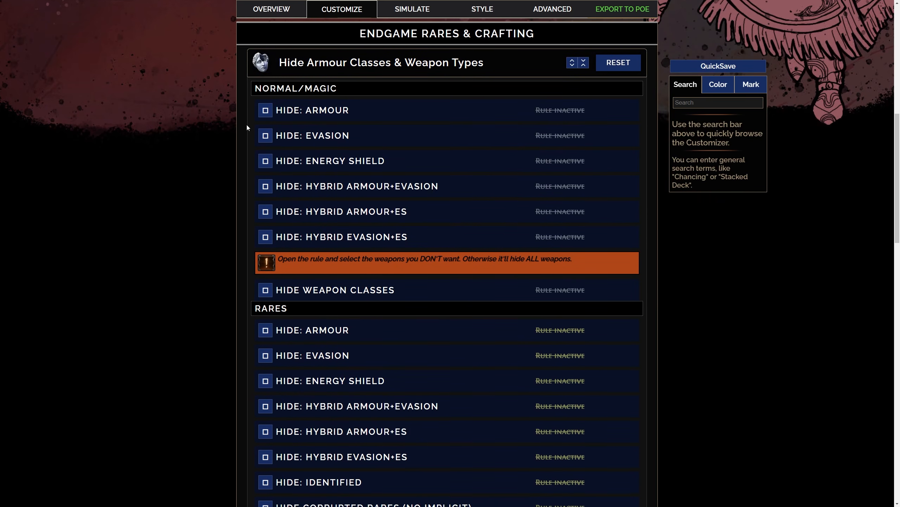
click(304, 111)
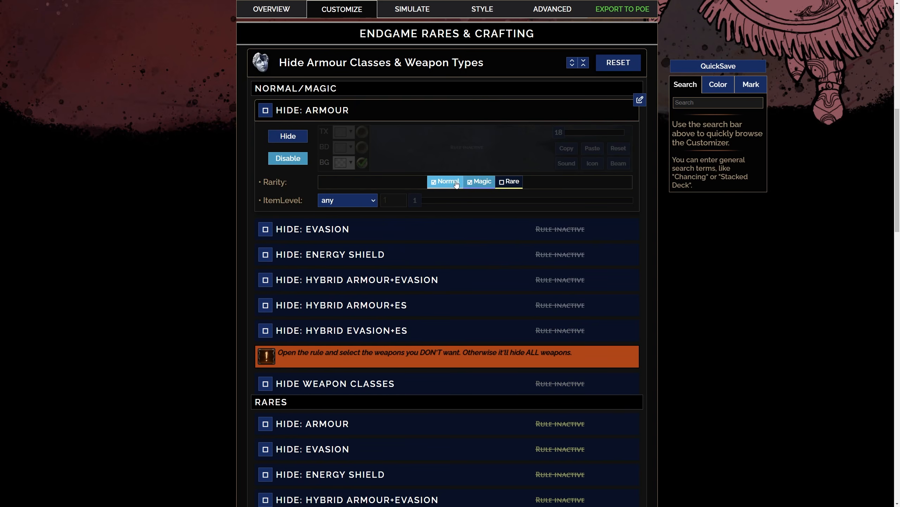
click(327, 112)
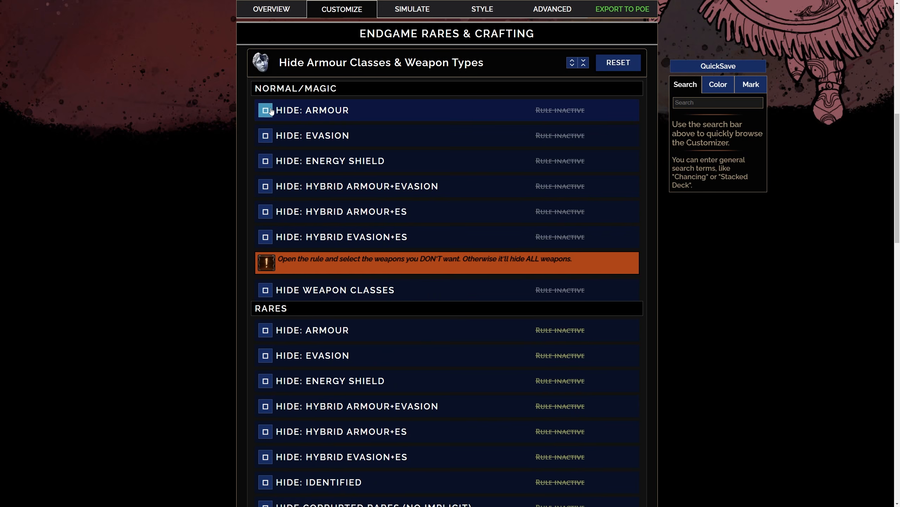
Enable the Normal/Magic hide rules for Armour, Evasion, Hybrid Armour+Evasion and Hybrid Evasion+ES
click(266, 136)
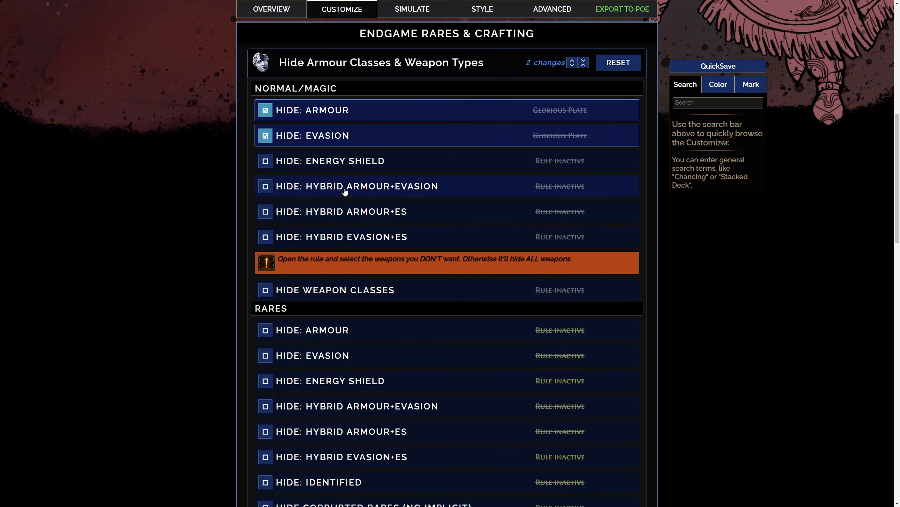
click(265, 186)
scroll(316, 203, down, 1)
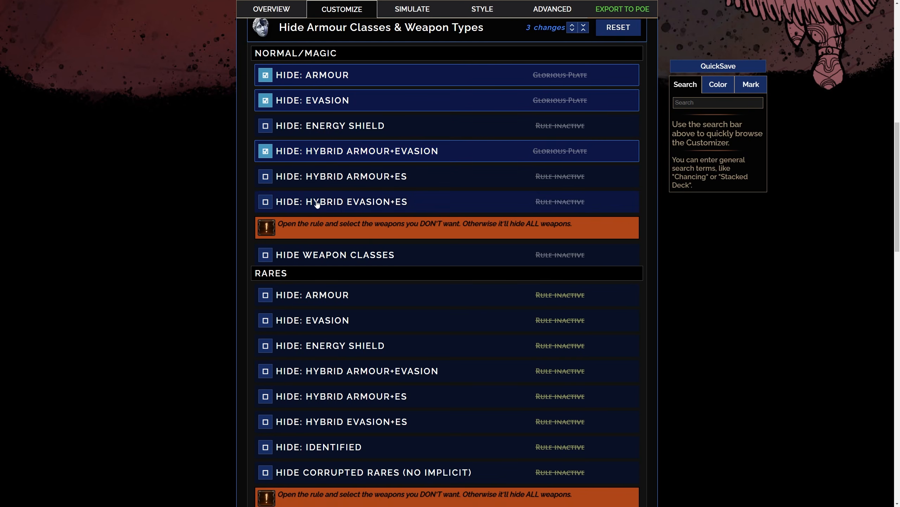
click(266, 203)
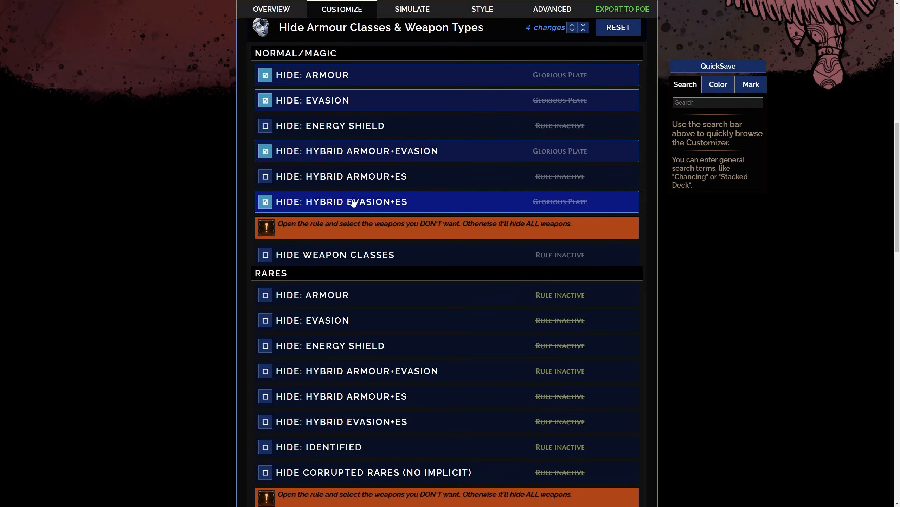
scroll(347, 251, down, 1)
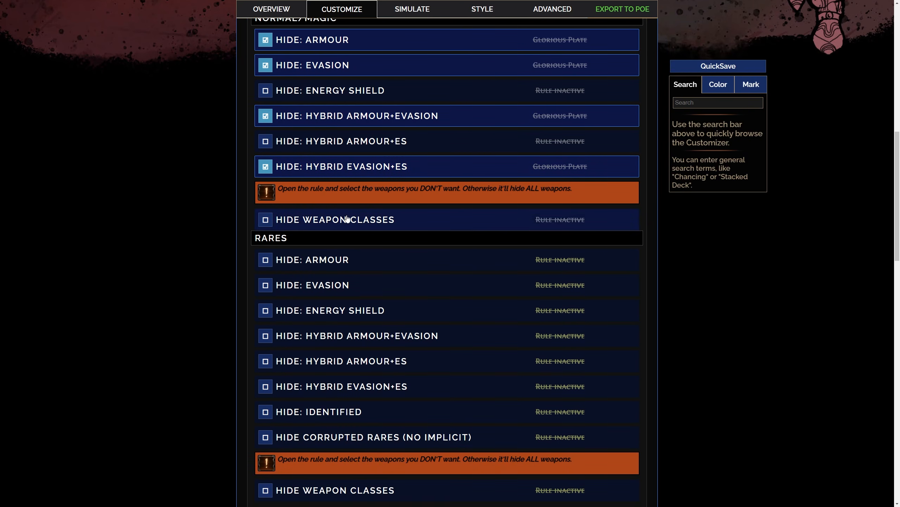
Exclude Sceptres from the Normal/Magic Hide Weapon Classes rule and enable that rule
click(345, 222)
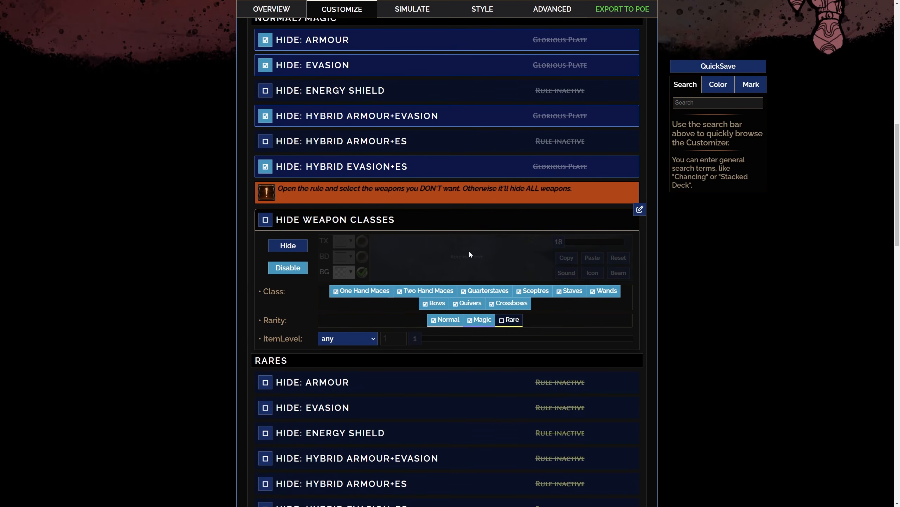
scroll(469, 252, down, 1)
click(534, 255)
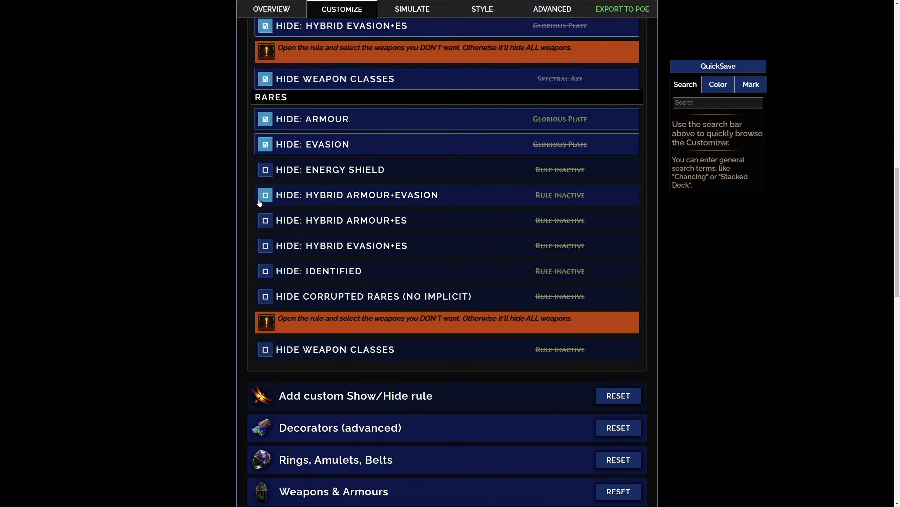
Enable the Rares hide rules for Armour, Evasion, Hybrid Armour+Evasion, Hybrid Evasion+ES and weapon classes, and save and sync the filter
click(269, 199)
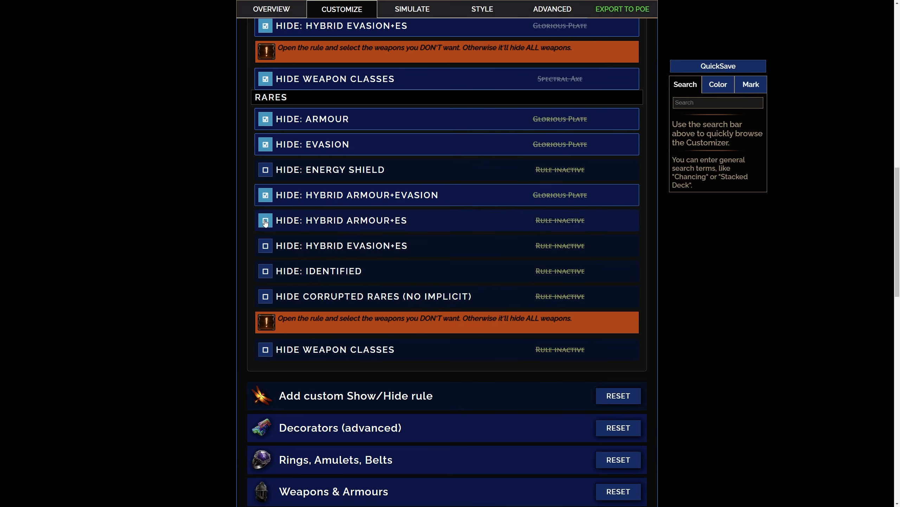
click(266, 246)
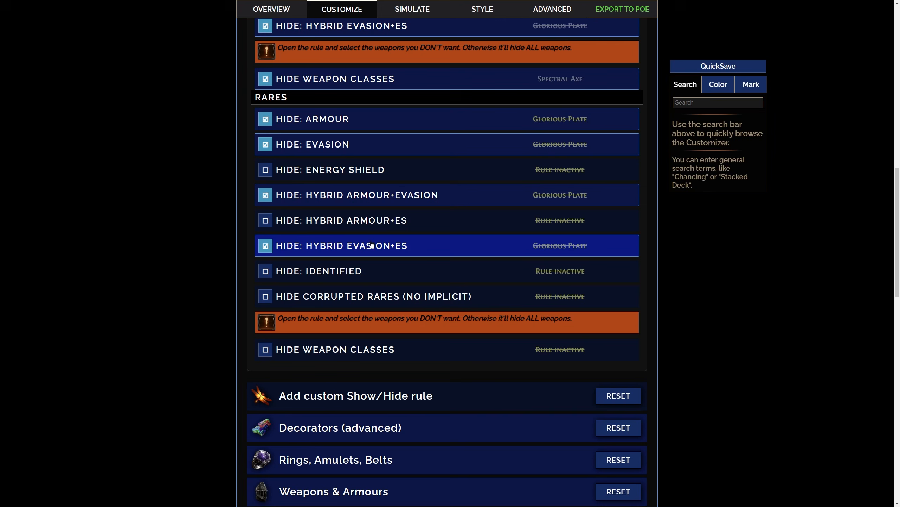
scroll(367, 240, down, 1)
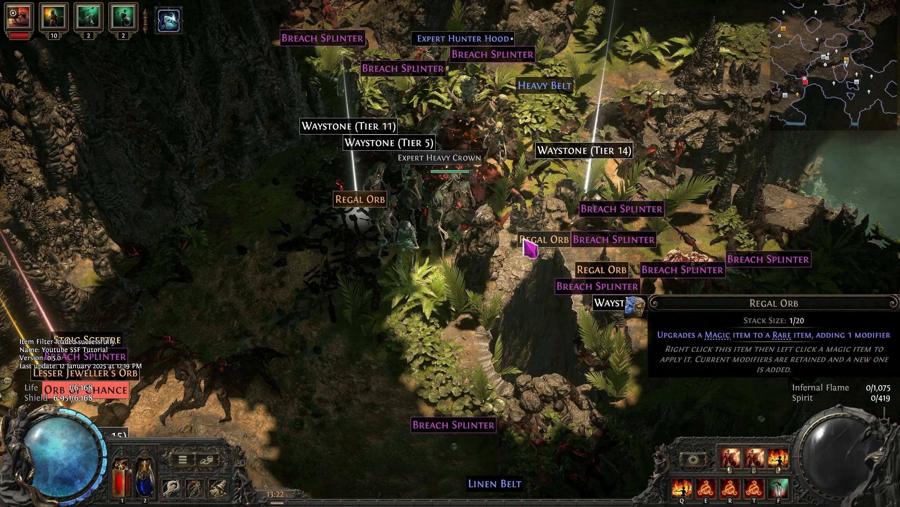
Switch to Path of Exile 2 and compare the ground items the updated filter shows with the ones it hides
mouse_move(475, 166)
key(d)
key(w)
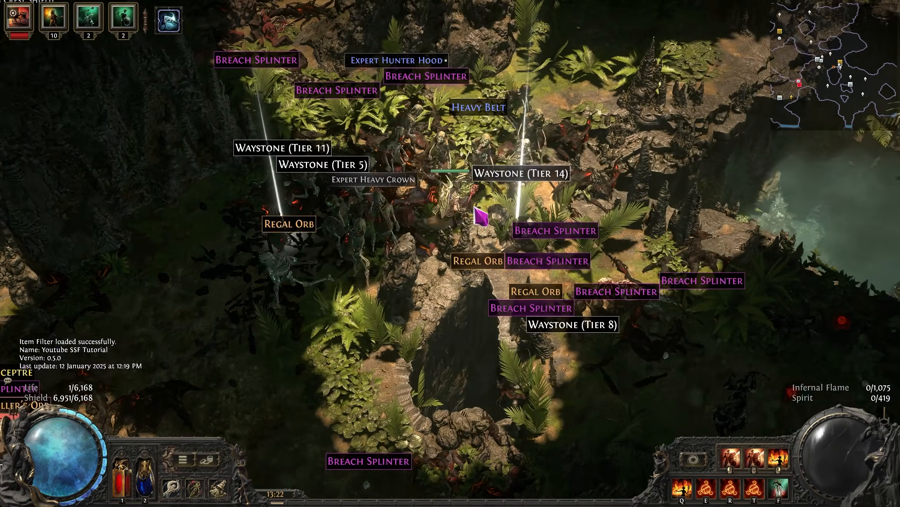
key(a)
key(alt)
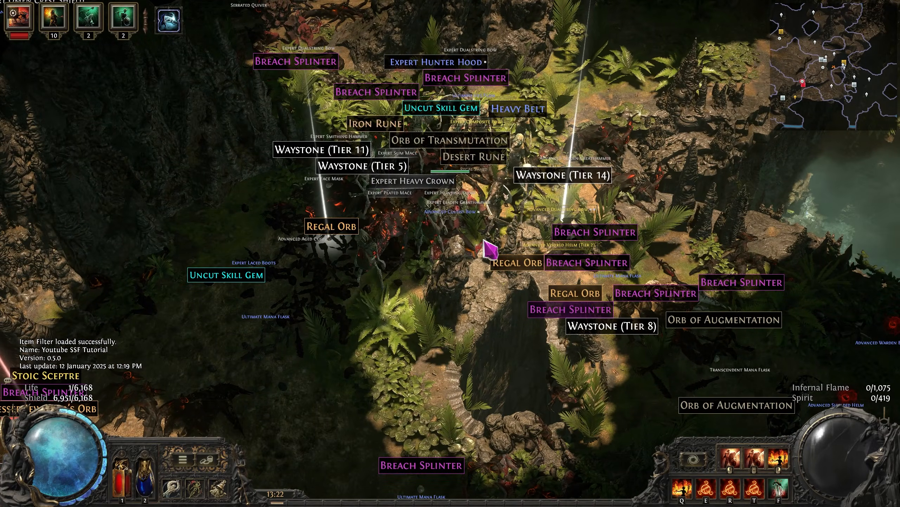
key(a)
key(s)
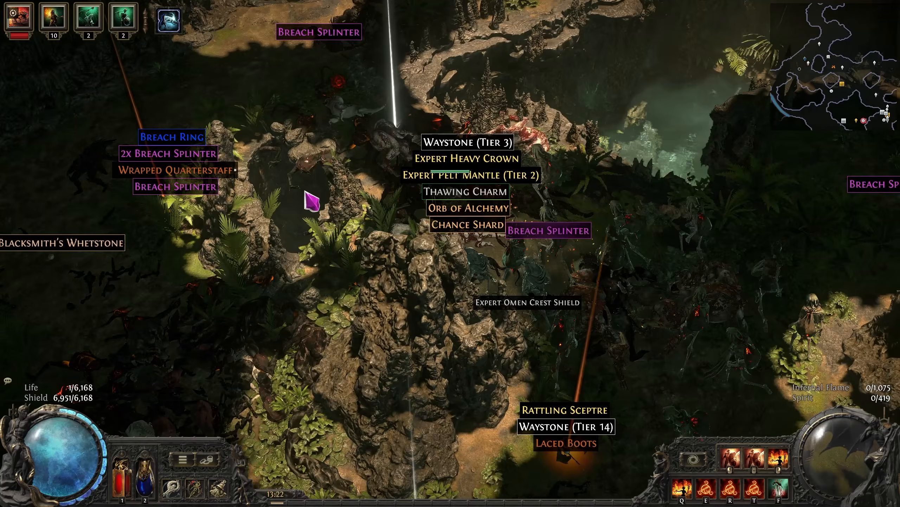
Walk around the other loot piles and inspect the Orb of Alchemy and Expert Pelt Mantle drops
key(a)
key(w)
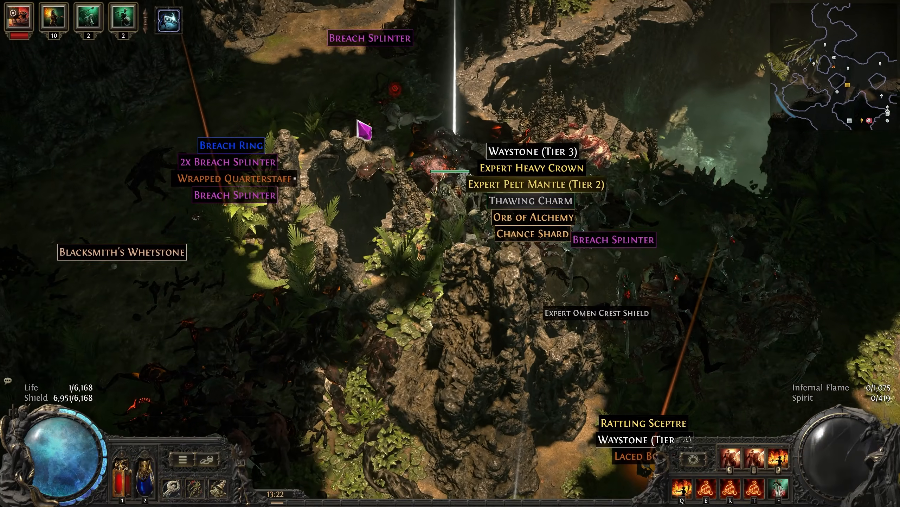
key(s)
key(d)
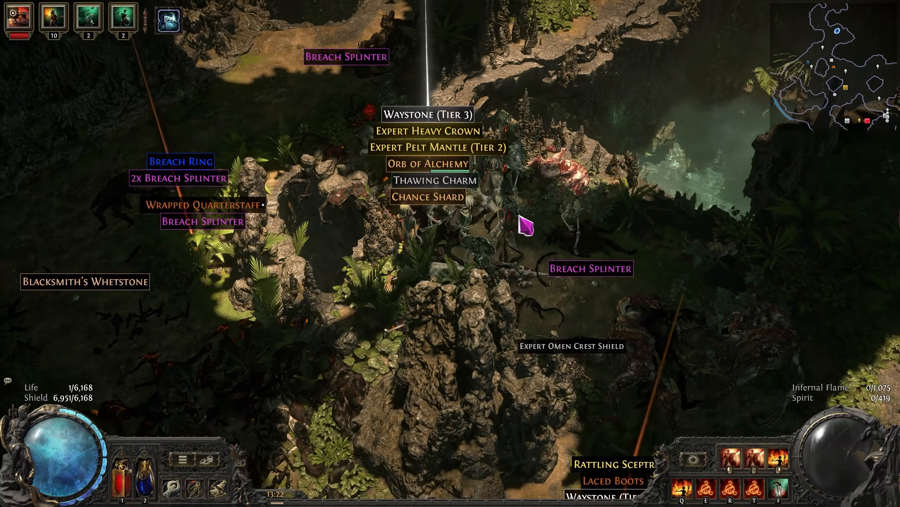
mouse_move(371, 141)
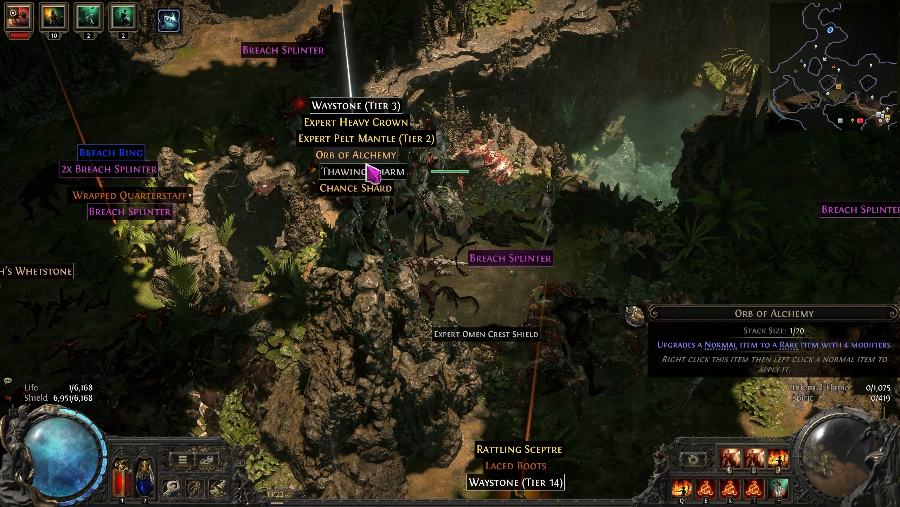
key(a)
key(d)
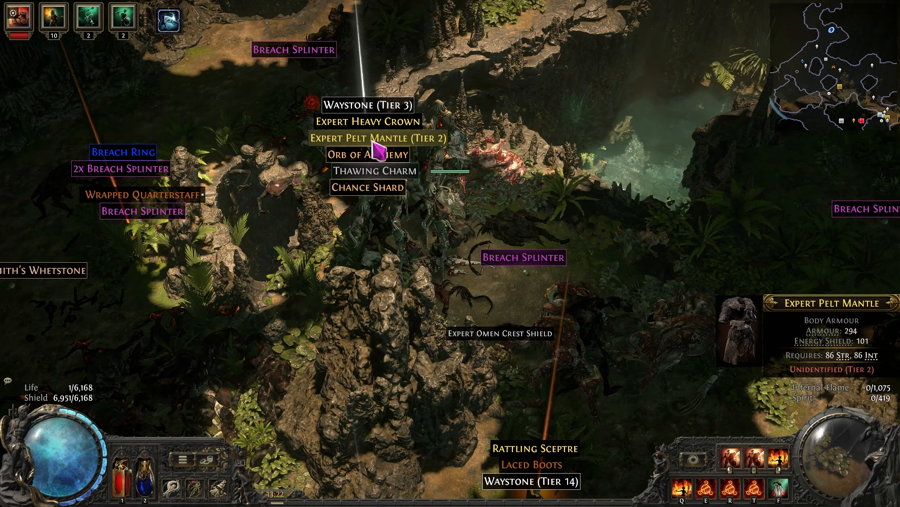
key(s)
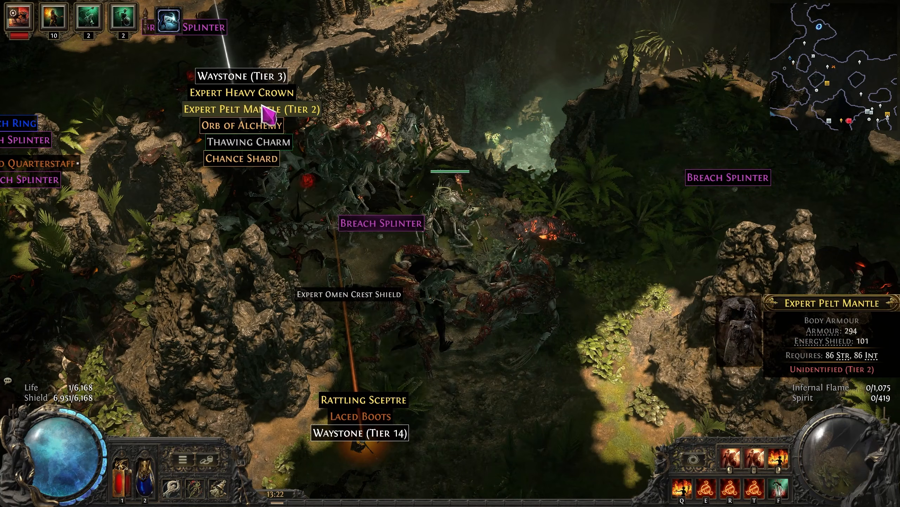
key(a)
key(s)
key(d)
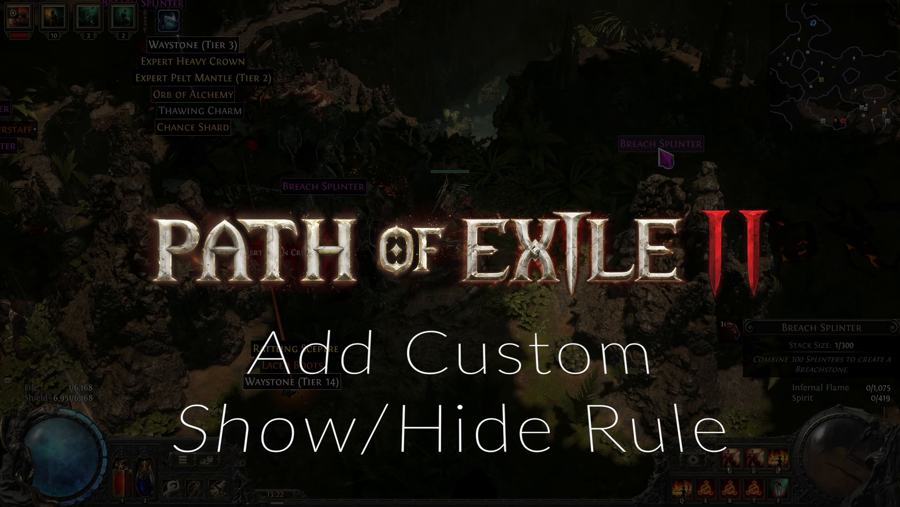
key(a)
key(s)
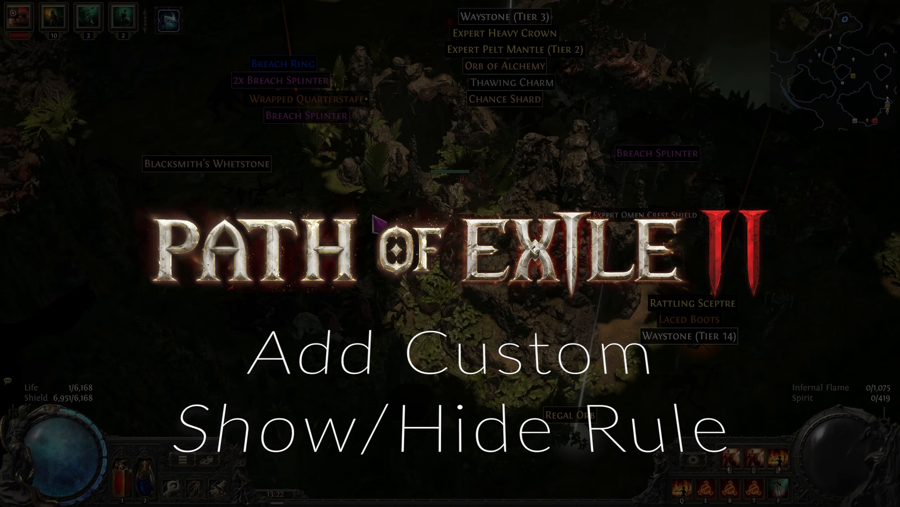
key(d)
key(w)
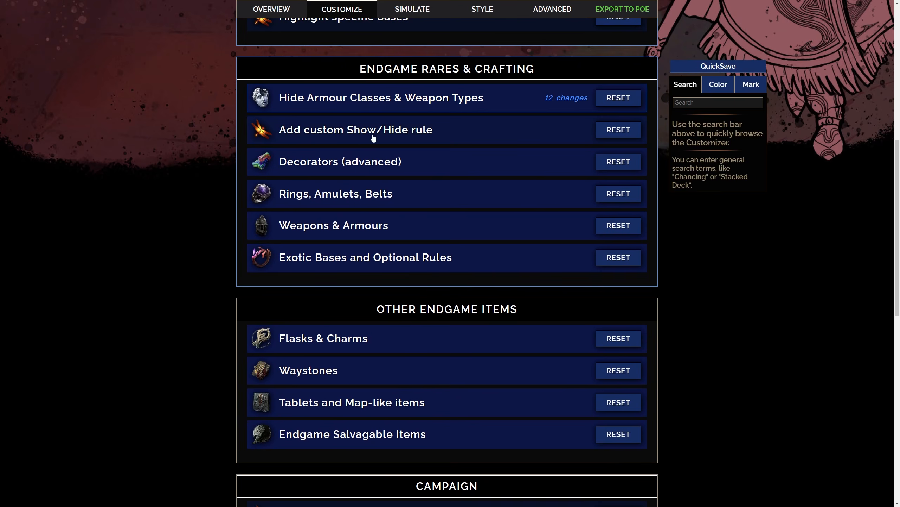
Switch back to FilterBlade, expand Add custom Show/Hide rule and review its options for highlighting and hiding rares
click(361, 137)
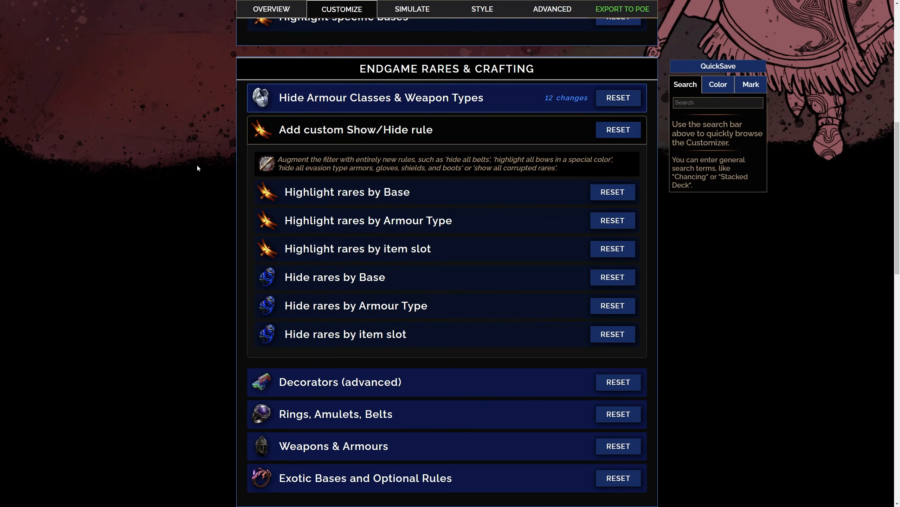
scroll(198, 164, down, 2)
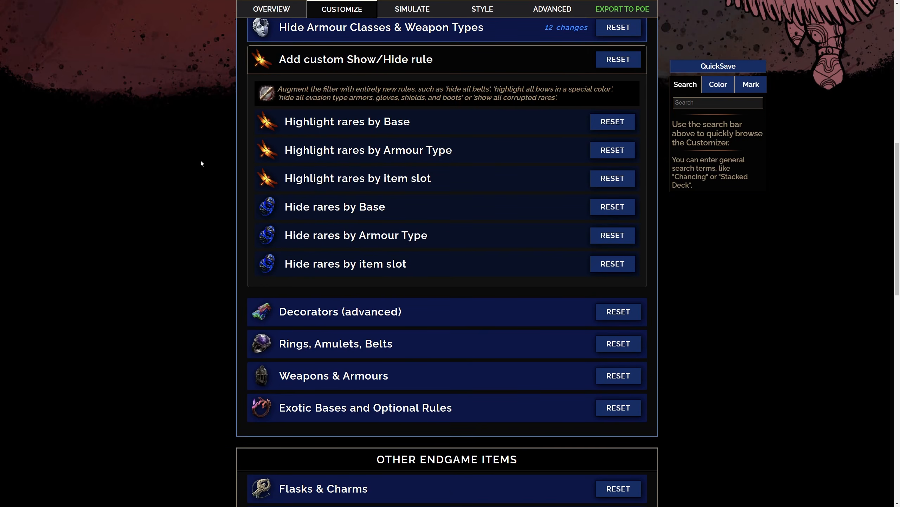
click(330, 179)
click(357, 180)
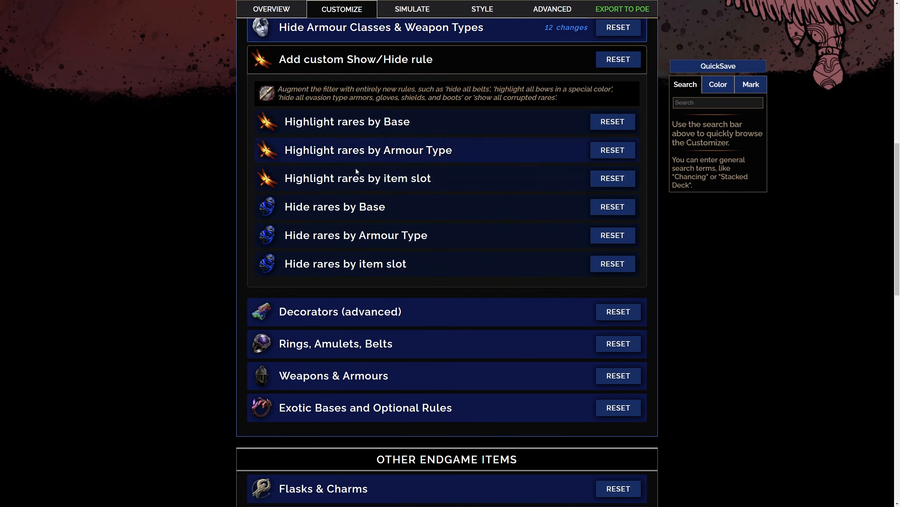
scroll(353, 213, down, 2)
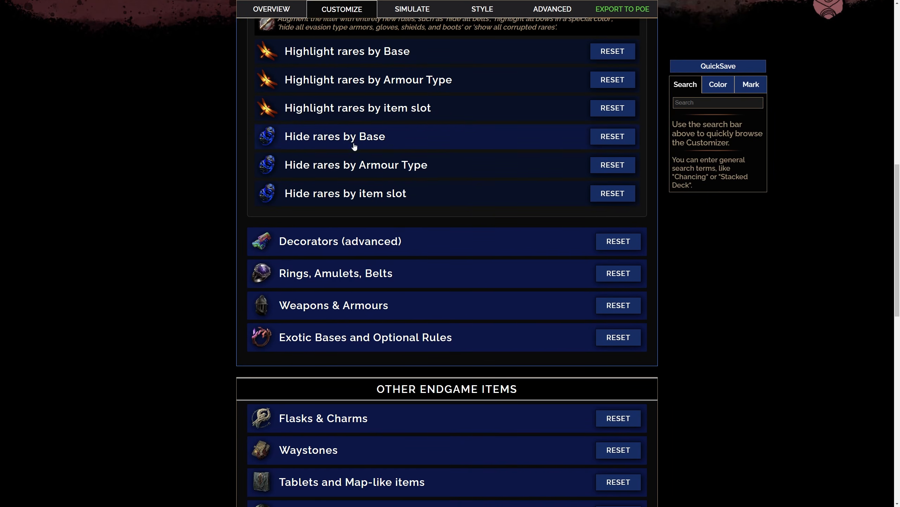
Add the Foci class to the unnamed custom rule under Hide rares by item slot
click(347, 196)
click(387, 248)
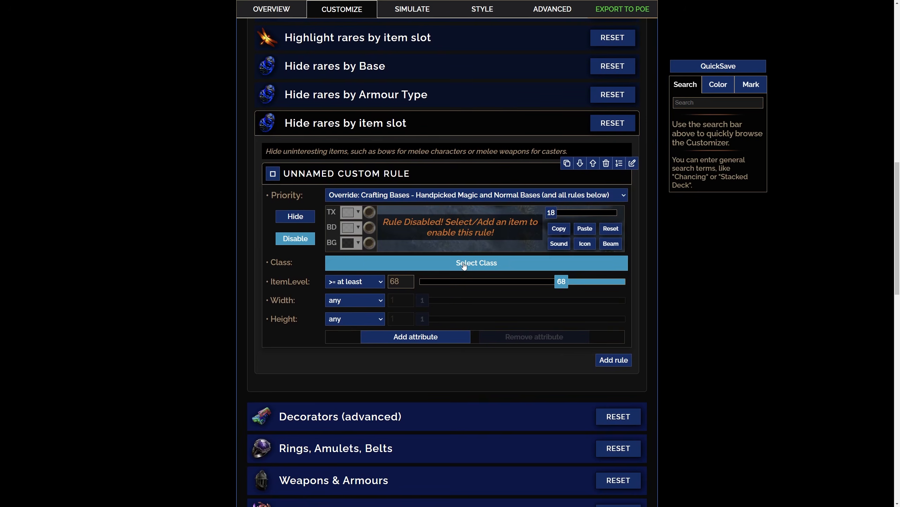
click(464, 264)
scroll(580, 309, down, 3)
scroll(555, 235, up, 1)
scroll(520, 325, down, 1)
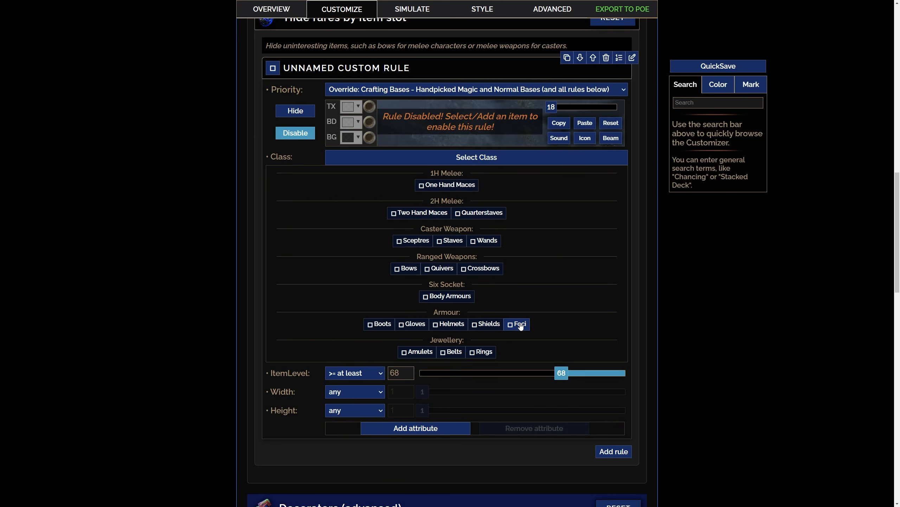
click(520, 324)
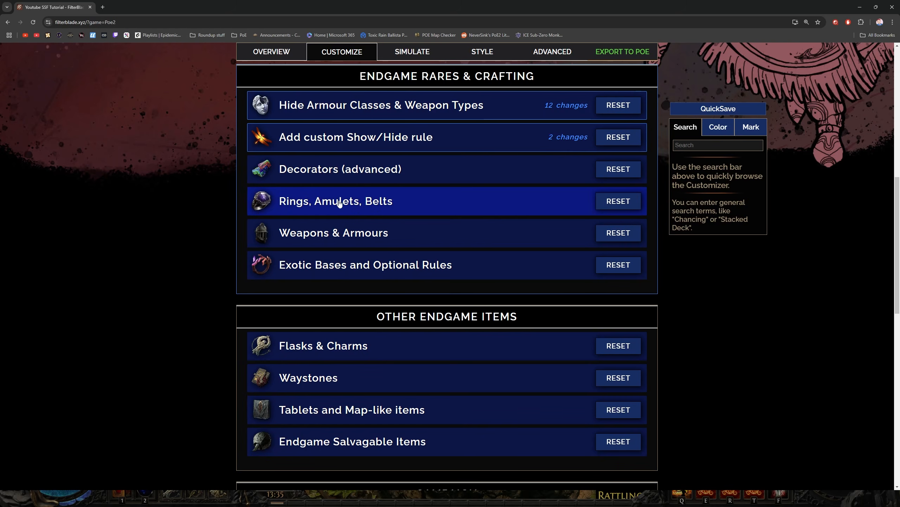
Move the Stellar Amulet and Lunar Amulet to Tier 1 in the Rings, Amulets, Belts tiering
click(340, 201)
scroll(187, 233, down, 5)
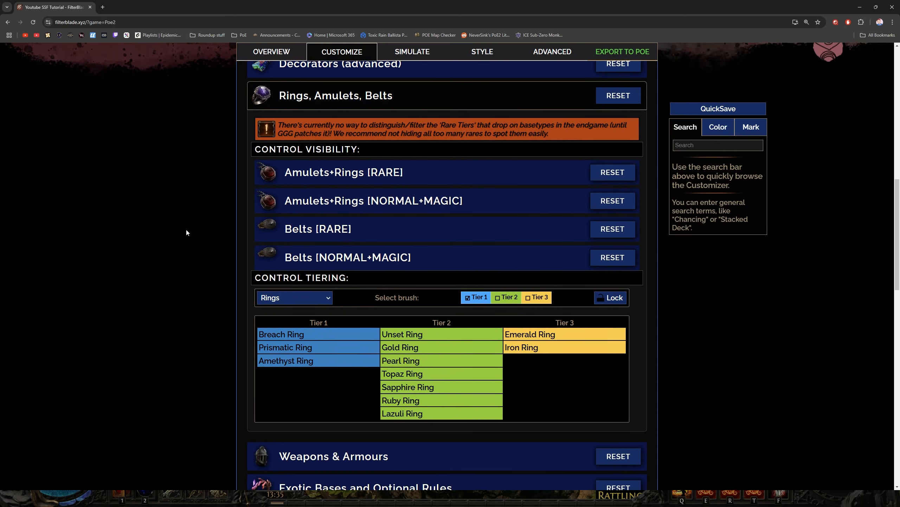
click(280, 229)
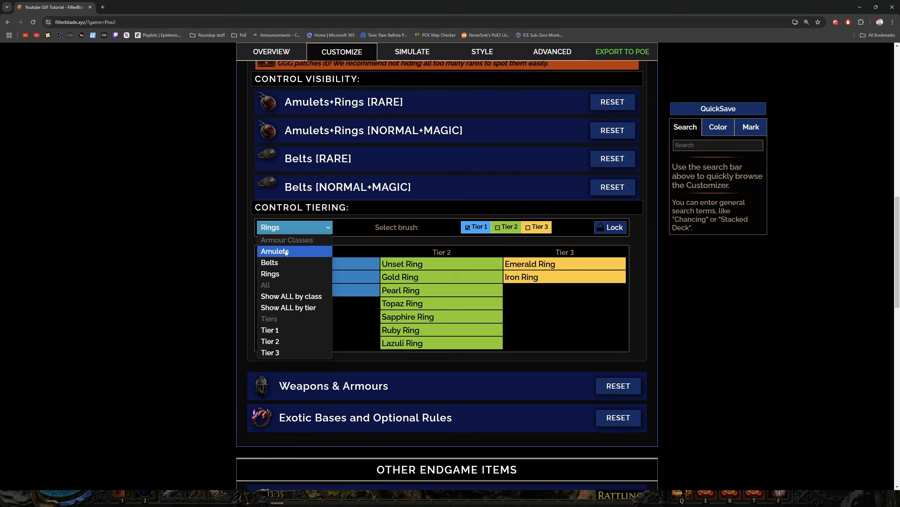
click(285, 250)
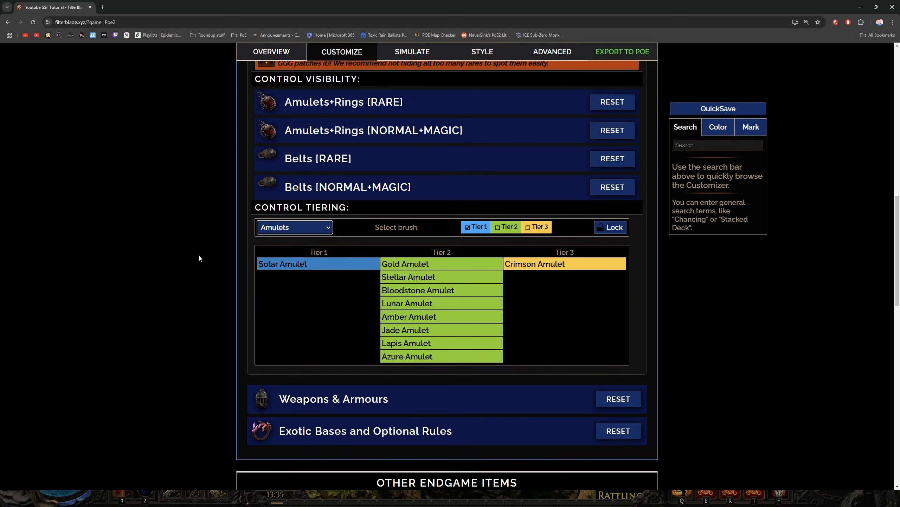
click(484, 228)
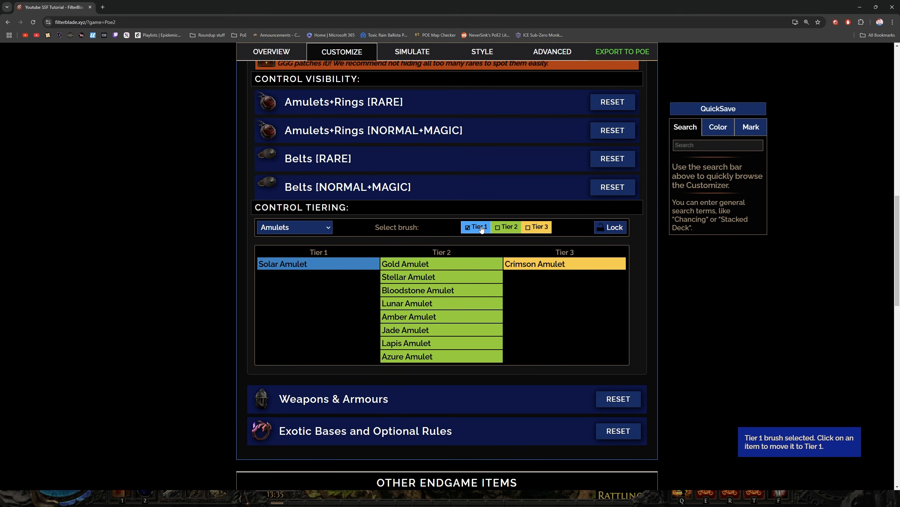
click(419, 280)
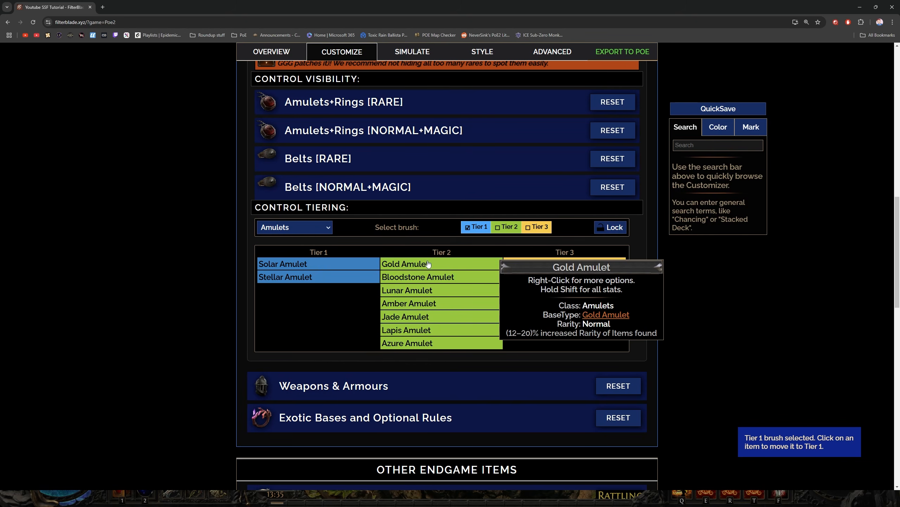
click(423, 290)
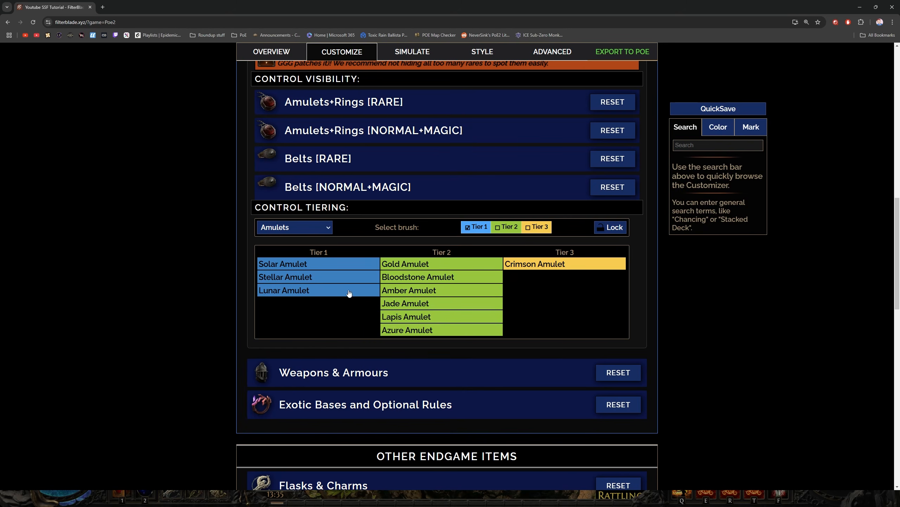
Review the tier lists for Belts and Rings and select the Tier 3 brush for the rings
click(298, 227)
click(290, 260)
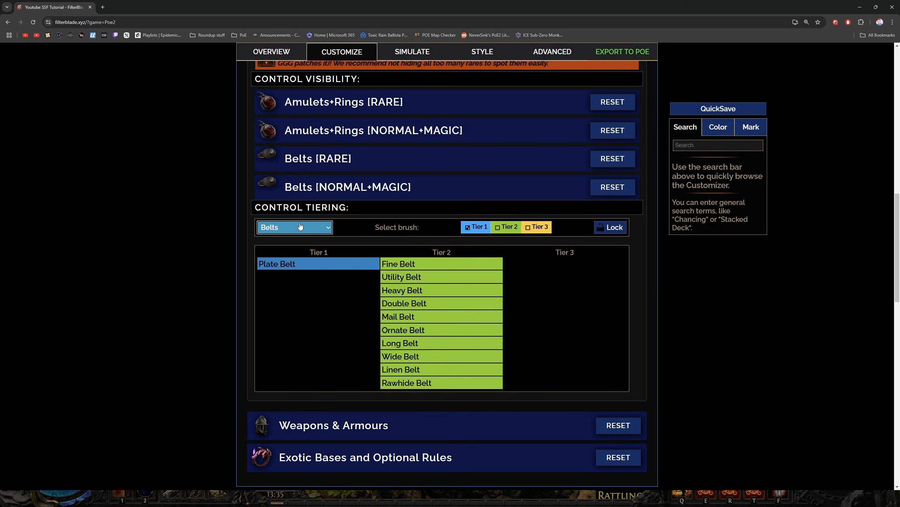
click(285, 227)
click(282, 275)
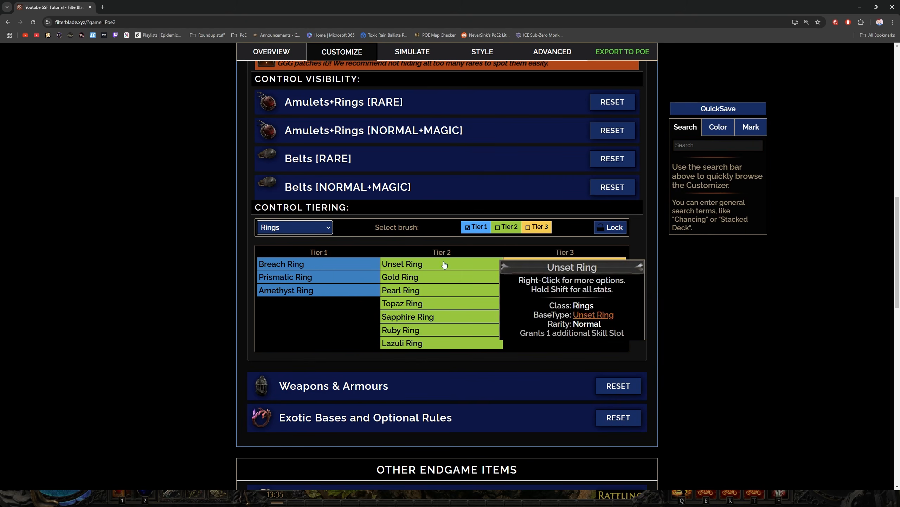
click(539, 228)
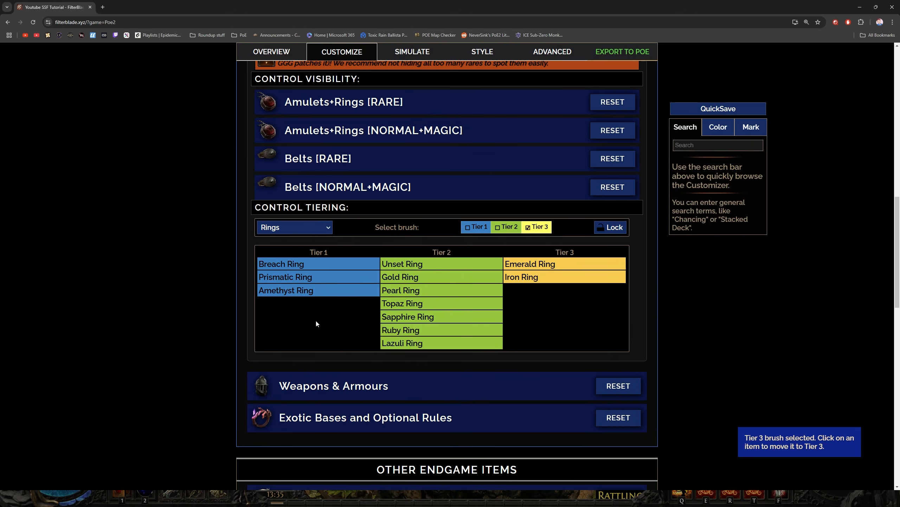
Move the Amethyst Ring to Tier 3 and the Sapphire, Topaz and Ruby Rings to Tier 1, and list the Tier 1 jewellery
click(290, 291)
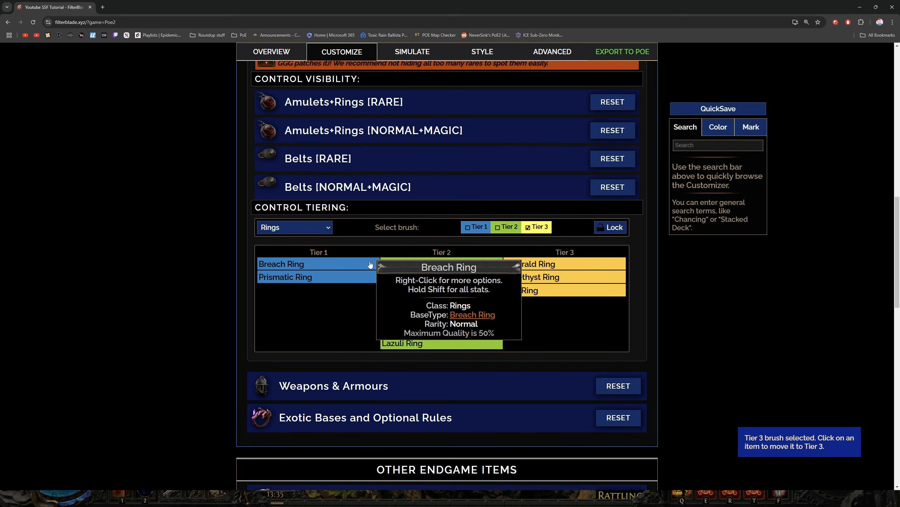
click(467, 228)
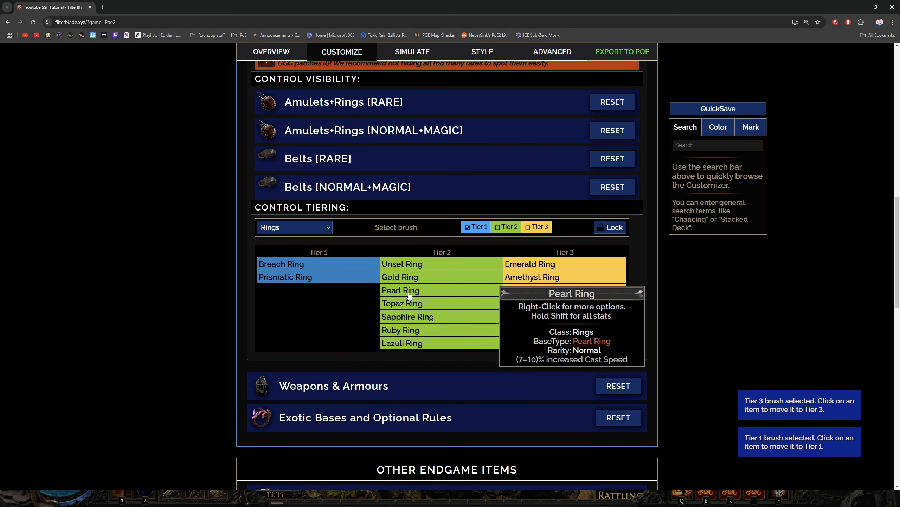
click(411, 316)
click(411, 304)
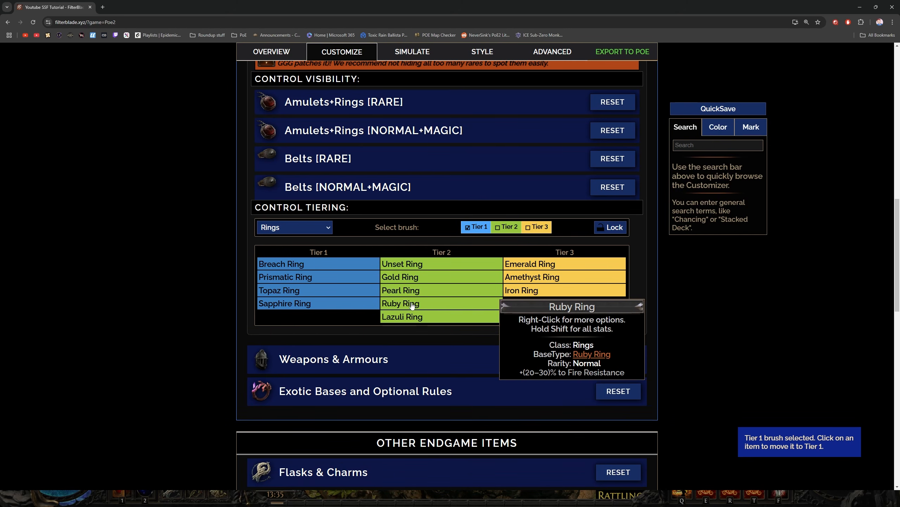
click(412, 304)
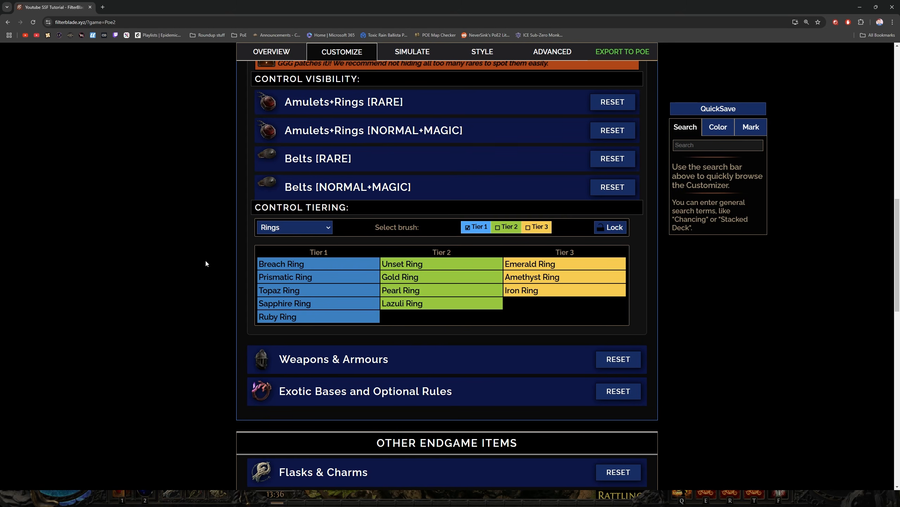
click(285, 230)
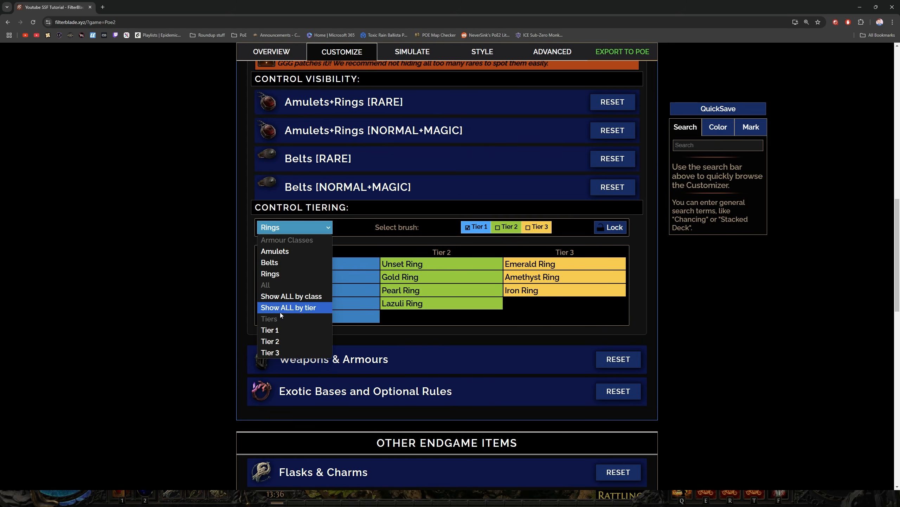
click(284, 330)
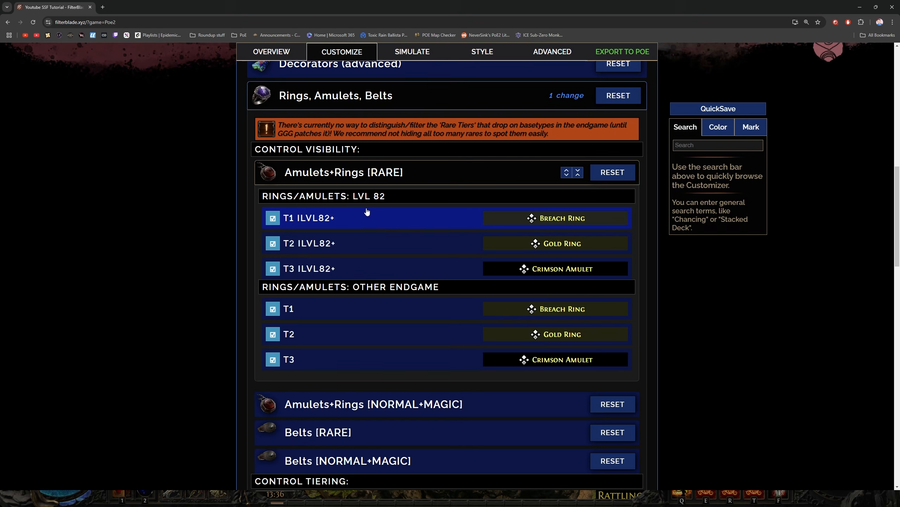
Hide the T2 and T3 rules of Amulets+Rings [RARE], for both item level 82+ and other endgame
click(273, 243)
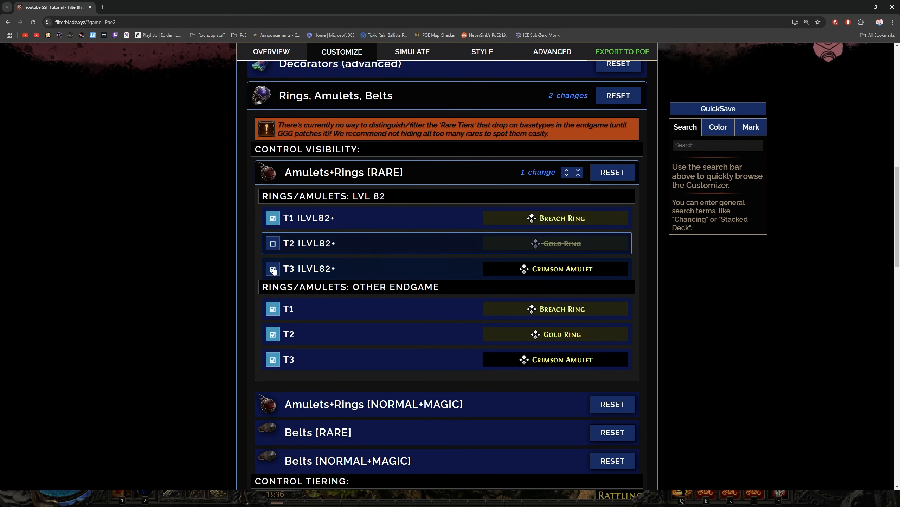
click(273, 269)
click(273, 333)
click(273, 359)
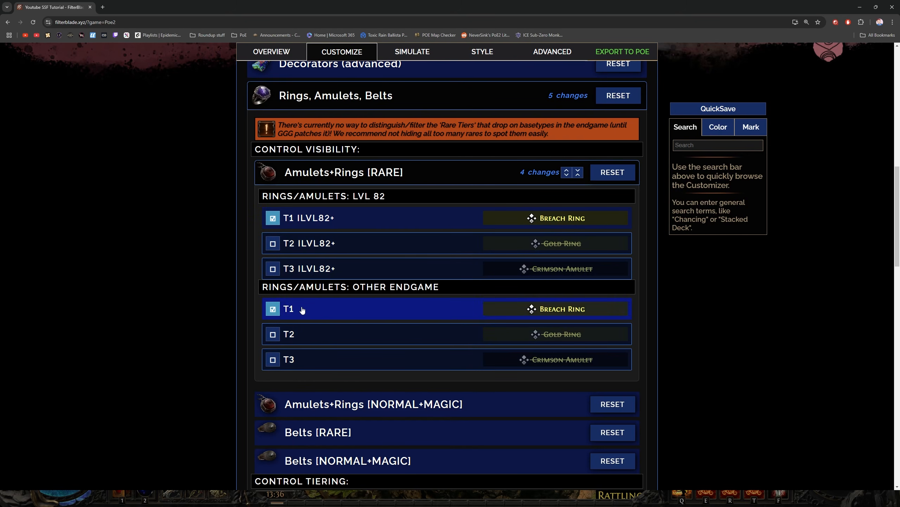
click(347, 174)
Hide the T2 and T3 rules of Amulets+Rings [NORMAL+MAGIC], for both item level 82+ and other endgame
click(340, 201)
click(289, 271)
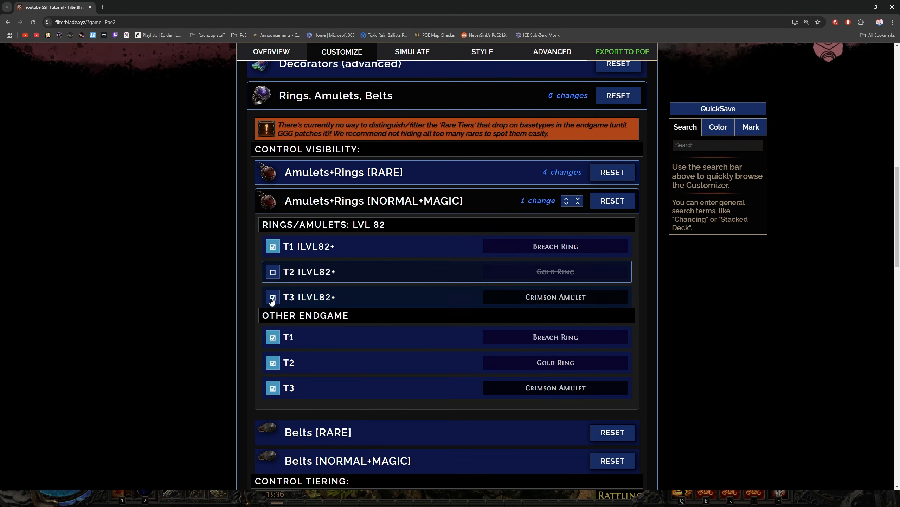
click(272, 297)
click(273, 362)
click(273, 388)
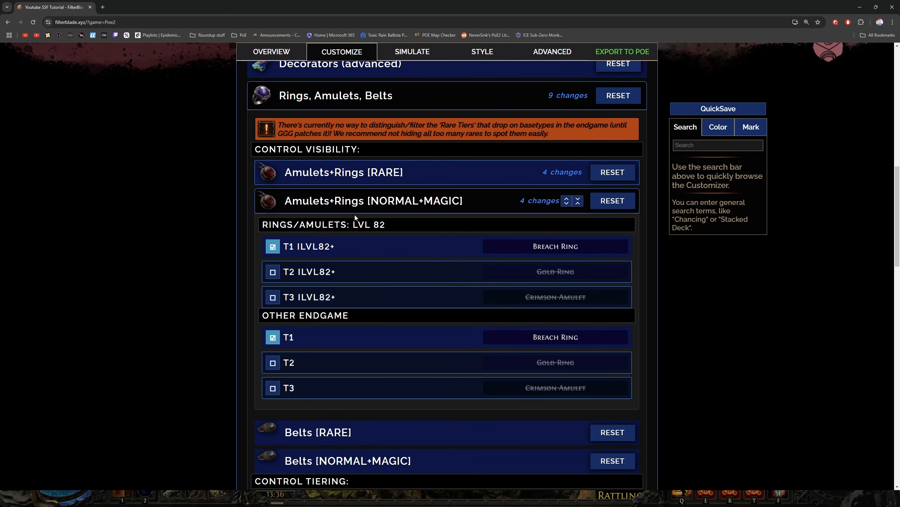
click(382, 201)
Review the visibility rules of Belts [RARE] and Belts [NORMAL+MAGIC]
click(385, 231)
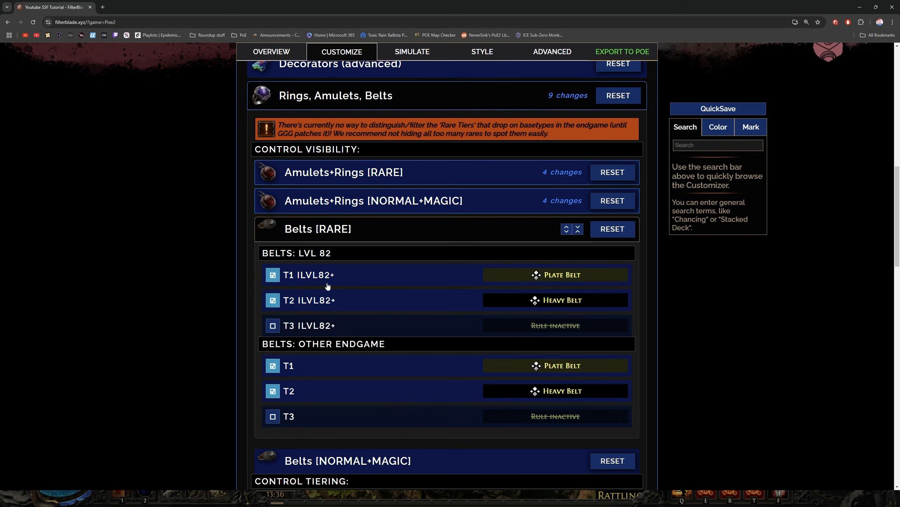
click(385, 229)
click(377, 261)
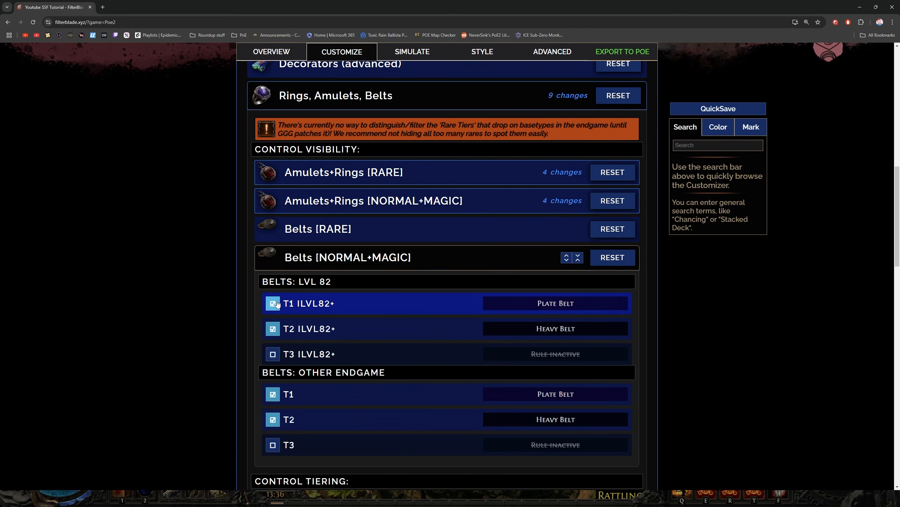
click(380, 257)
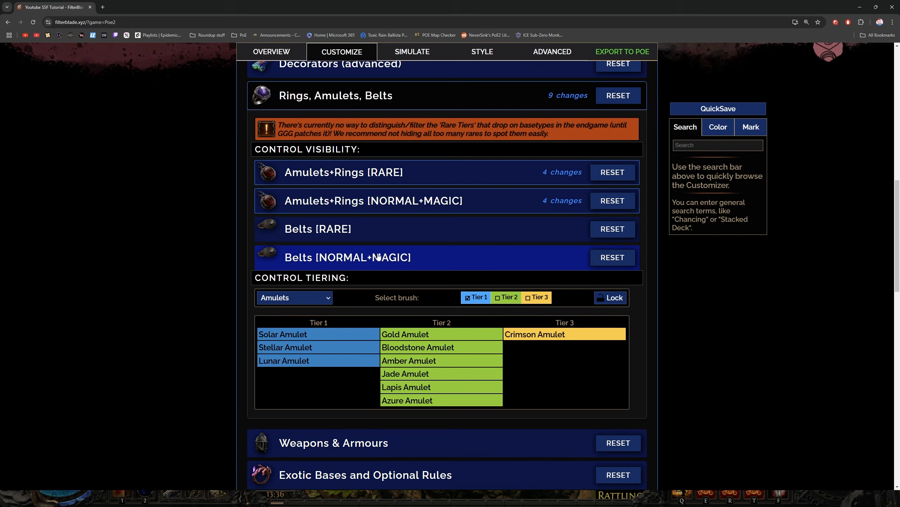
Save the filter, switch to Path of Exile 2 and reload the Youtube SSF Tutorial item filter in the game options
click(737, 110)
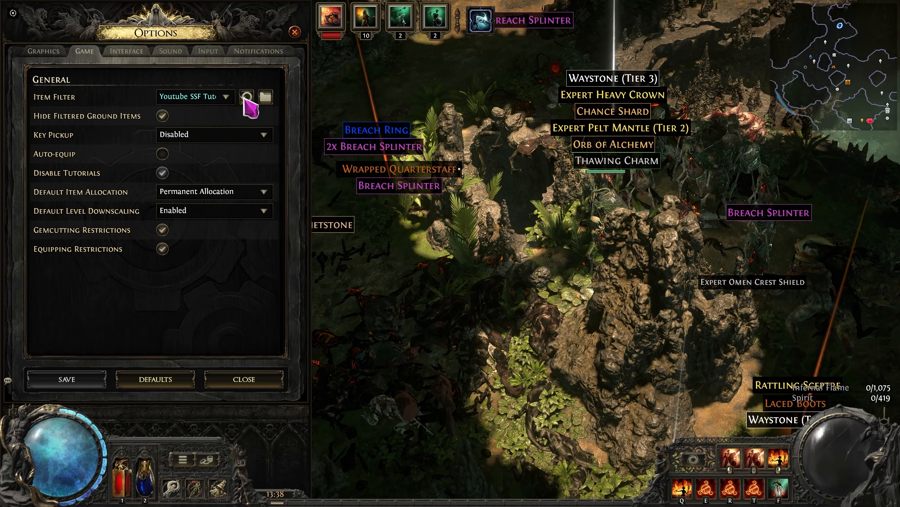
mouse_move(256, 209)
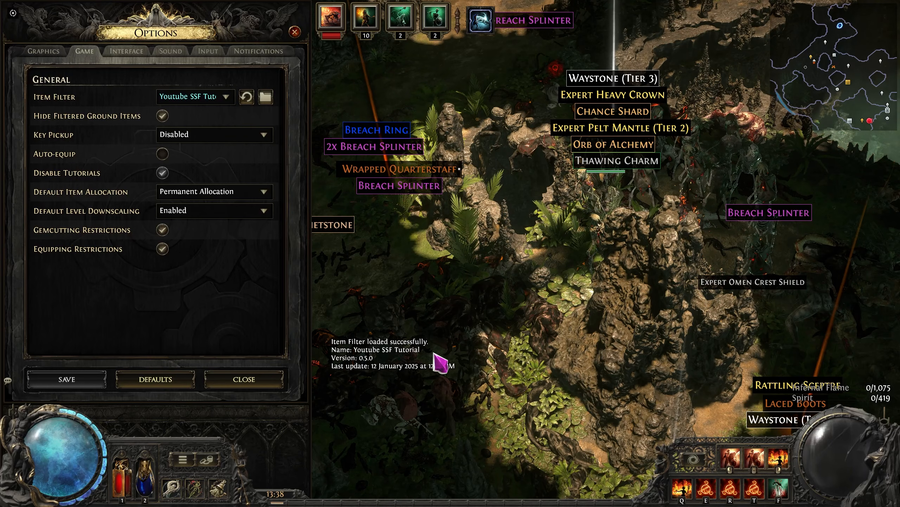
click(244, 379)
Walk the character around the dropped loot to check how the reloaded filter displays it
key(s)
key(d)
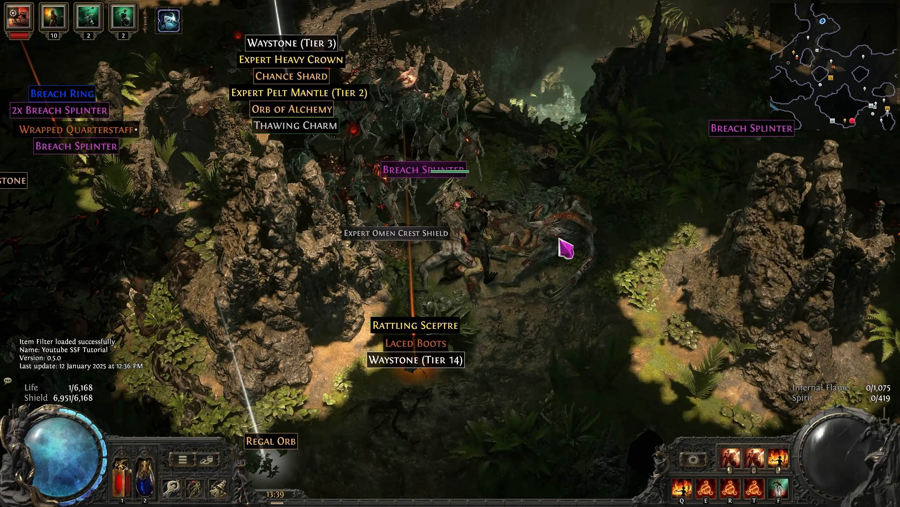
key(s)
key(d)
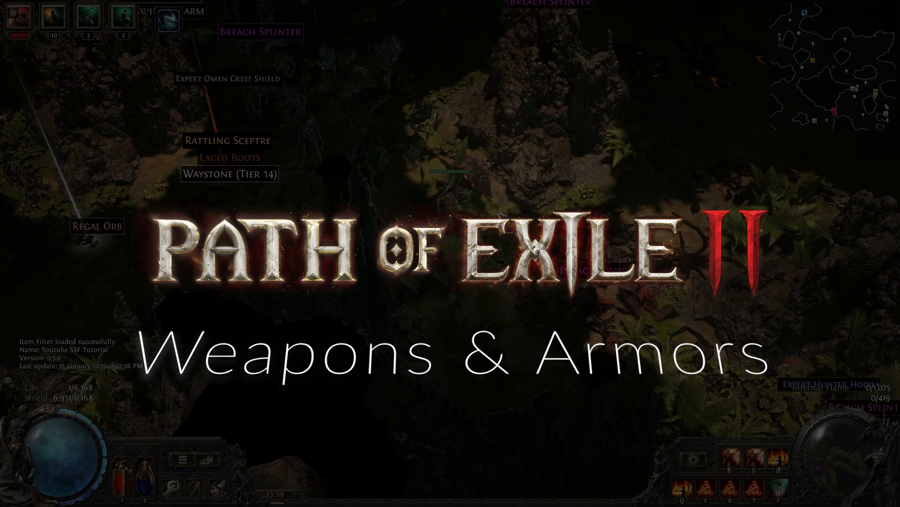
key(a)
key(a)
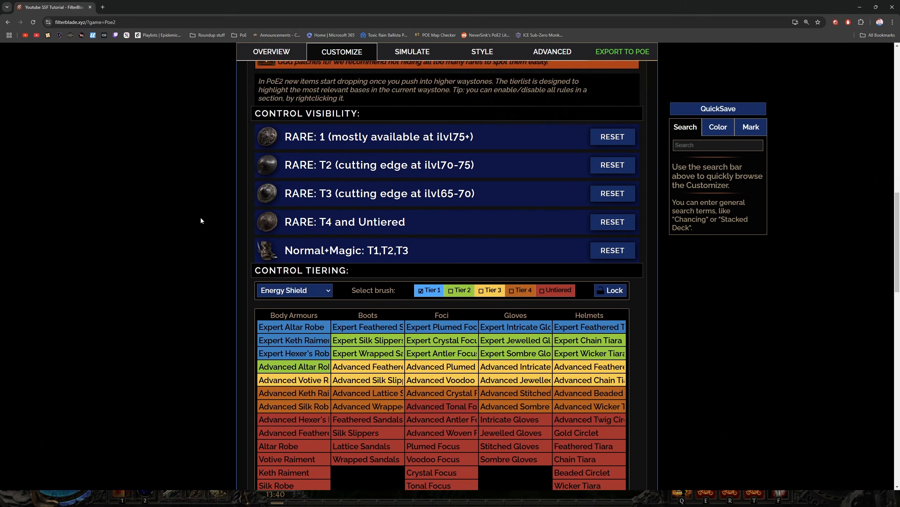
In the Weapons & Armours tiering, show Body Armours and move the Expert Sacrificial Mantle and Expert Pelt Mantle to Tier 2
scroll(201, 215, down, 3)
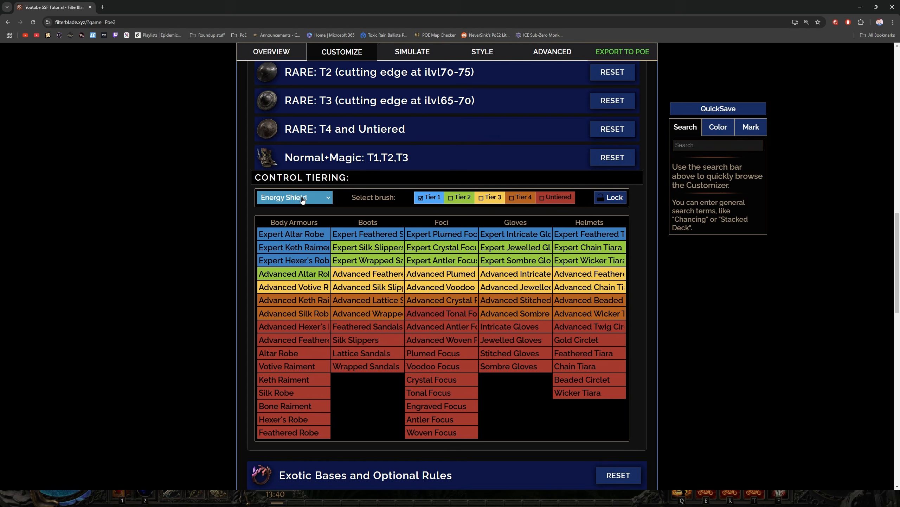
click(294, 197)
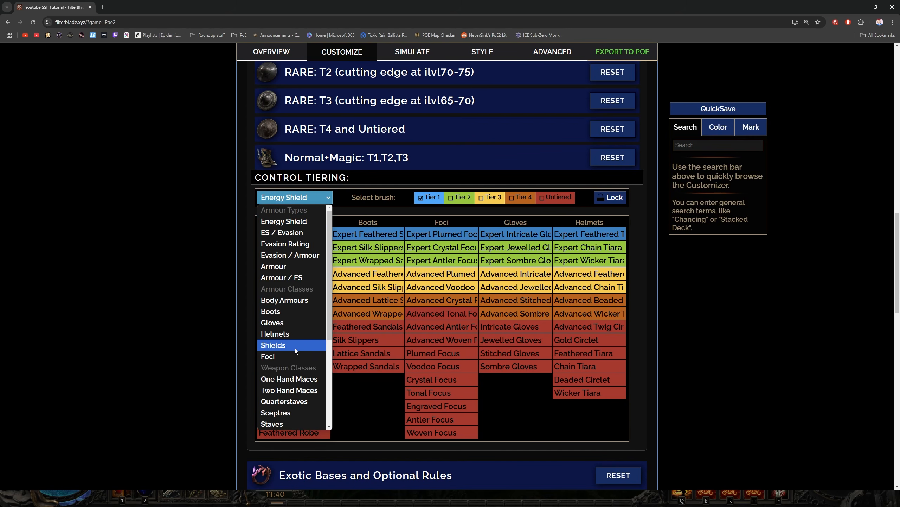
scroll(303, 307, down, 4)
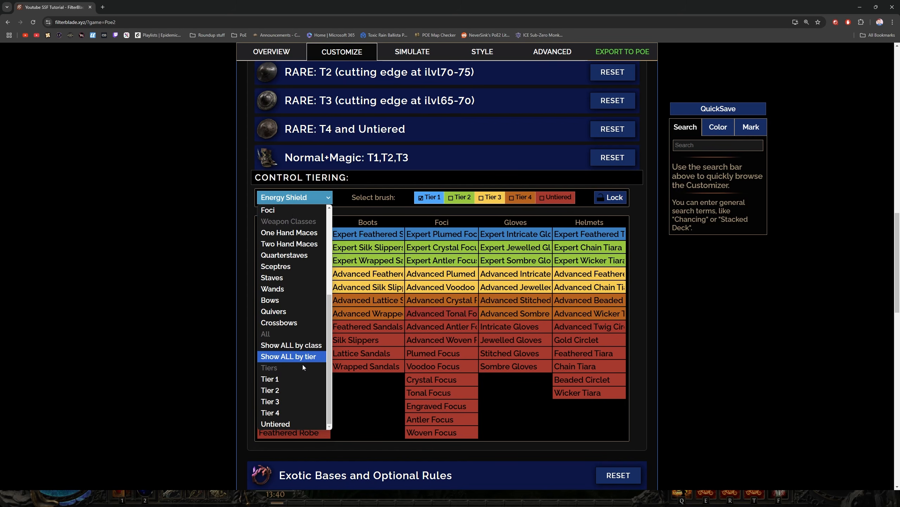
scroll(300, 307, up, 4)
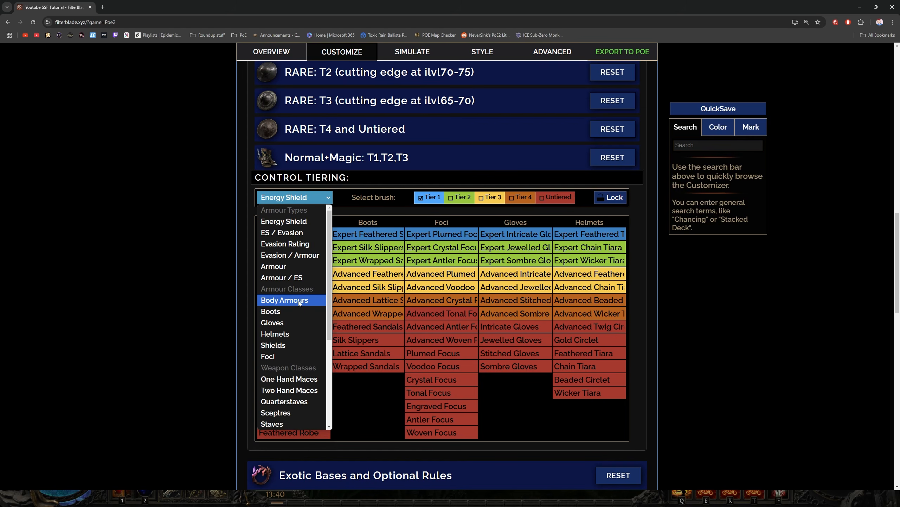
click(299, 302)
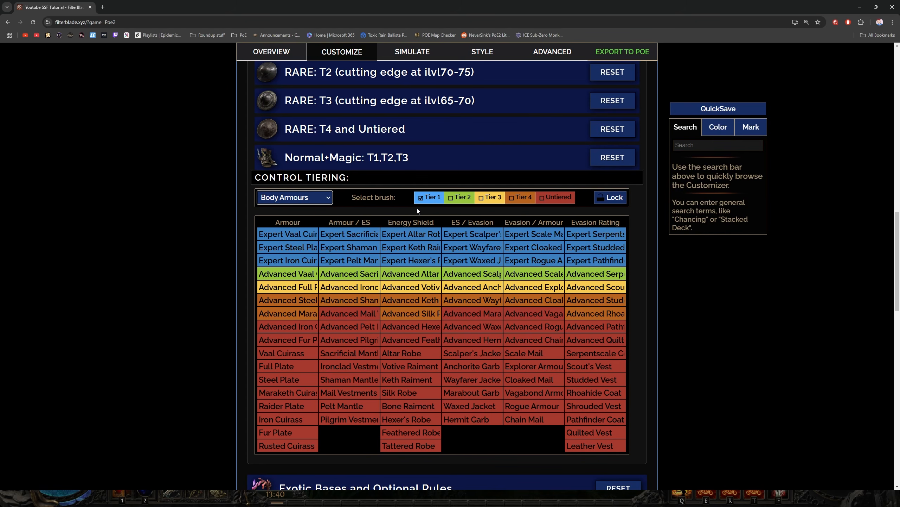
click(464, 199)
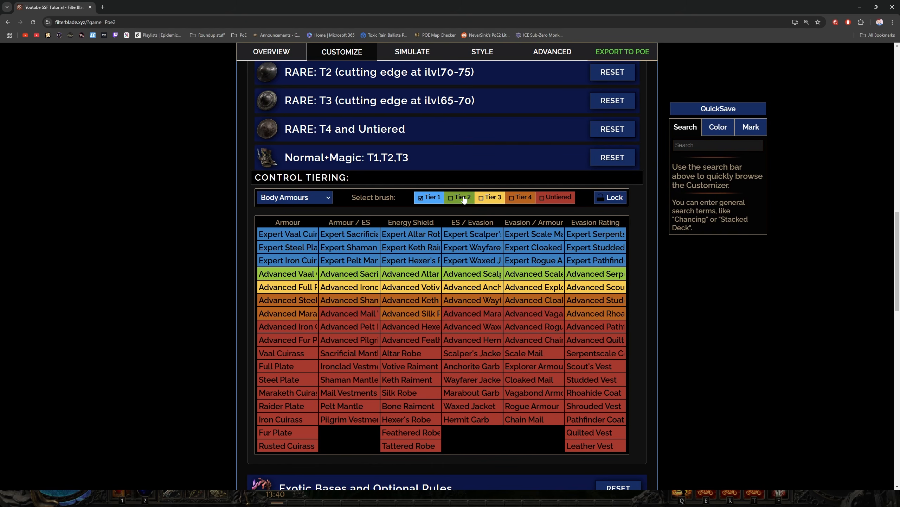
click(352, 236)
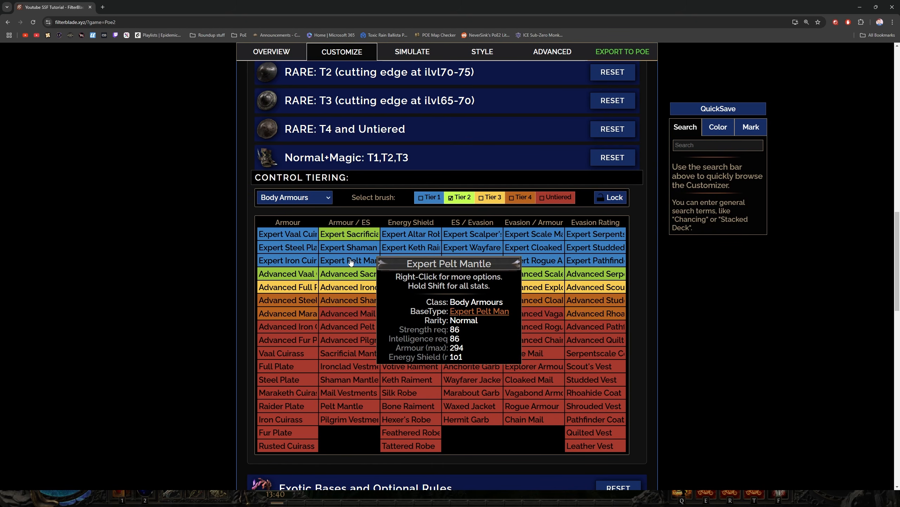
click(350, 262)
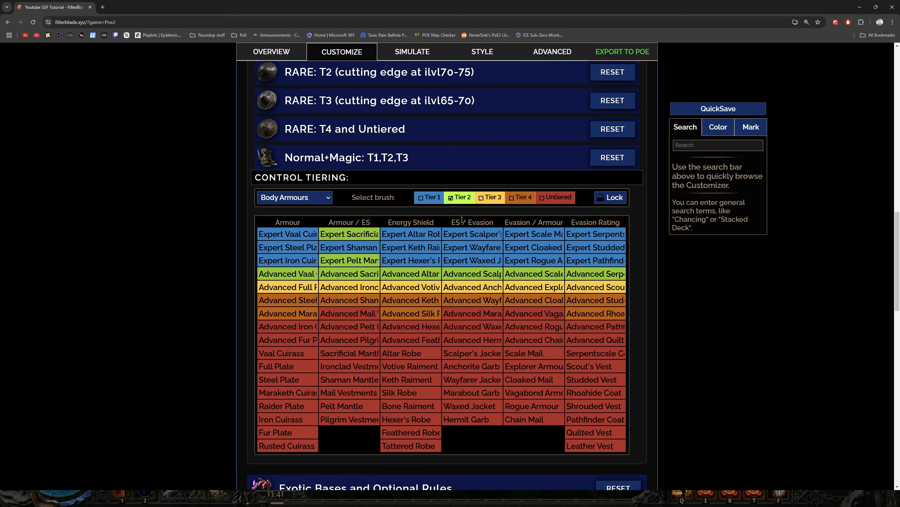
For Boots, move the Expert Pelt Leggings to Tier 2 and the Expert Silk Slippers and Expert Wrapped Sandals to Tier 1
click(302, 200)
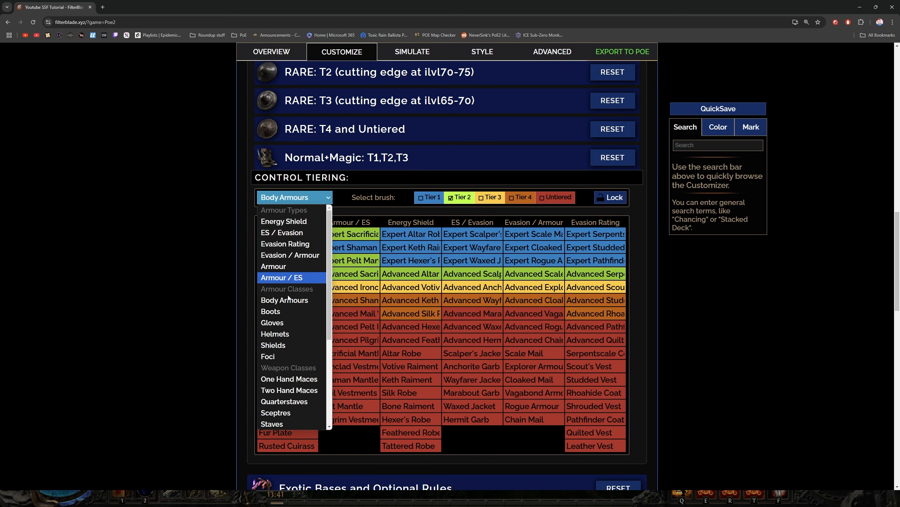
click(292, 313)
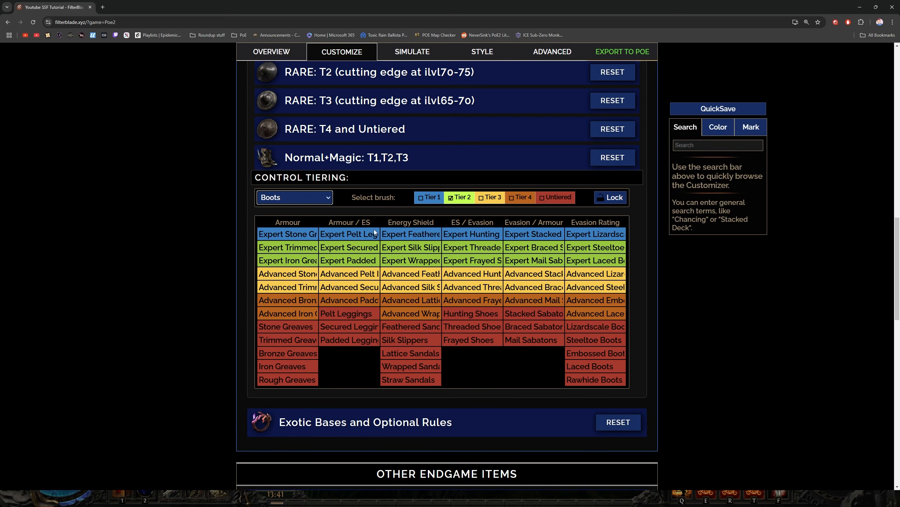
click(351, 236)
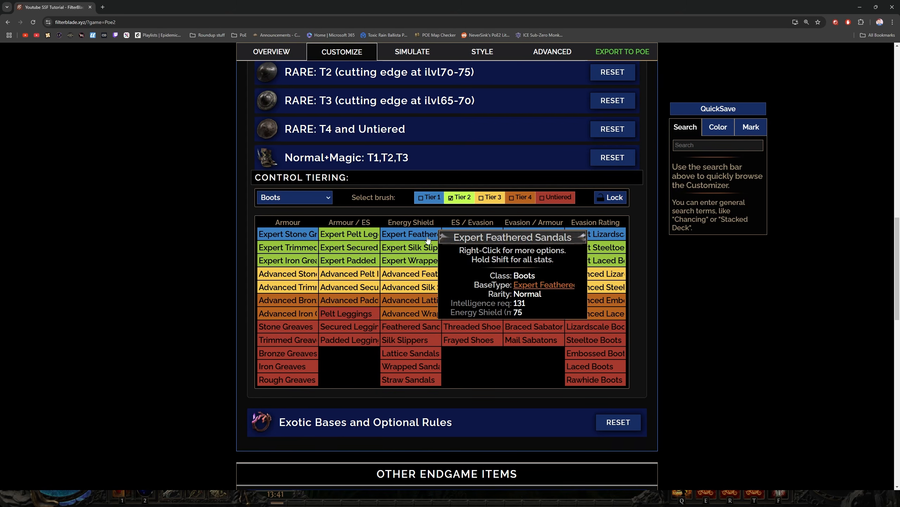
click(429, 197)
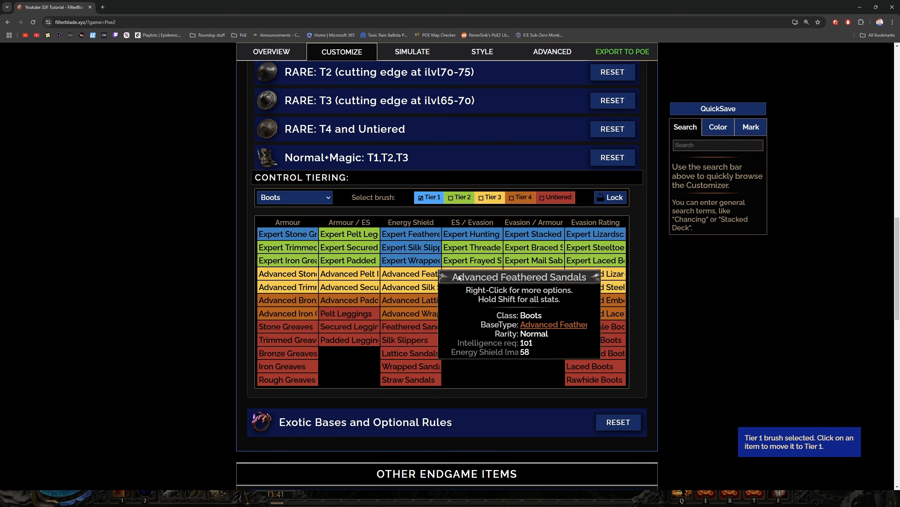
For Gloves, move the Expert Jewelled Gloves and Expert Sombre Gloves to Tier 1 and the Expert Goldcast Cuffs to Tier 2
click(301, 198)
click(280, 322)
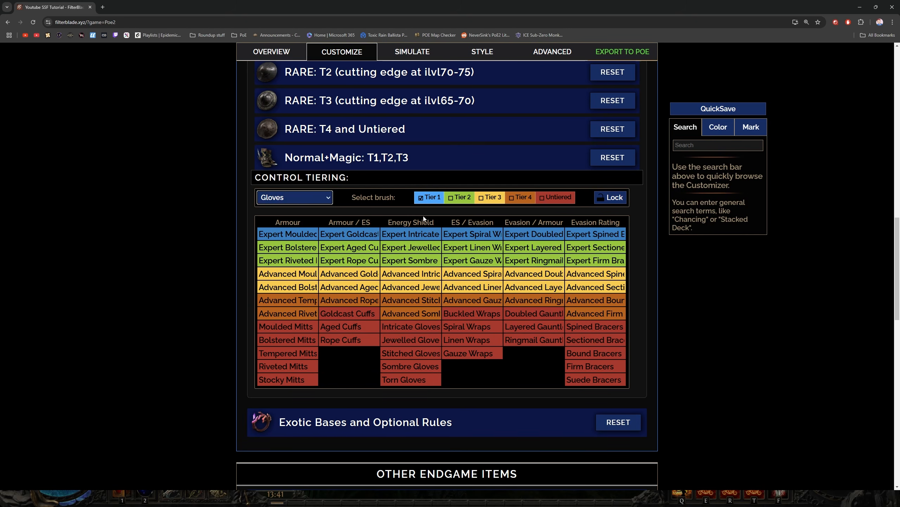
key(2)
click(354, 234)
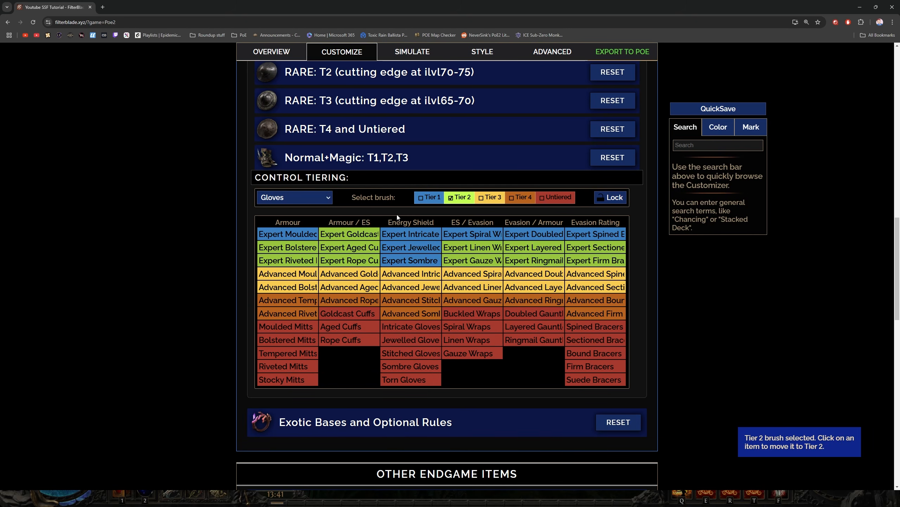
For Helmets, move the Expert Chain Tiara and Expert Wicker Tiara to Tier 1
click(291, 199)
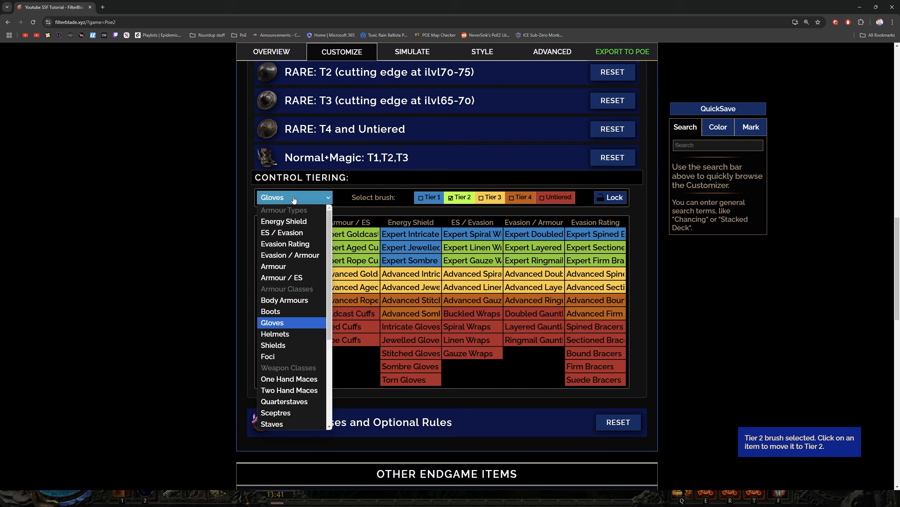
click(287, 329)
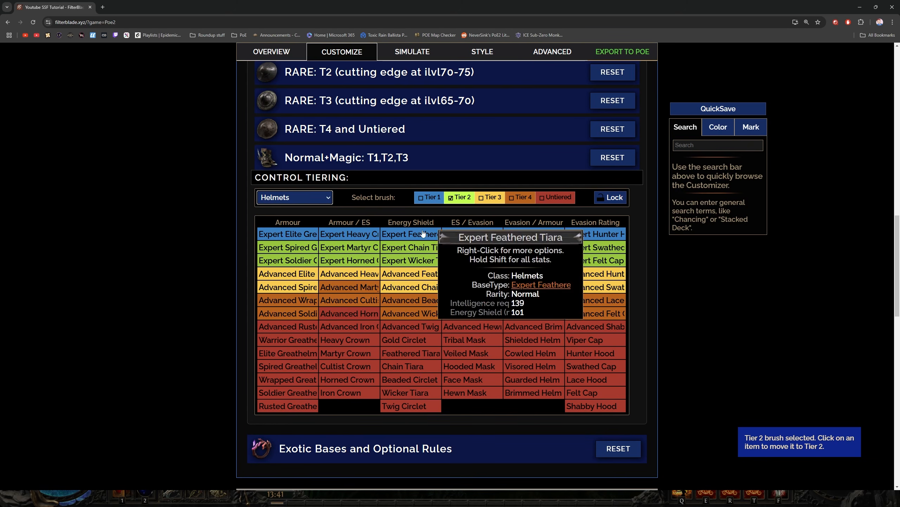
key(1)
click(408, 248)
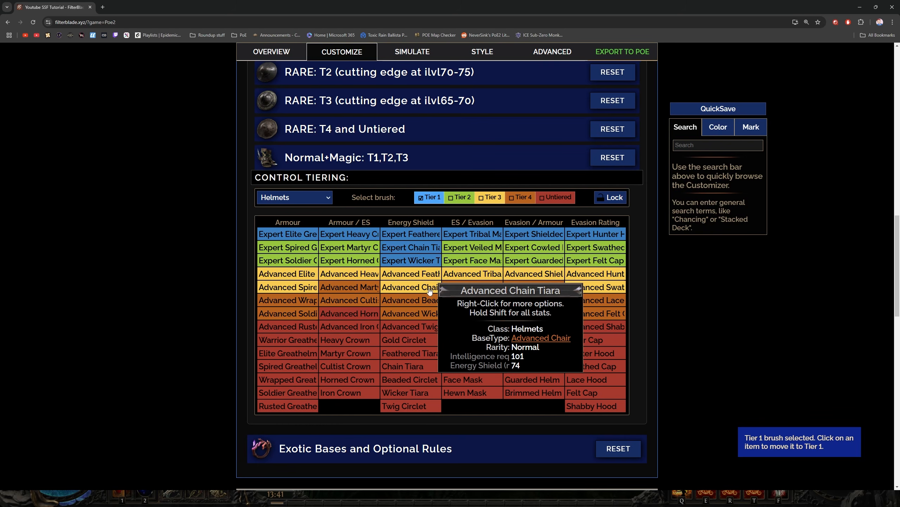
In the Weapons & Armours tiering, show Sceptres and move the Omen Sceptre to Tier 2
click(411, 261)
key(2)
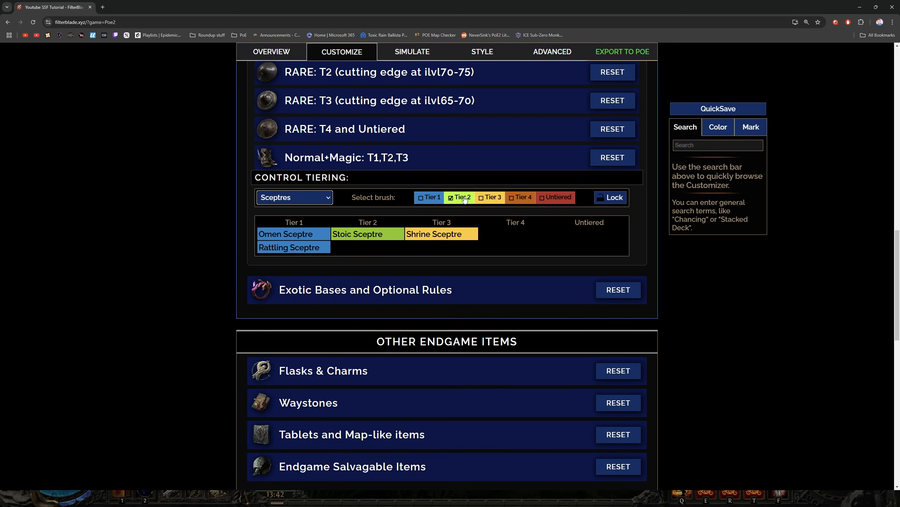
click(299, 234)
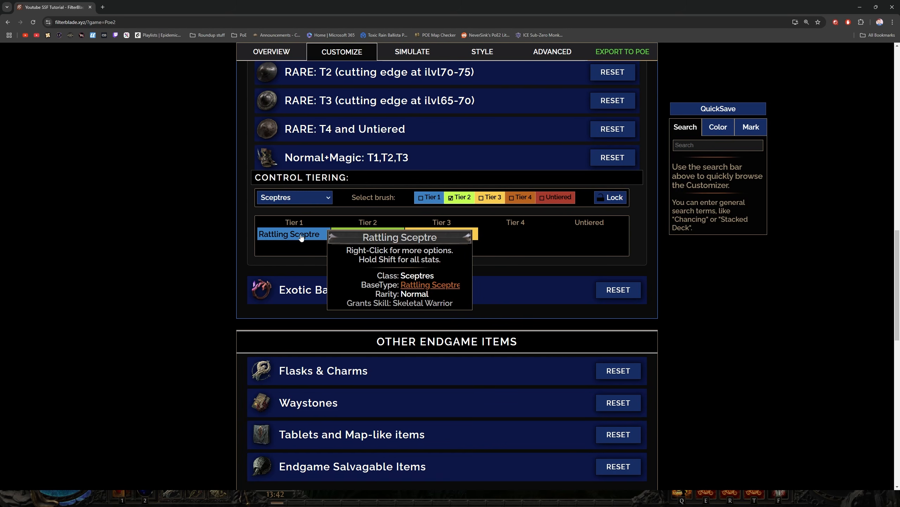
Disable all three RARE: T2 visibility rules: LVL82+, LVL75-81 and LVL65-74
scroll(343, 201, up, 5)
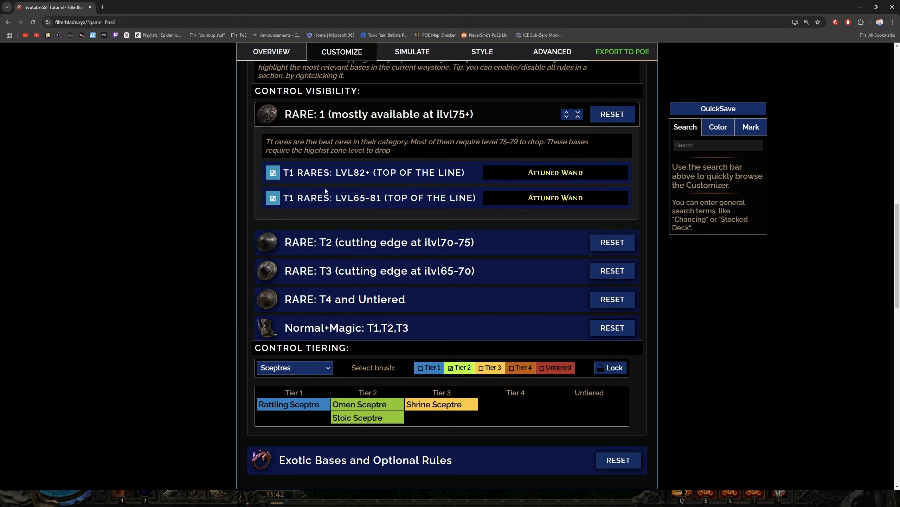
click(375, 173)
click(375, 173)
click(359, 237)
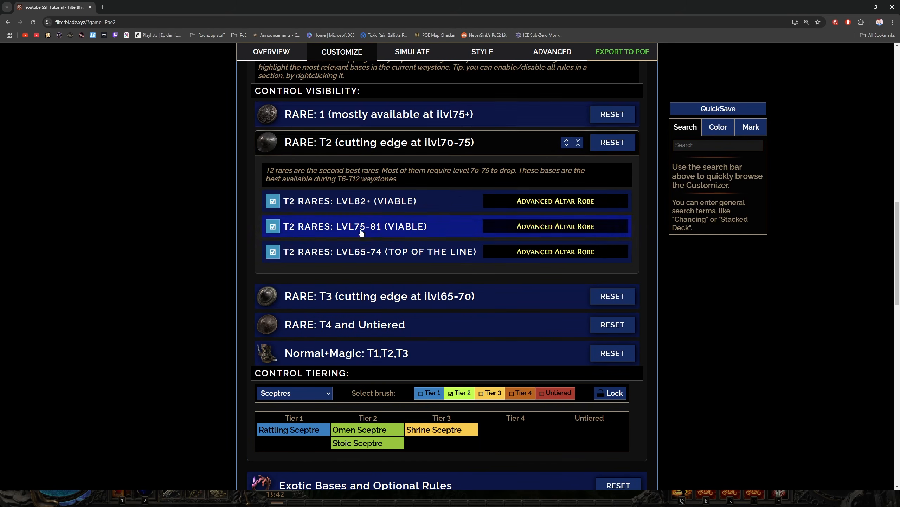
click(272, 203)
click(272, 227)
click(273, 253)
click(351, 148)
Disable all four RARE: T3 visibility rules: LVL82+, LVL75-81, LVL70-74 and LVL65-69
click(344, 171)
click(275, 232)
click(274, 256)
click(274, 282)
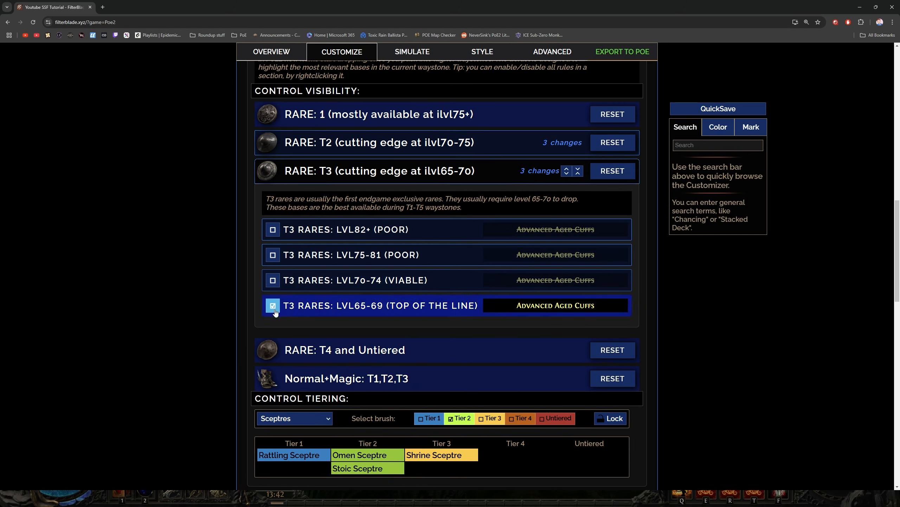
click(275, 310)
click(367, 172)
In RARE: T4 and Untiered, disable the LVL70-74 and LVL65-69 rules for both T4 and T5 rares
click(351, 201)
click(273, 283)
click(275, 308)
click(274, 379)
click(274, 404)
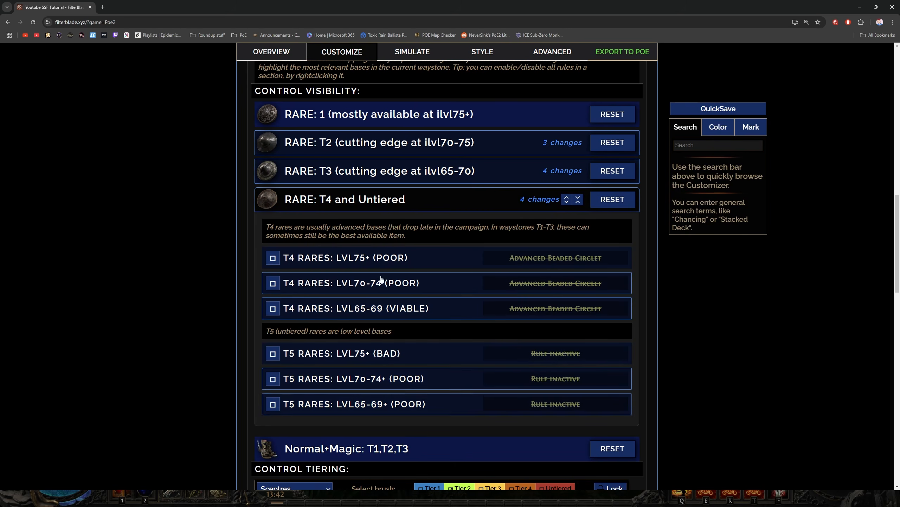
click(372, 201)
Disable the unwanted rules in the Normal+Magic: T1,T2,T3 section
click(362, 230)
scroll(342, 293, down, 1)
click(274, 278)
click(275, 380)
click(274, 408)
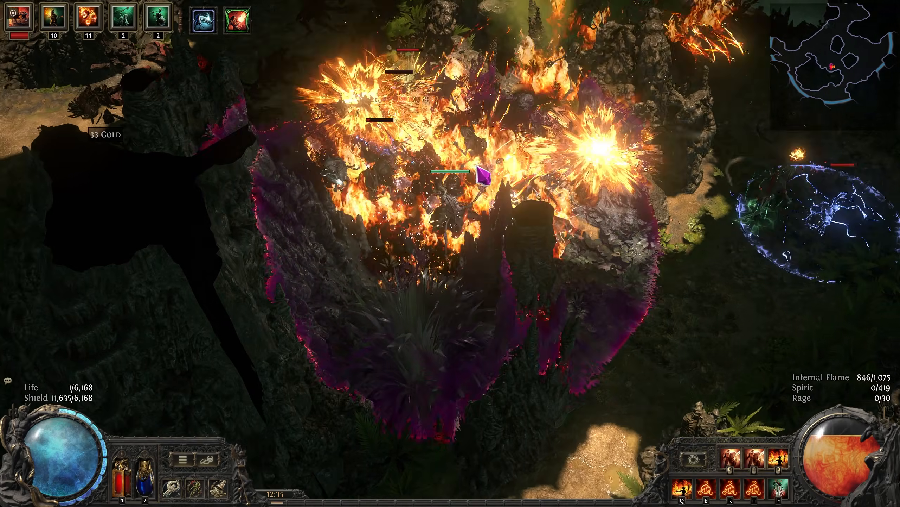
key(a)
key(s)
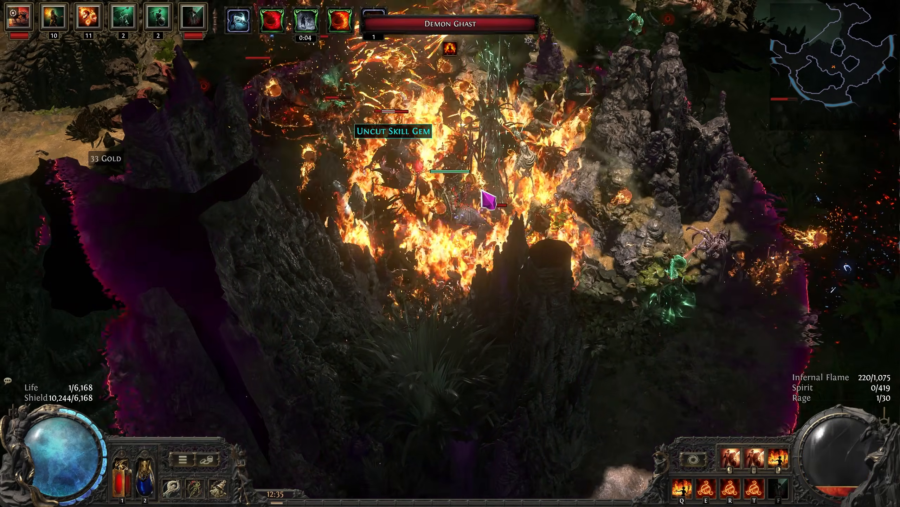
key(w)
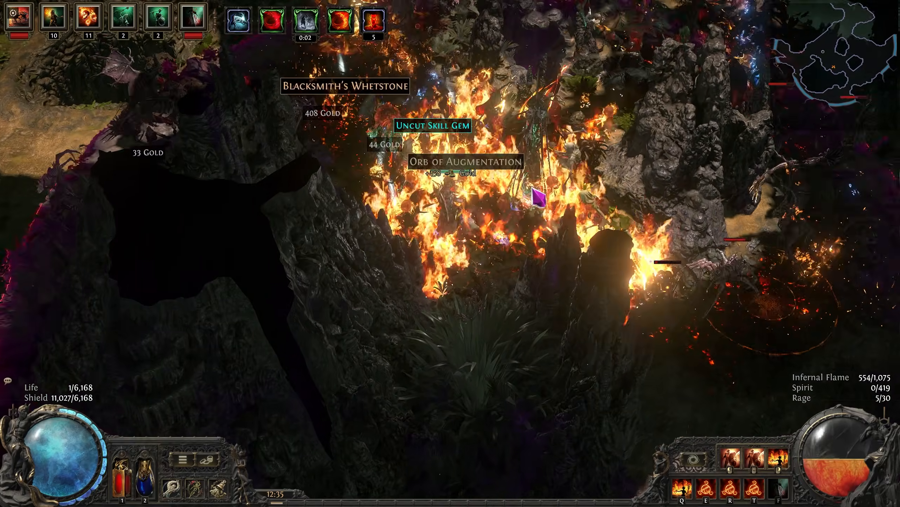
key(d)
key(s)
key(d)
key(s)
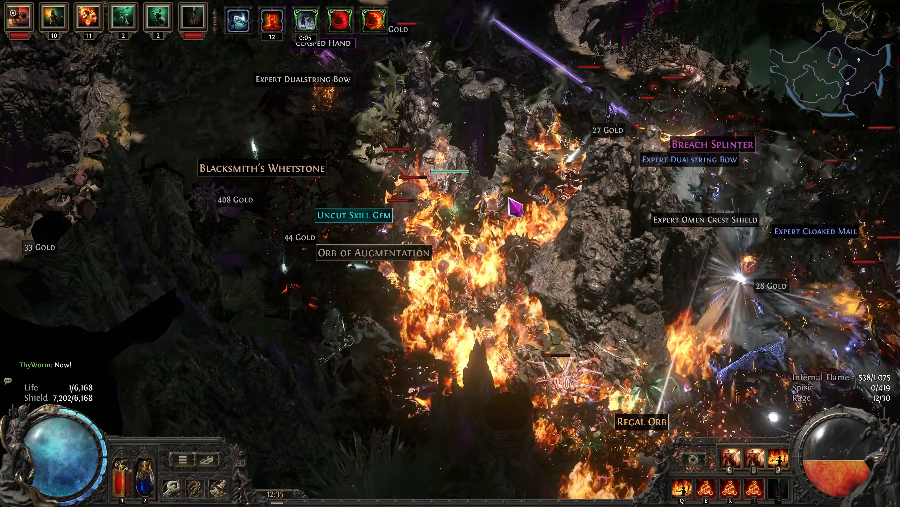
key(d)
key(w)
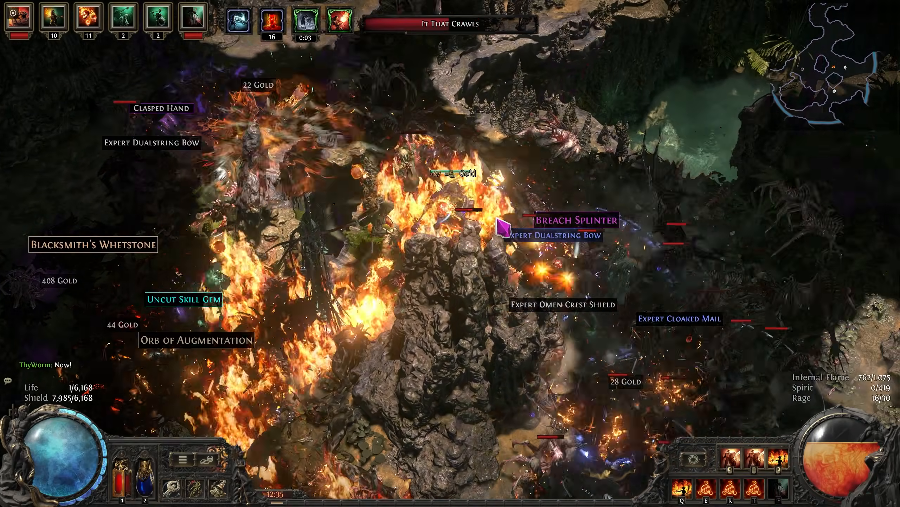
key(a)
key(w)
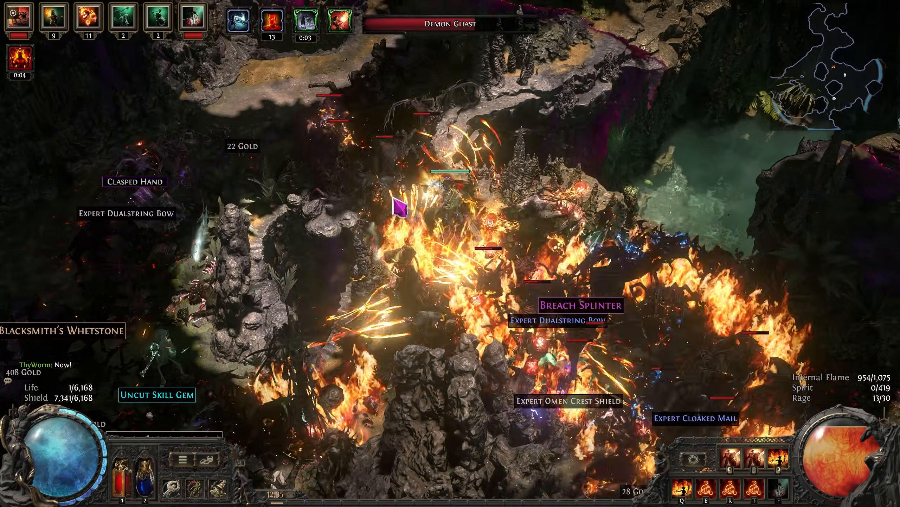
key(a)
key(s)
key(d)
key(w)
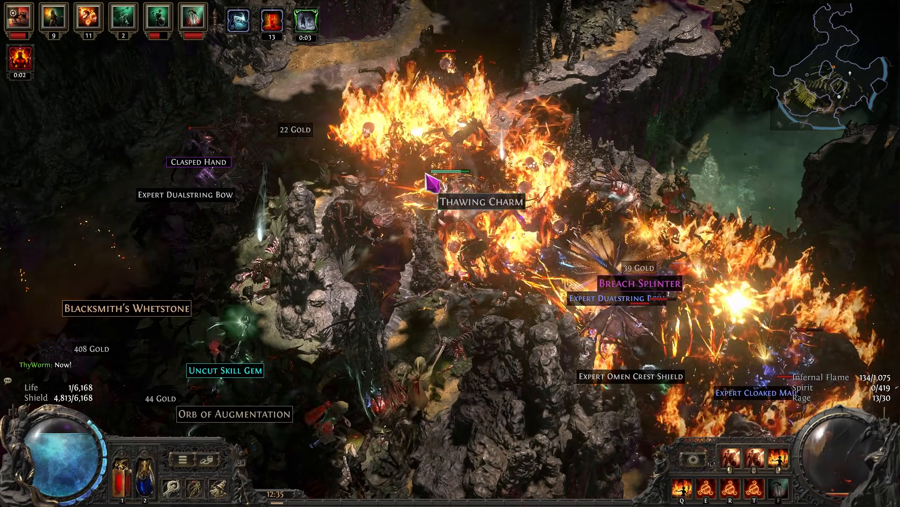
key(w)
key(a)
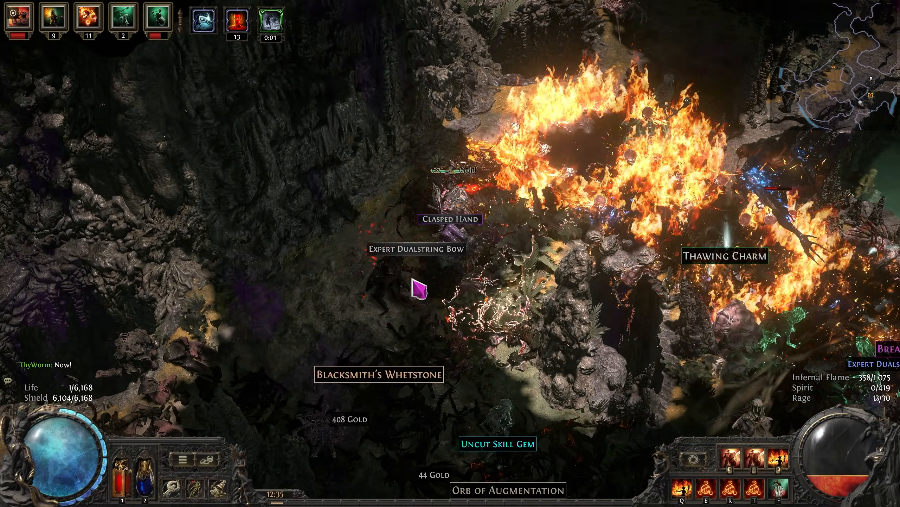
key(s)
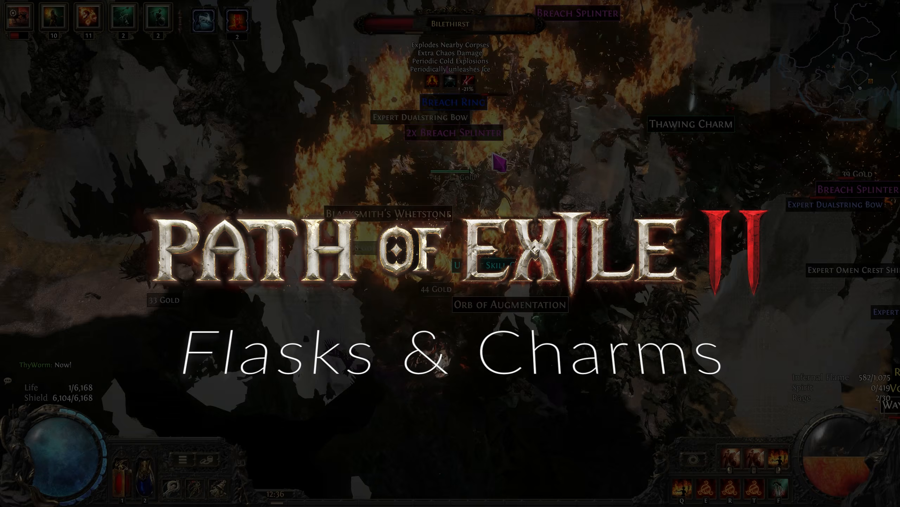
key(d)
key(w)
key(f)
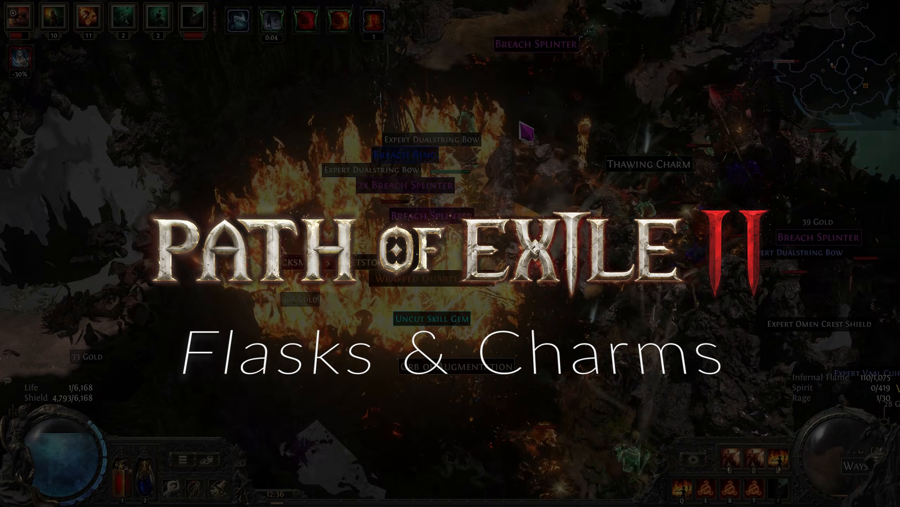
key(w)
key(d)
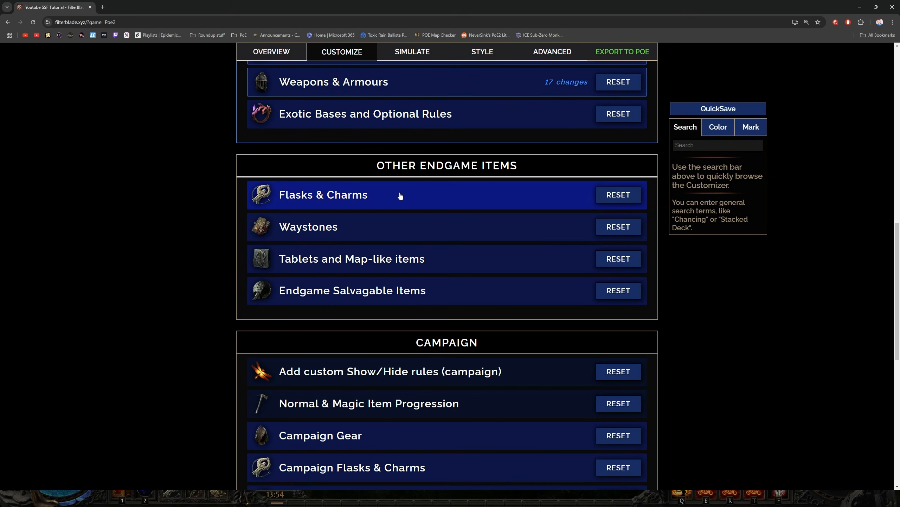
In the Flasks & Charms section, show the Flasks rules and disable Flasks: Any Quality
click(408, 195)
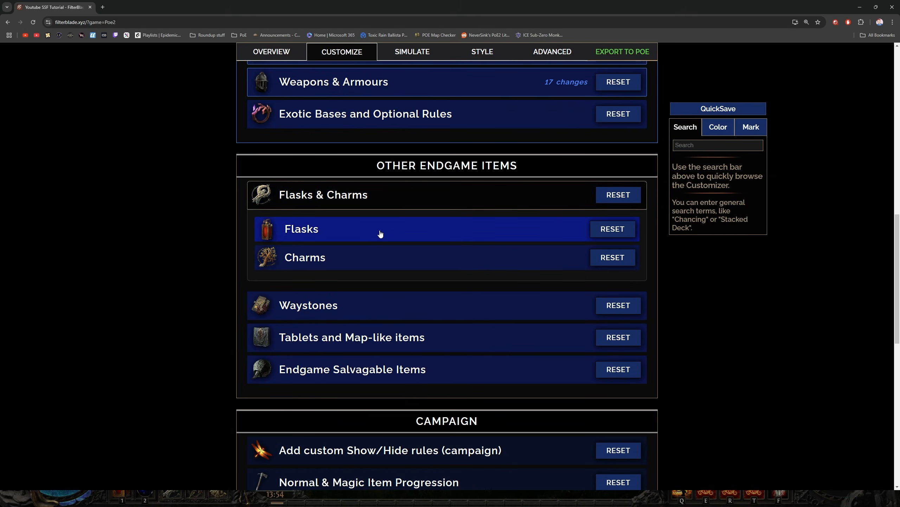
click(380, 234)
click(348, 311)
scroll(210, 280, down, 2)
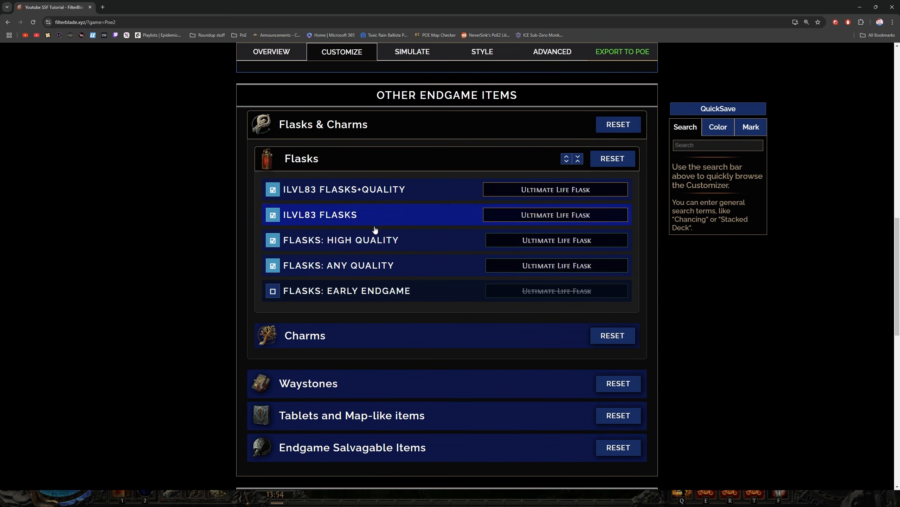
scroll(387, 198, down, 2)
click(376, 198)
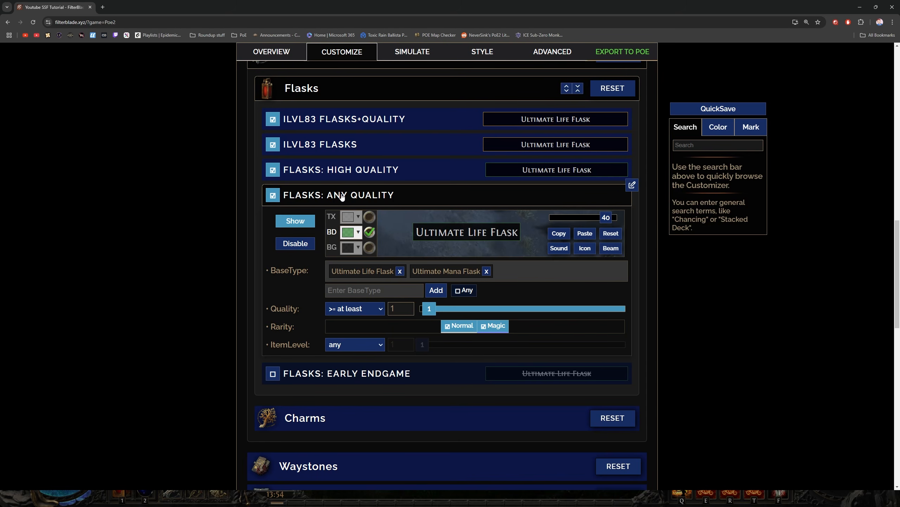
click(273, 195)
click(373, 198)
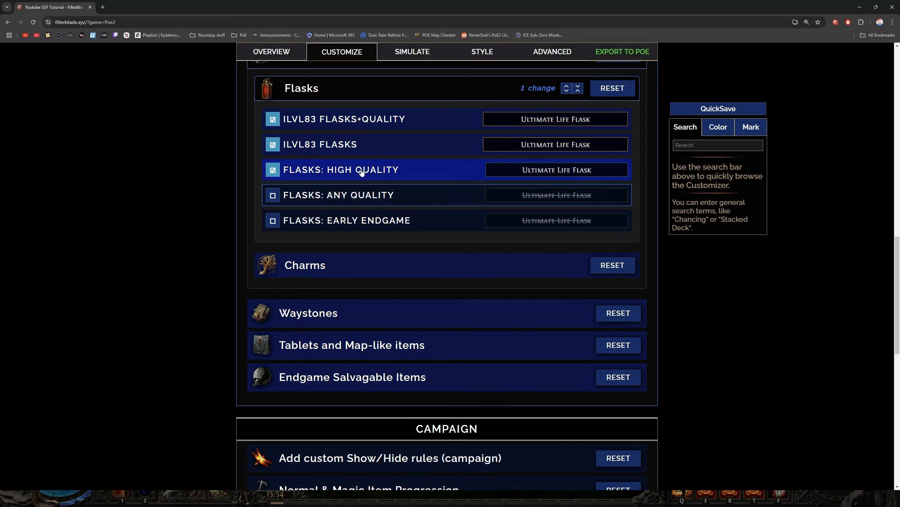
Disable the Flasks: High Quality and ILVL83 Flasks rules
click(366, 171)
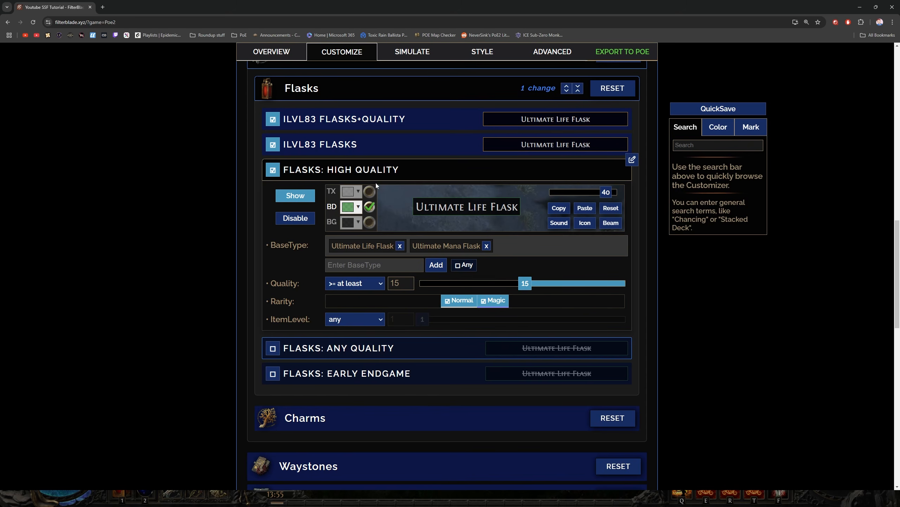
click(368, 174)
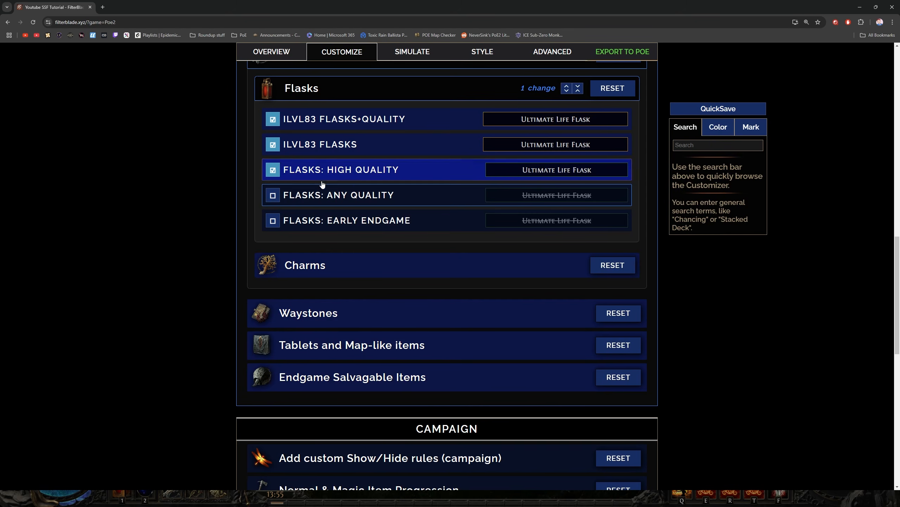
click(273, 170)
click(371, 146)
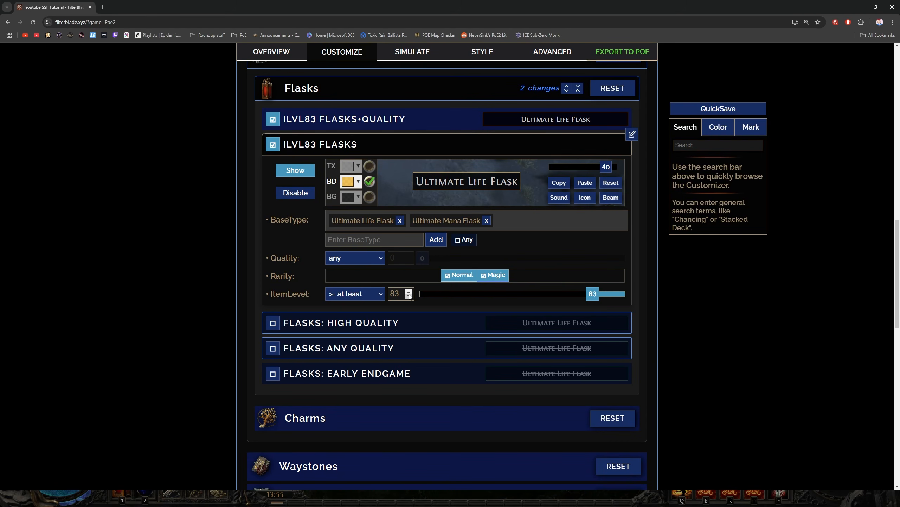
click(326, 153)
click(272, 145)
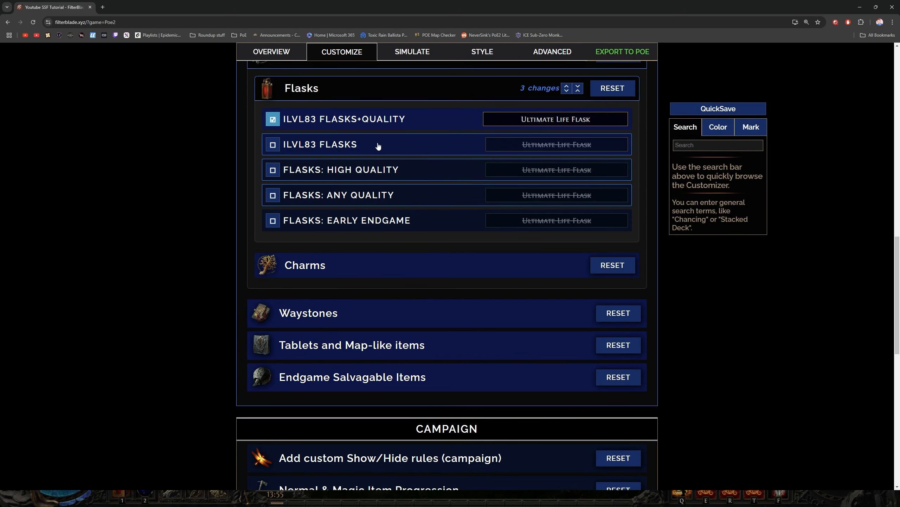
Review the quality and item level conditions of the ILVL83 Flasks+Quality rule, and close the Flasks section
scroll(397, 180, up, 1)
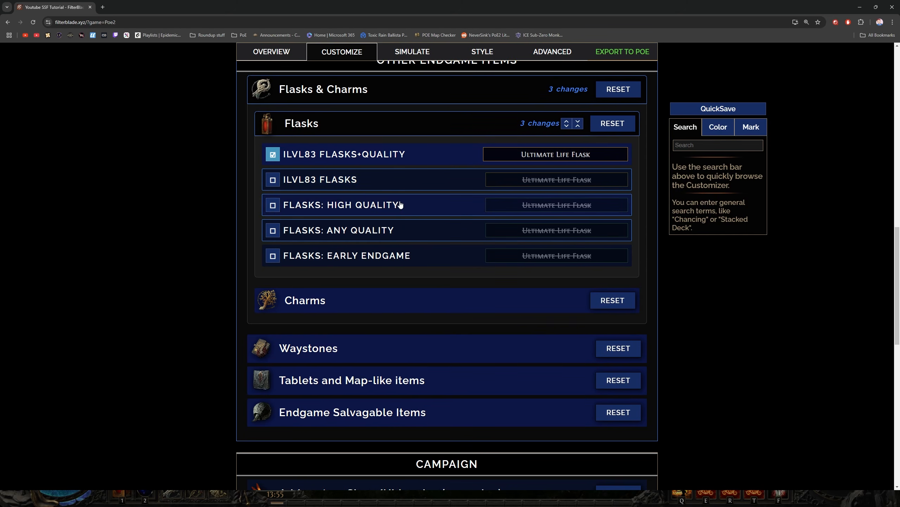
click(443, 158)
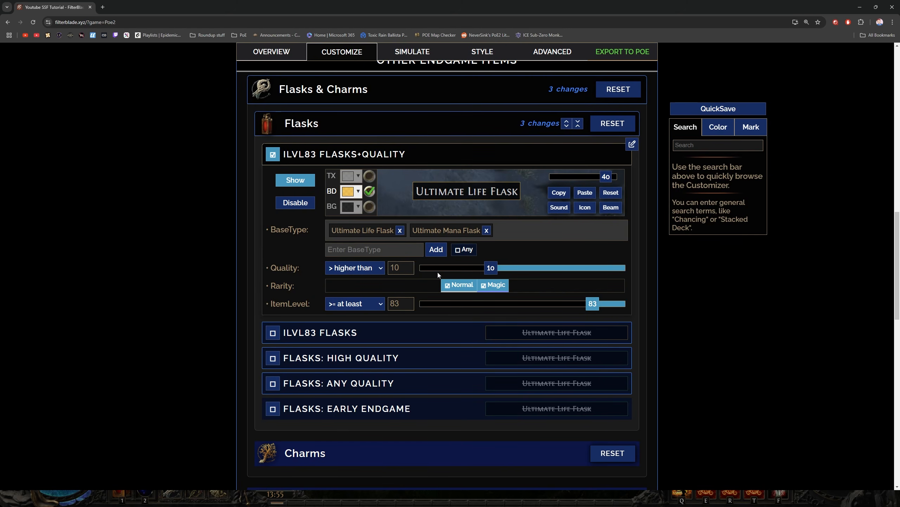
click(391, 154)
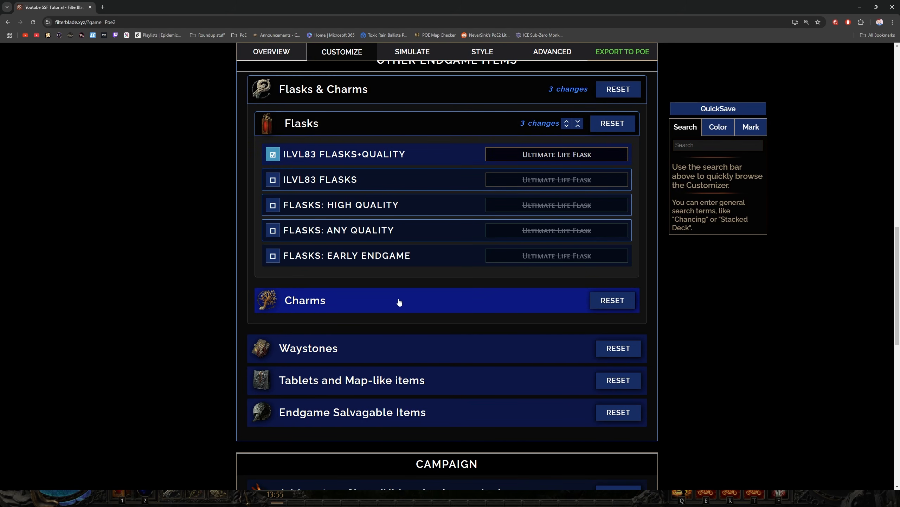
click(369, 125)
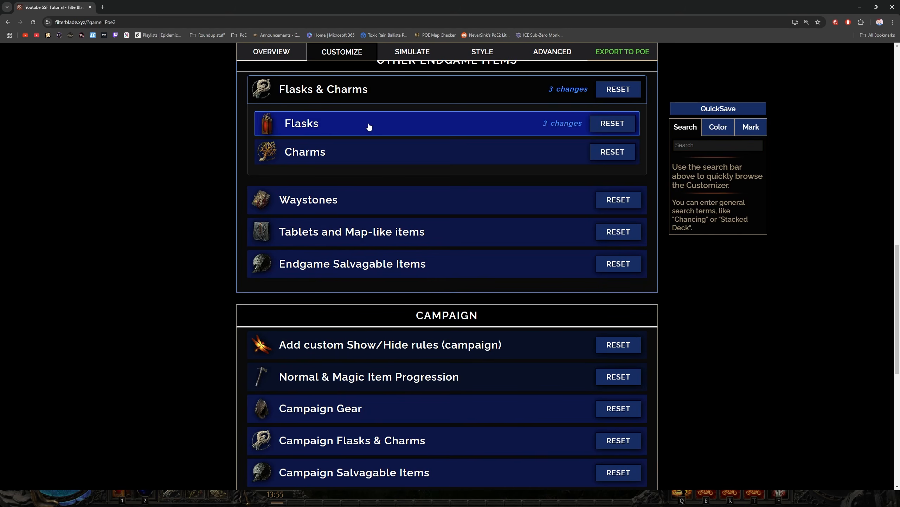
In Charms, disable the Remaining, Early Endgame, Any Quality, Quality 18%+ and ILVL 83+ Random Base rules
click(378, 157)
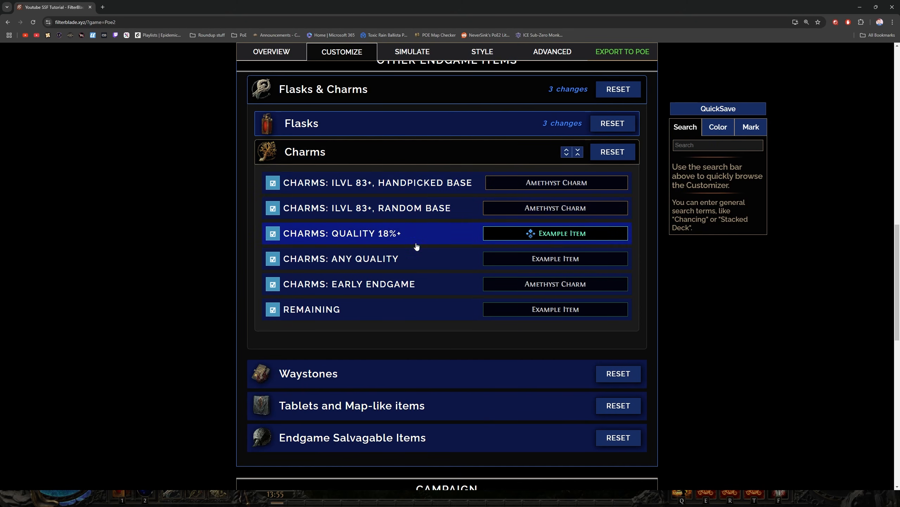
click(399, 311)
scroll(398, 312, down, 2)
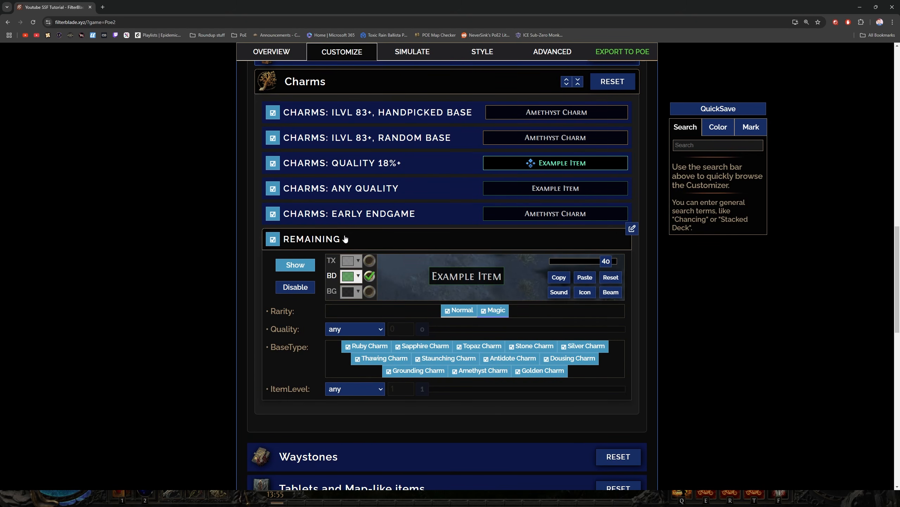
click(273, 239)
click(385, 244)
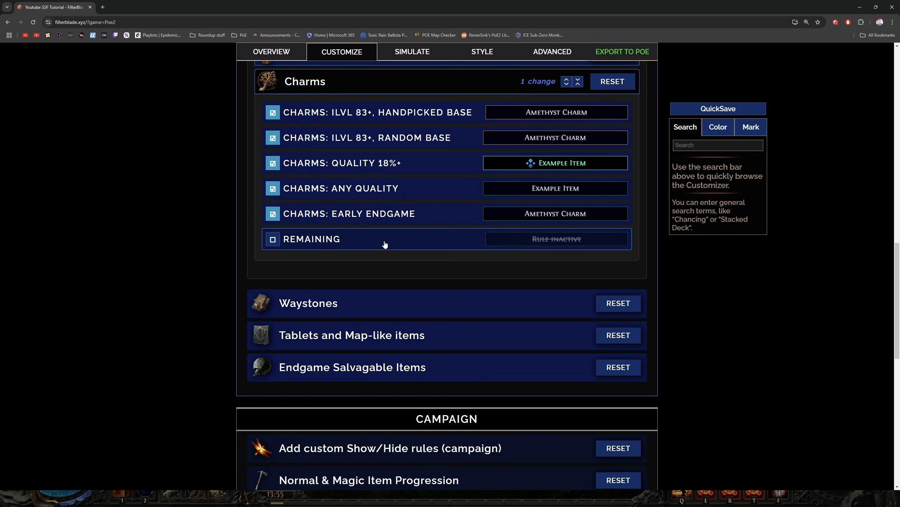
click(403, 214)
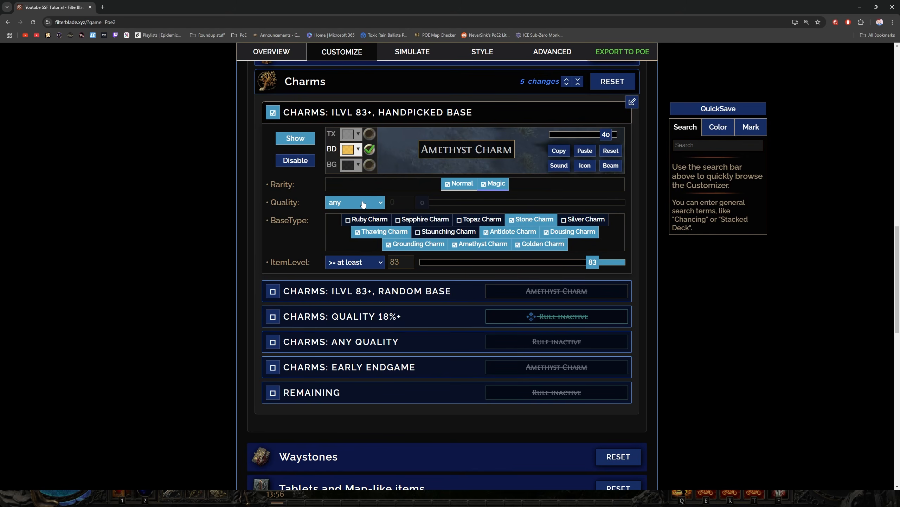
In the Charms: ILVL 83+, Handpicked Base rule, set the quality condition to at least 15
click(364, 203)
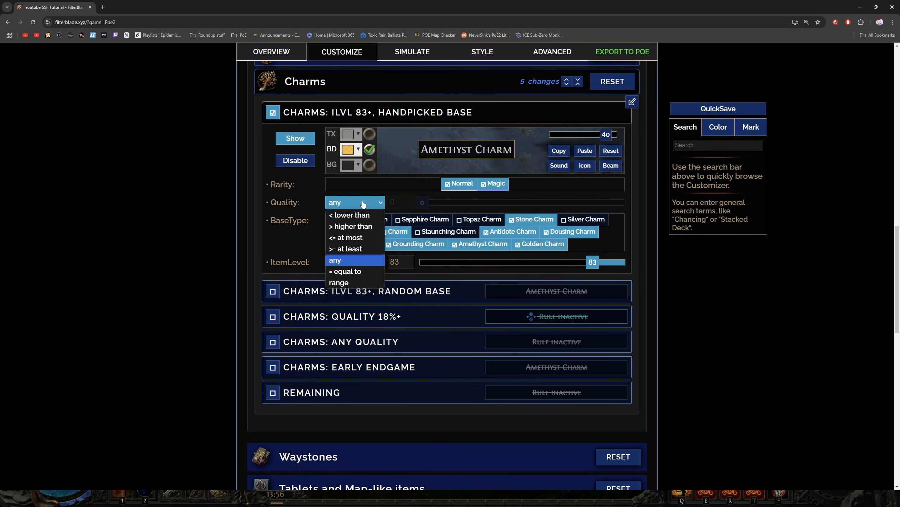
click(357, 249)
drag(427, 203, 522, 206)
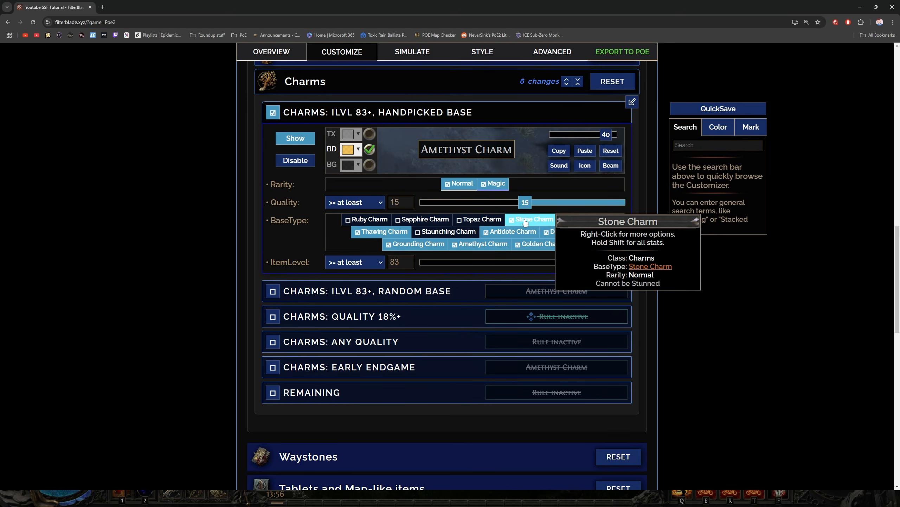
click(521, 233)
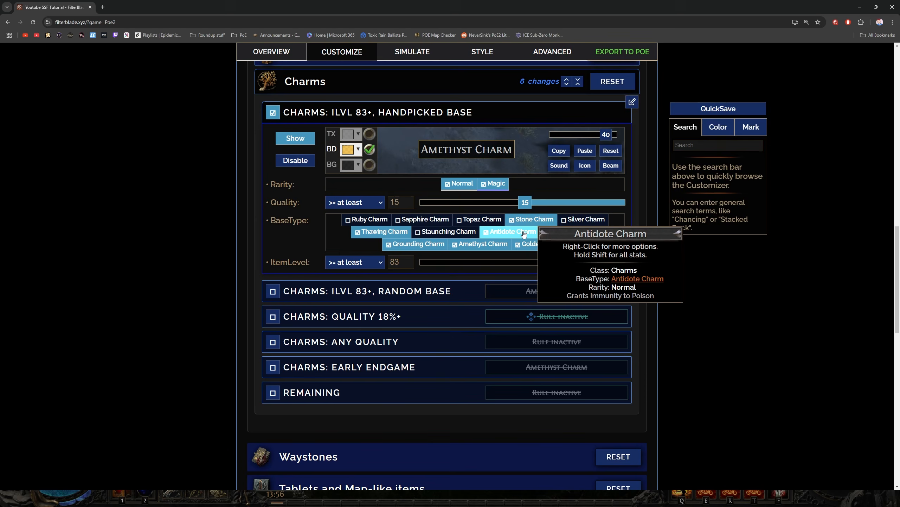
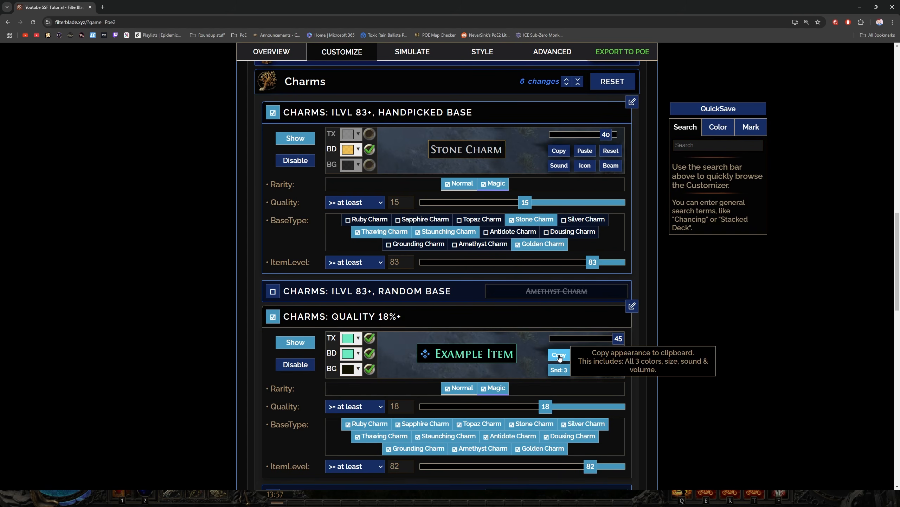
Copy the style of the Charms: Quality 18%+ rule onto the ILVL 83+, Handpicked Base rule, keeping the Quality 18%+ rule disabled
click(559, 355)
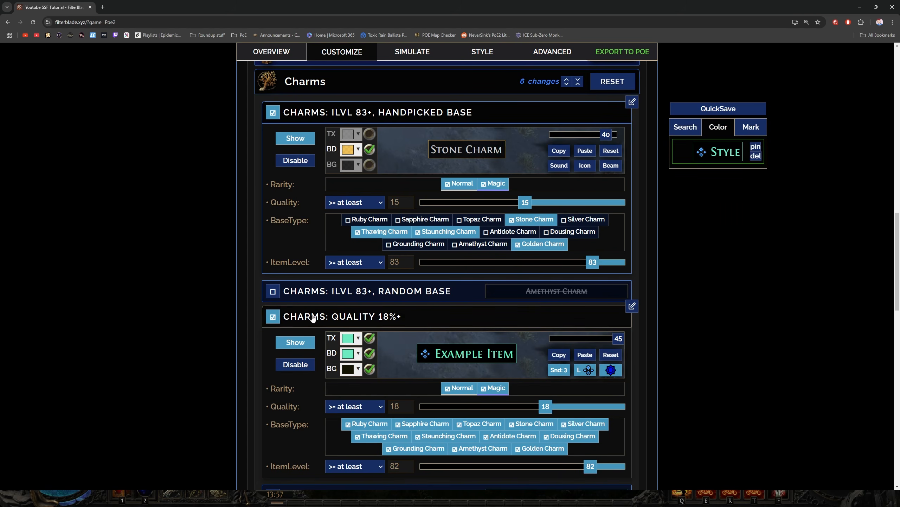
click(280, 320)
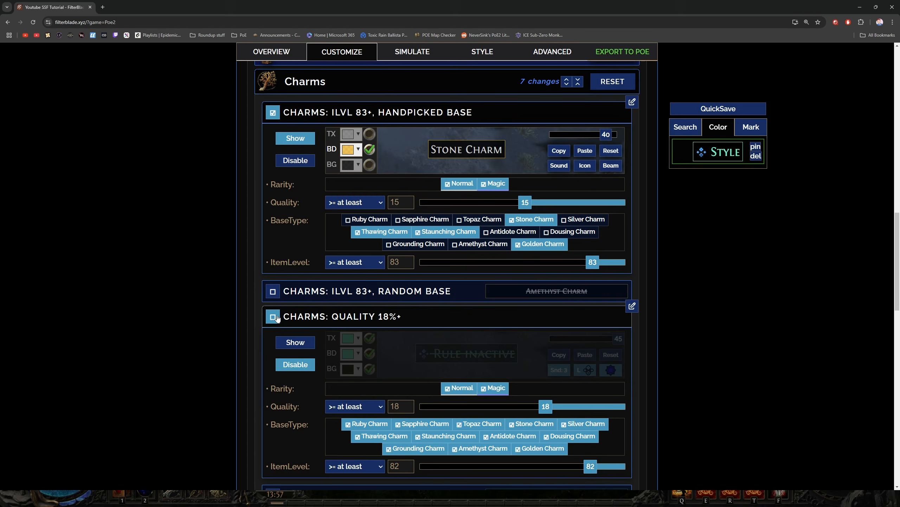
click(589, 152)
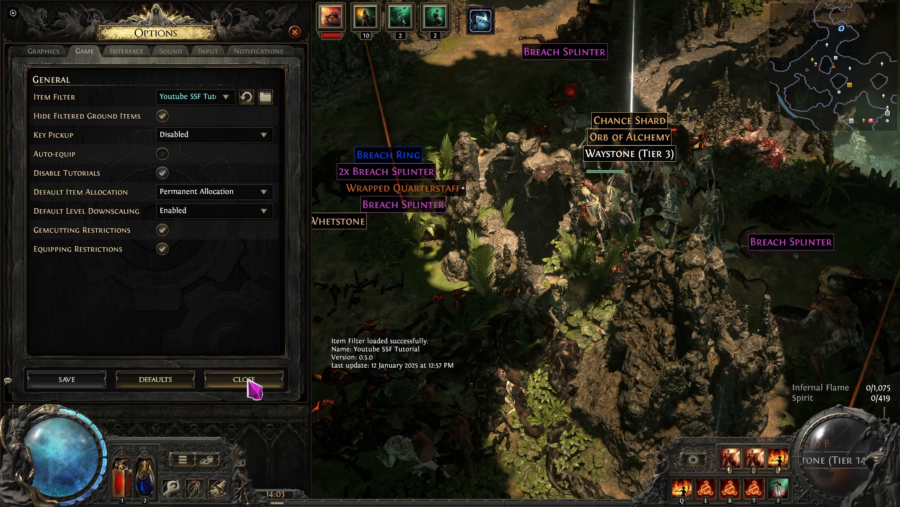
click(250, 380)
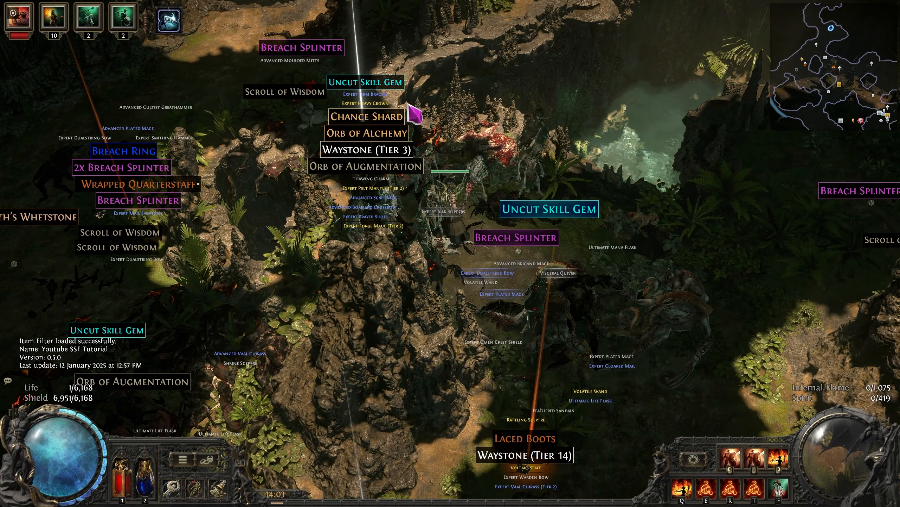
In the Path of Exile 2 game window, inspect the details of the Thawing Charm on the ground
mouse_move(375, 179)
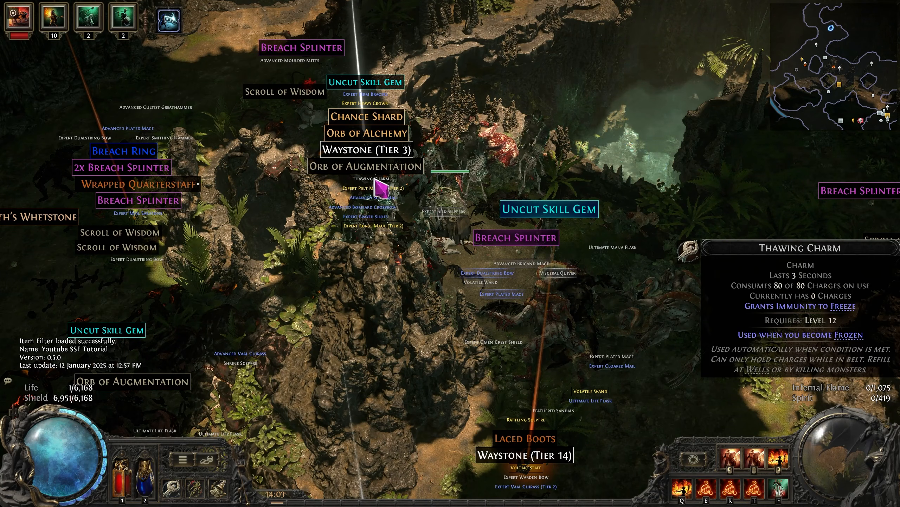
key(alt)
key(alt)
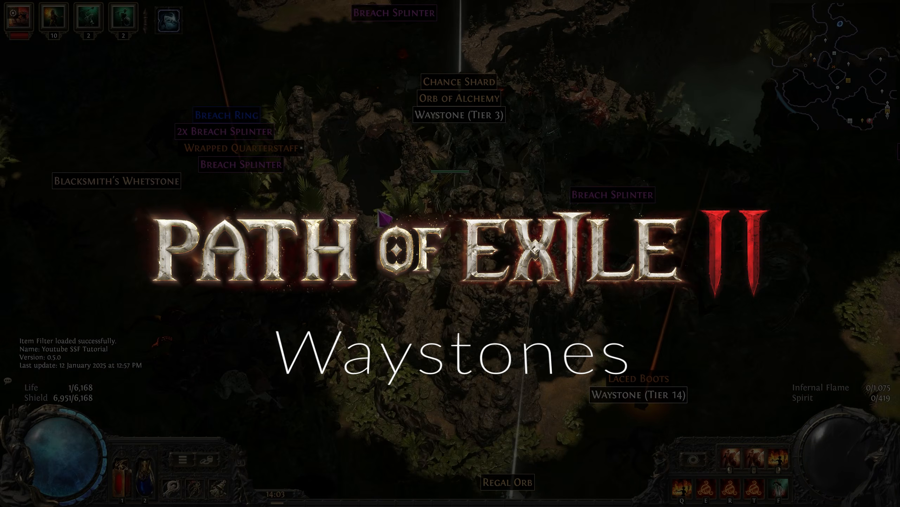
key(a)
key(s)
key(d)
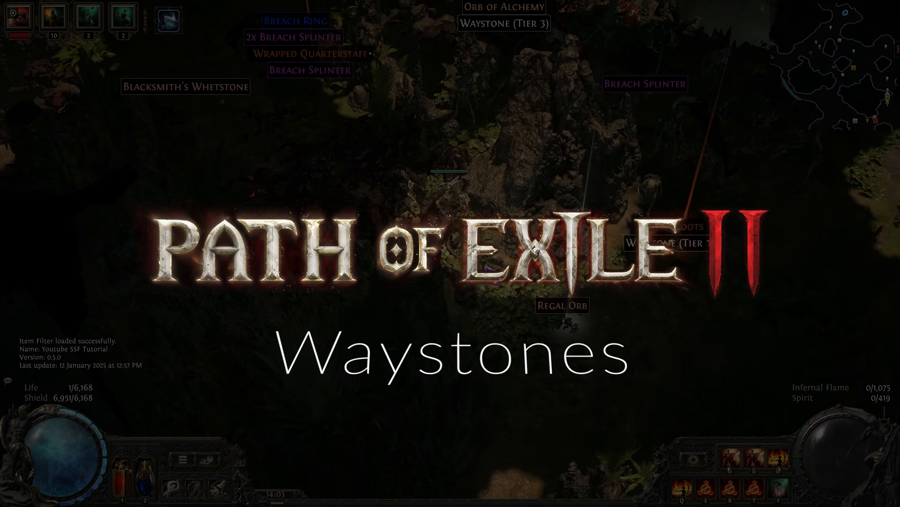
key(w)
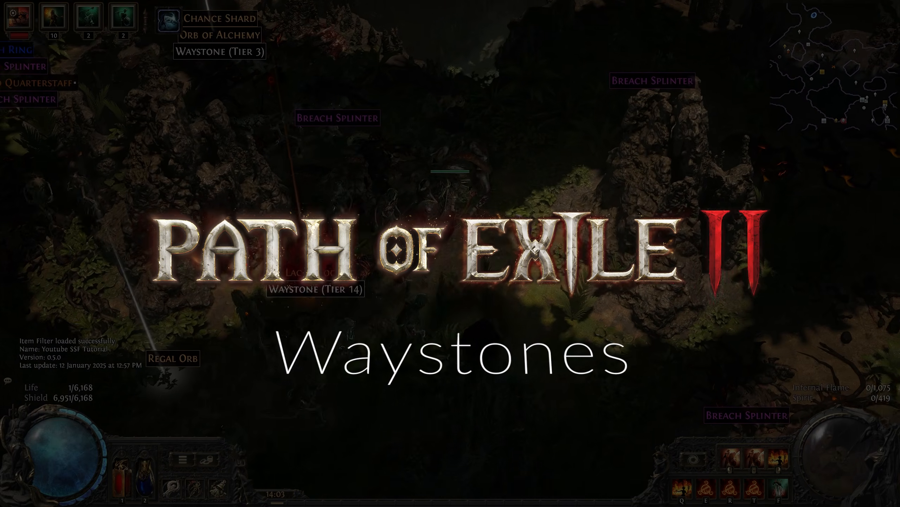
key(d)
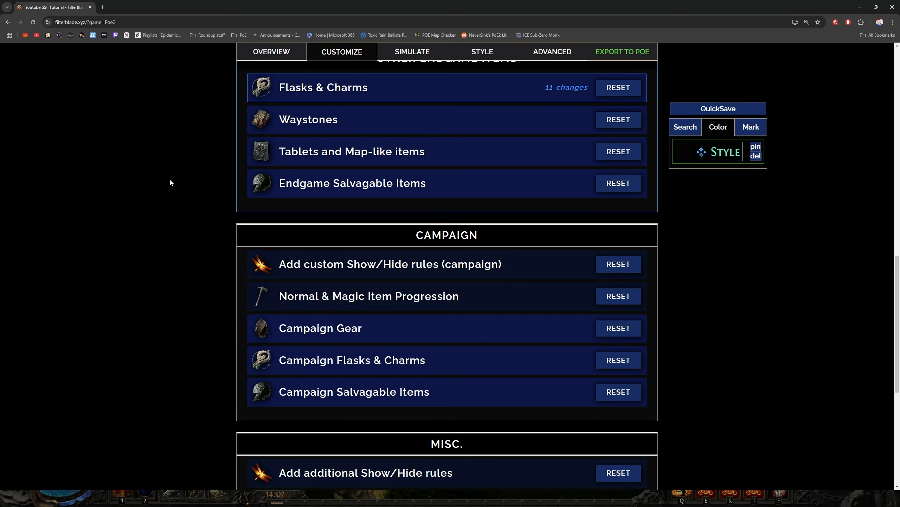
Back in FilterBlade, check the Special Waystones group in the Waystones section of Other Endgame Items
scroll(190, 217, up, 1)
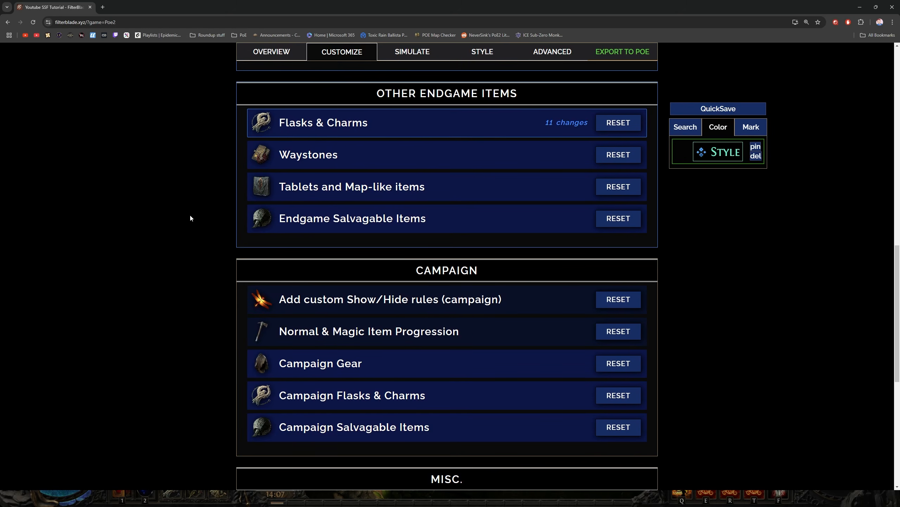
scroll(205, 218, up, 1)
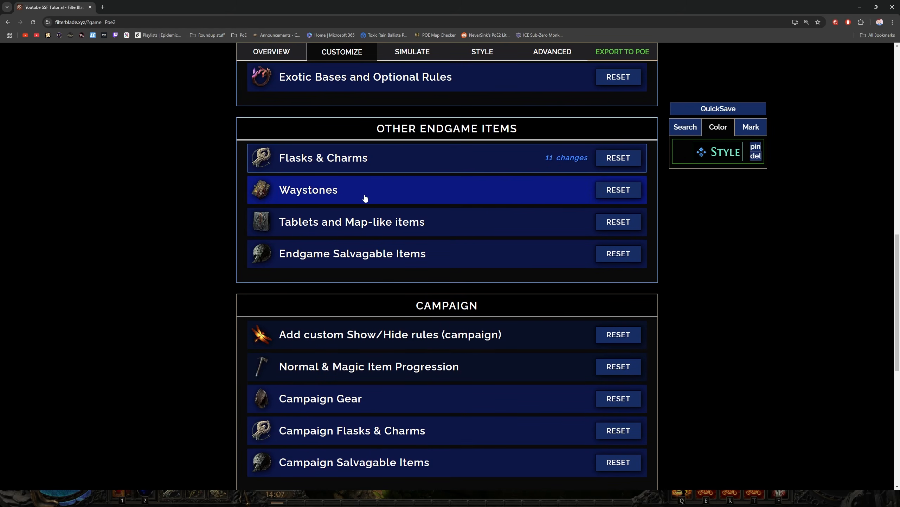
click(359, 192)
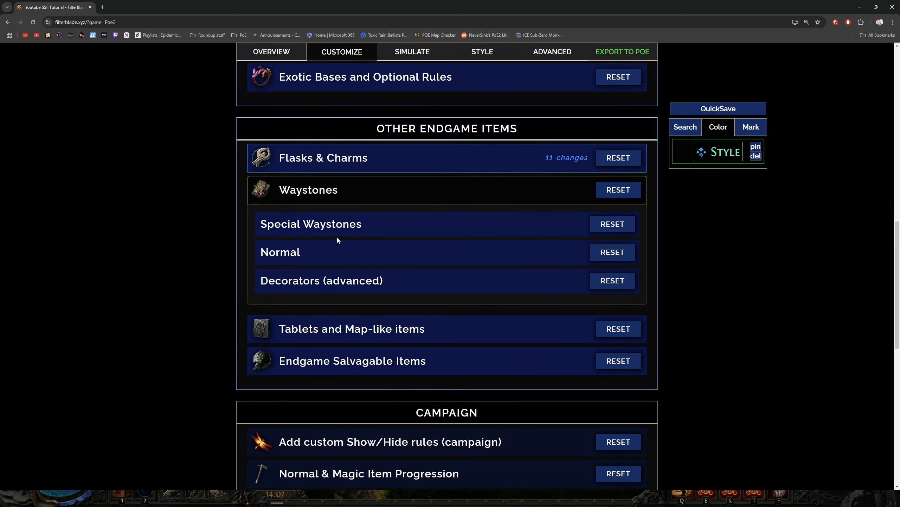
click(357, 230)
click(358, 224)
In the Normal waystones rules, hide Waystones Tier 1 through Tier 6
scroll(398, 188, down, 2)
click(399, 188)
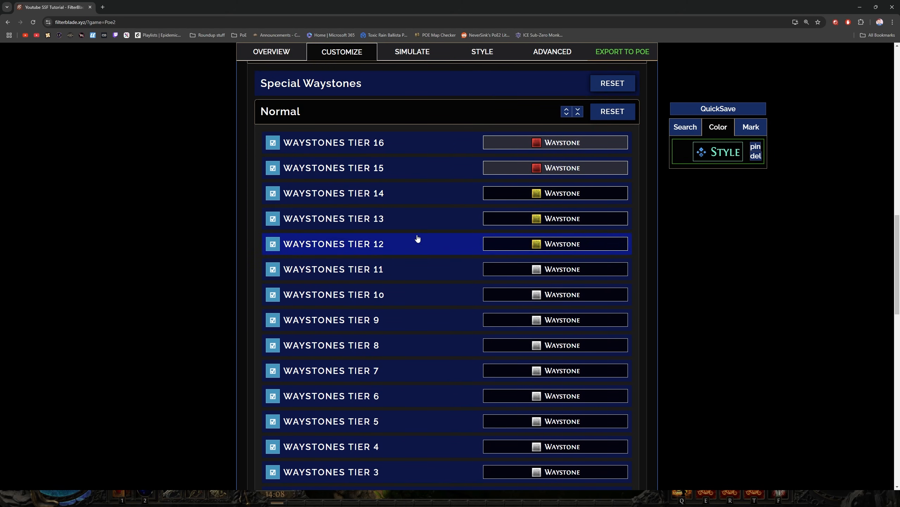
scroll(418, 238, down, 4)
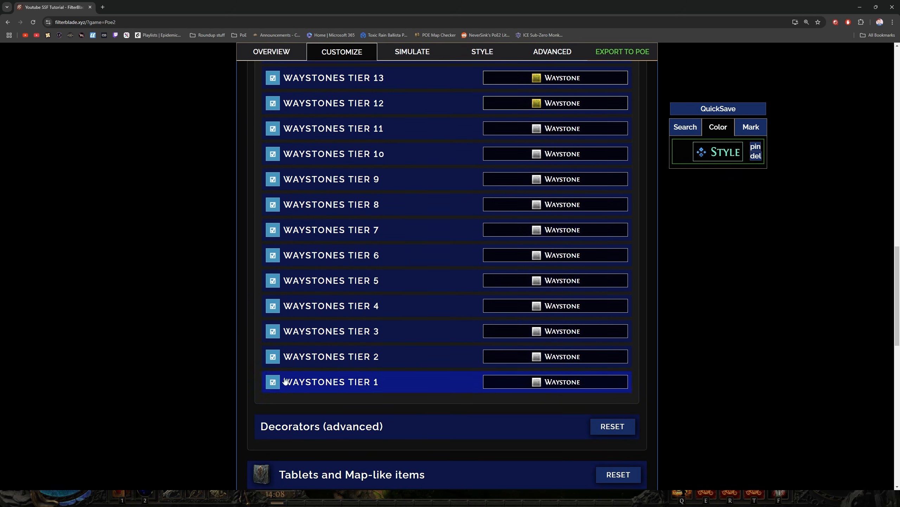
click(273, 380)
click(272, 356)
click(273, 331)
click(273, 305)
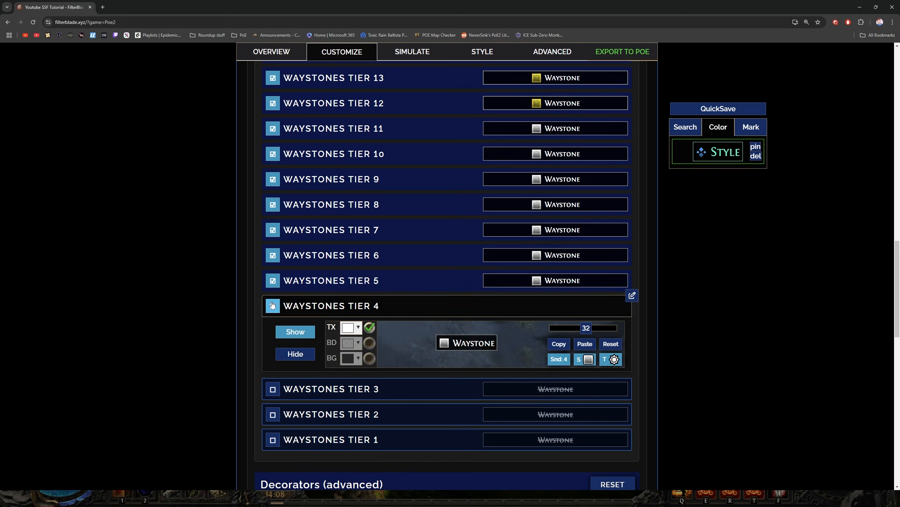
click(273, 306)
click(272, 280)
click(272, 255)
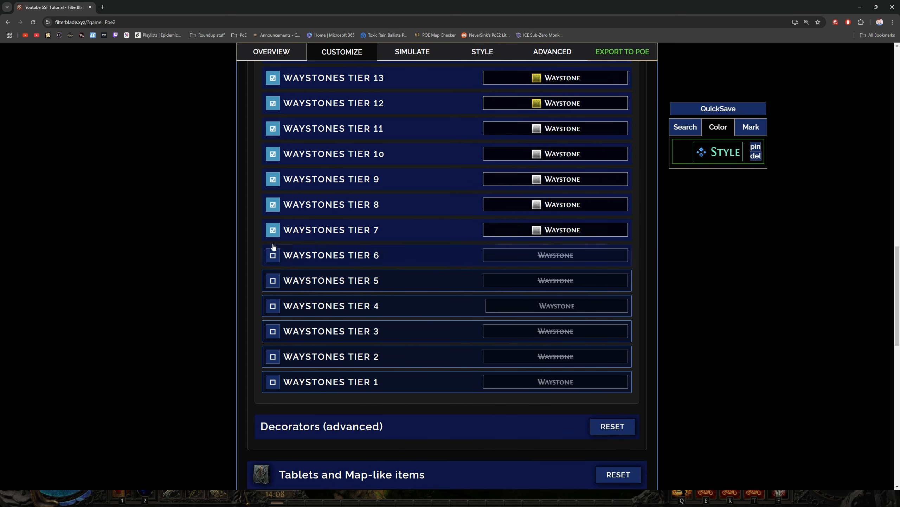
Hide Waystones Tier 7 through Tier 13, leaving only Tiers 14 to 16 shown
click(272, 229)
click(273, 204)
click(272, 179)
scroll(300, 237, up, 5)
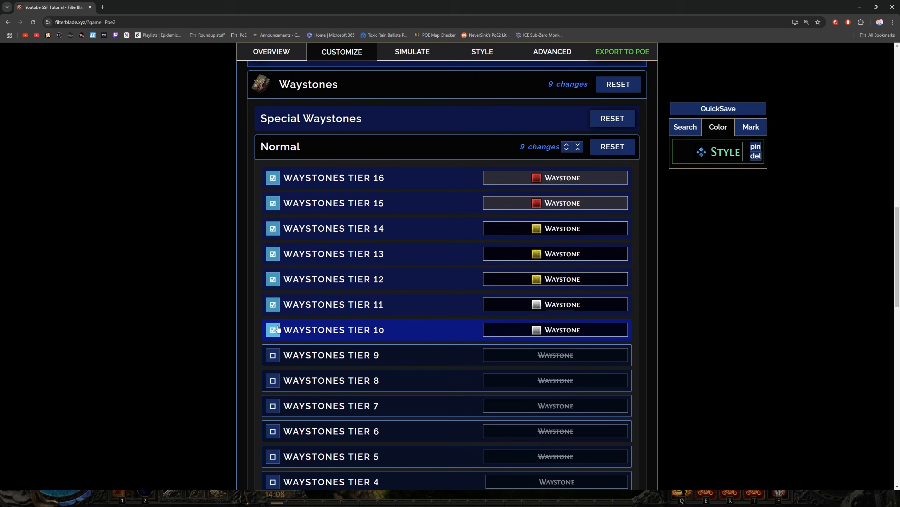
click(273, 330)
click(273, 304)
click(273, 279)
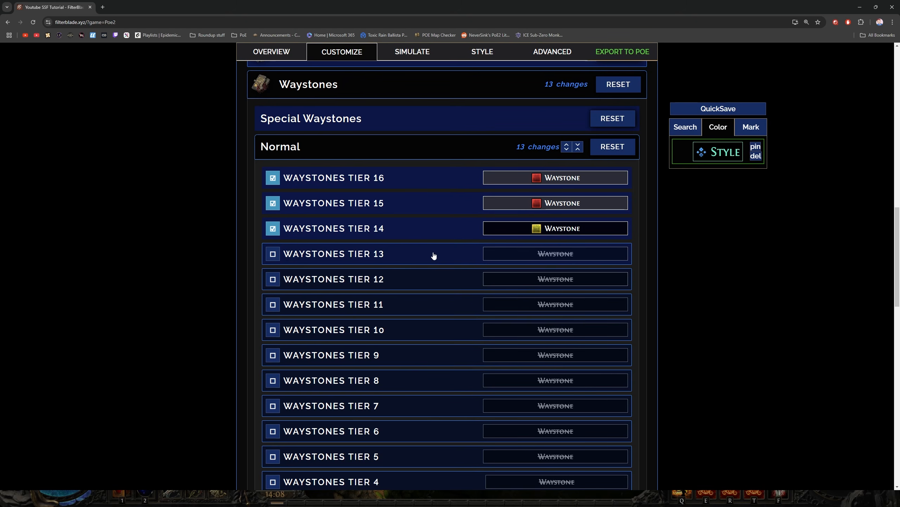
Close the Waystones section and quick-save the filter
click(430, 153)
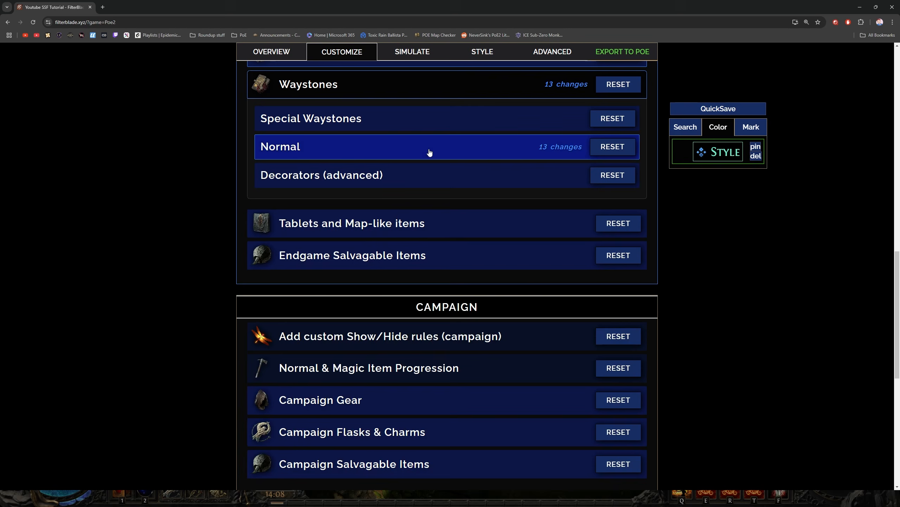
scroll(413, 184, up, 1)
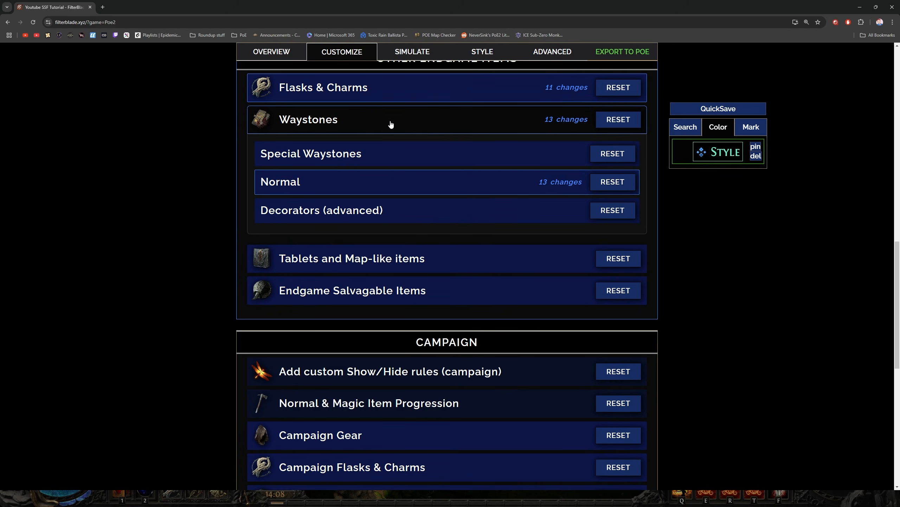
click(391, 124)
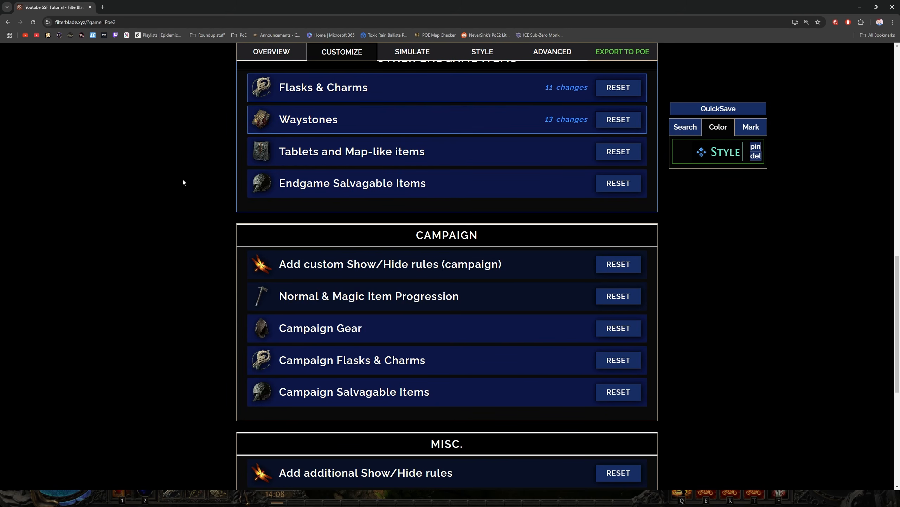
scroll(182, 183, up, 3)
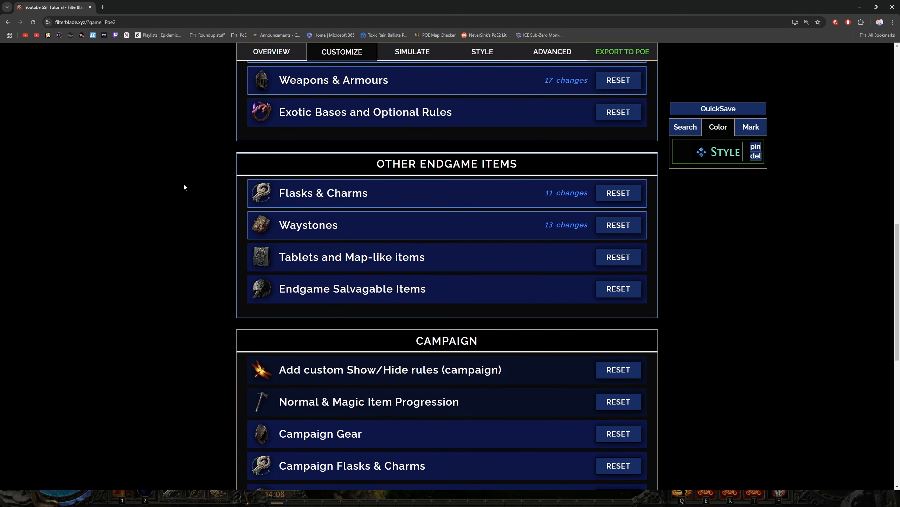
click(728, 113)
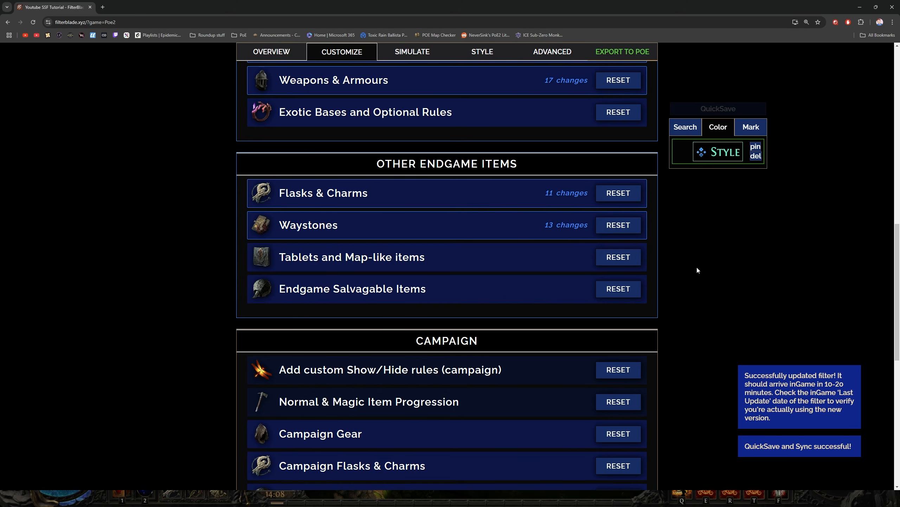
In Map Fragments & Tablets, move the Breach Precursor Tablet from C Tier to B Tier
scroll(205, 248, down, 1)
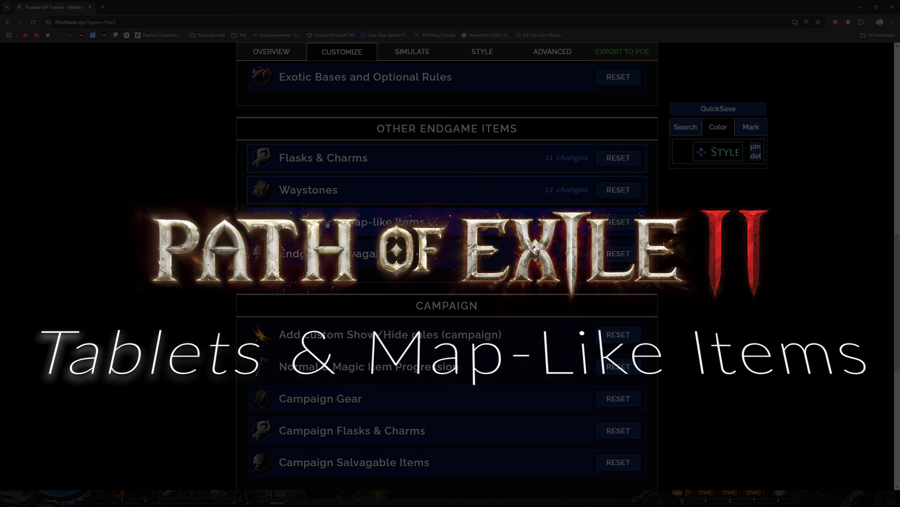
click(327, 223)
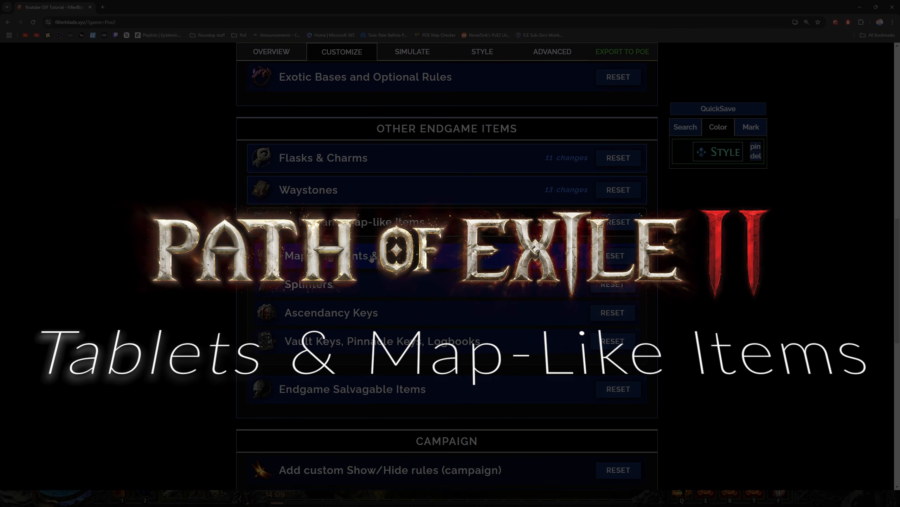
click(330, 256)
scroll(205, 285, down, 2)
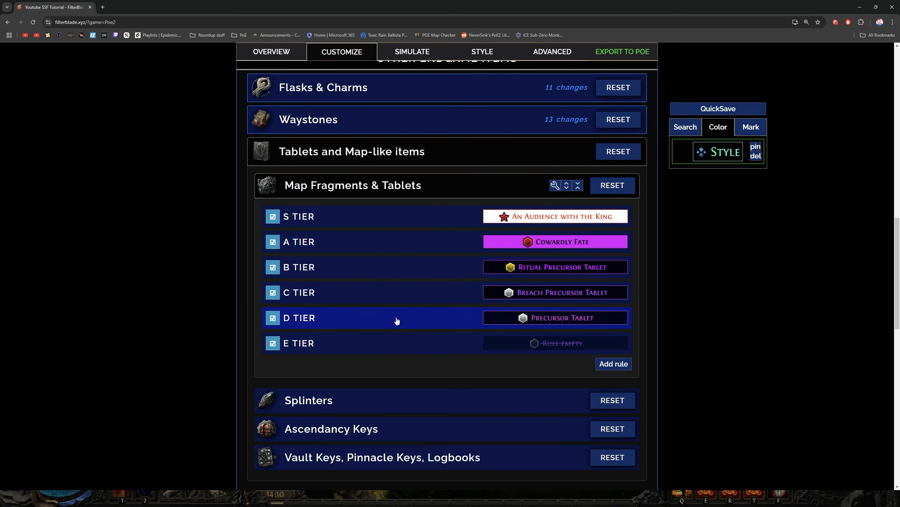
scroll(184, 294, down, 1)
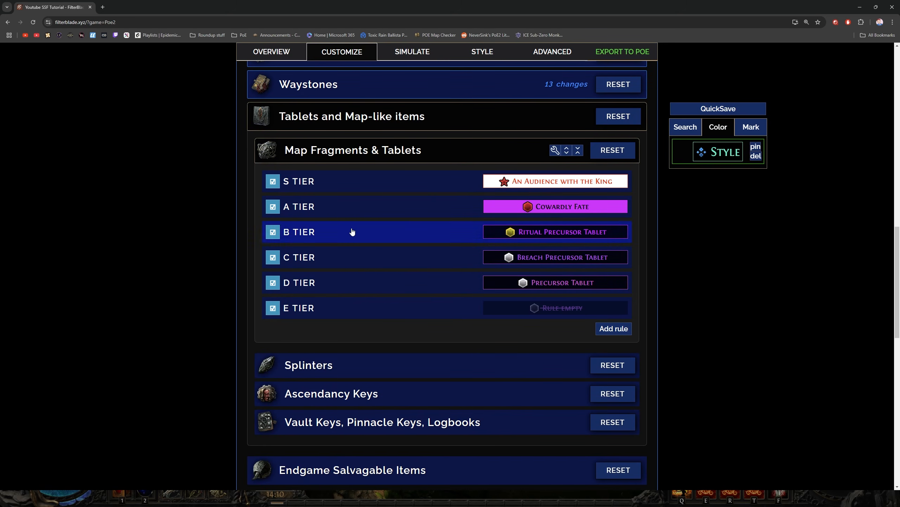
scroll(161, 284, down, 1)
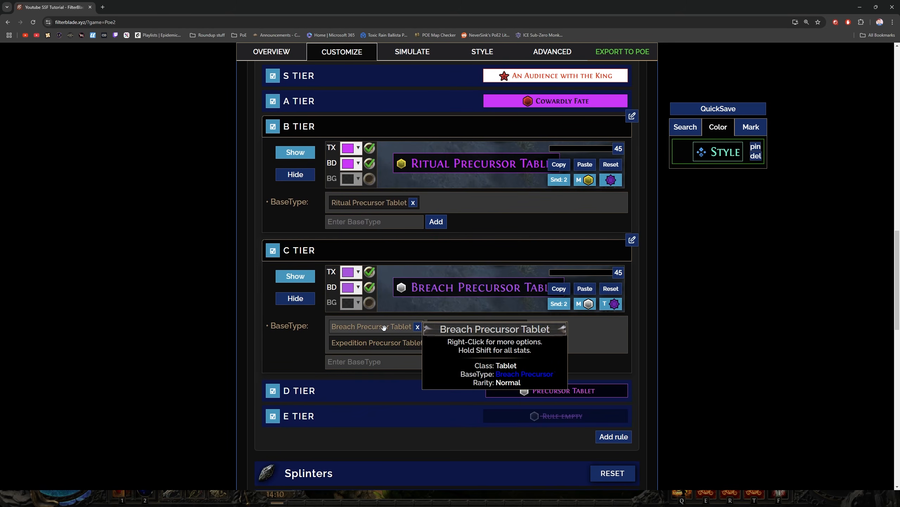
drag(384, 327, 482, 215)
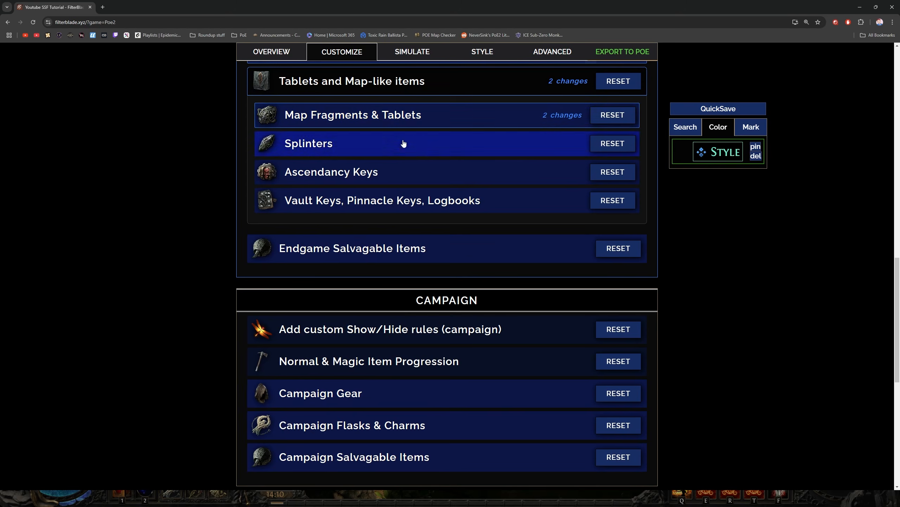
Review the base types and stack size conditions of the S, A, B and C Tier rules in Splinters
click(403, 150)
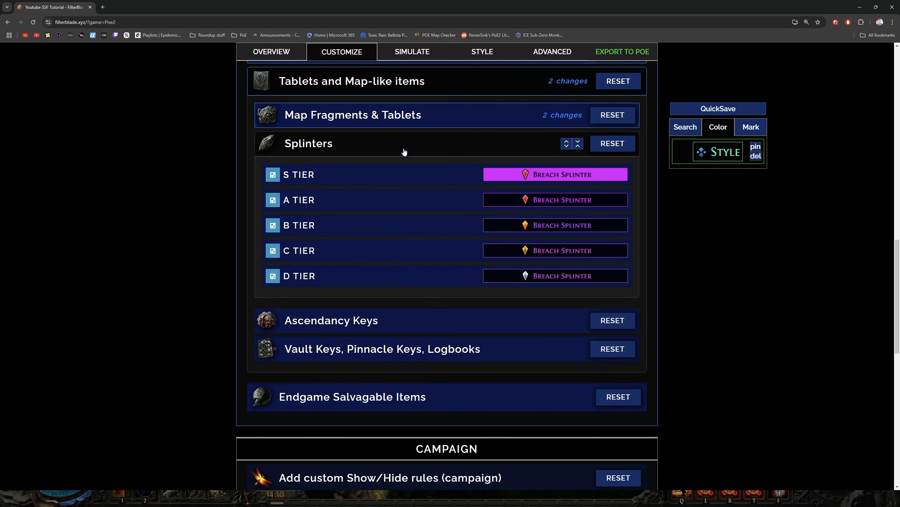
click(388, 175)
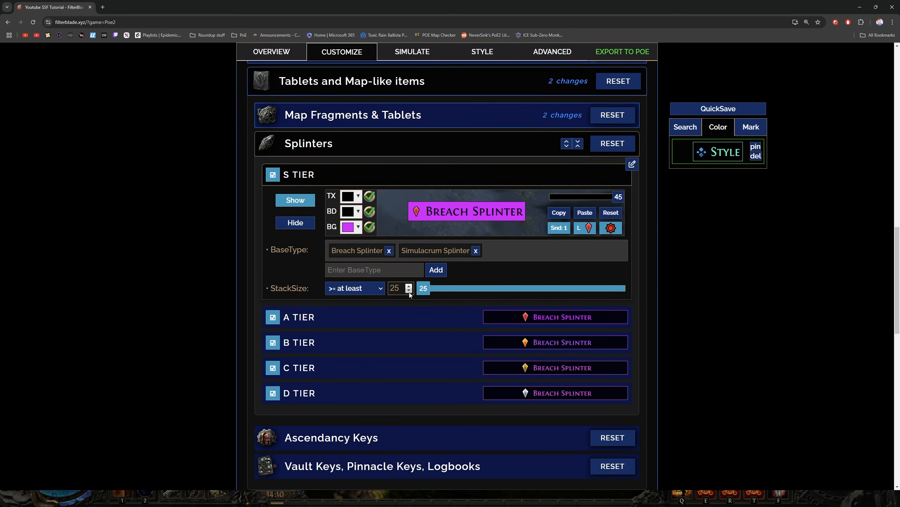
click(380, 181)
click(377, 198)
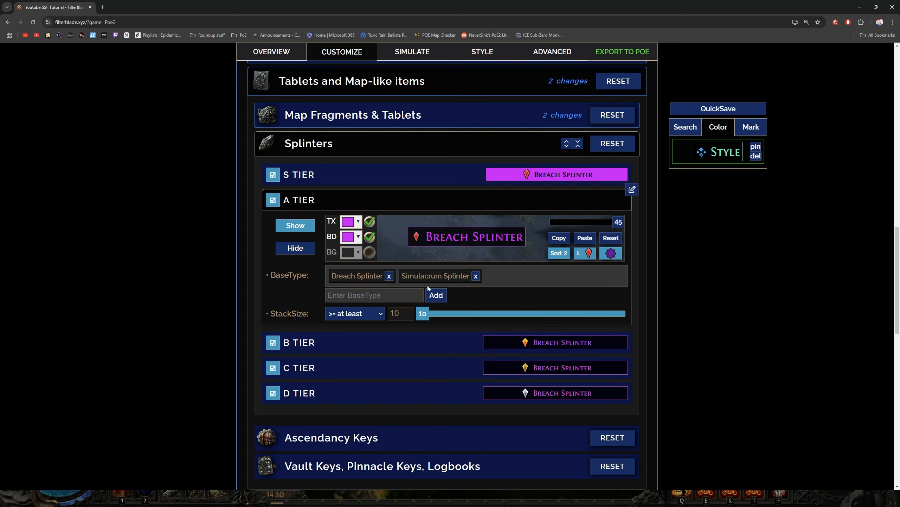
click(394, 201)
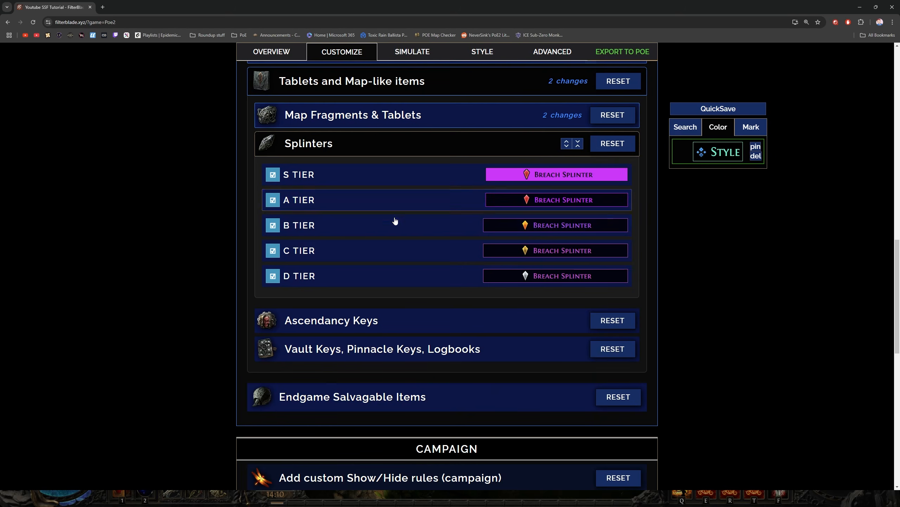
click(395, 222)
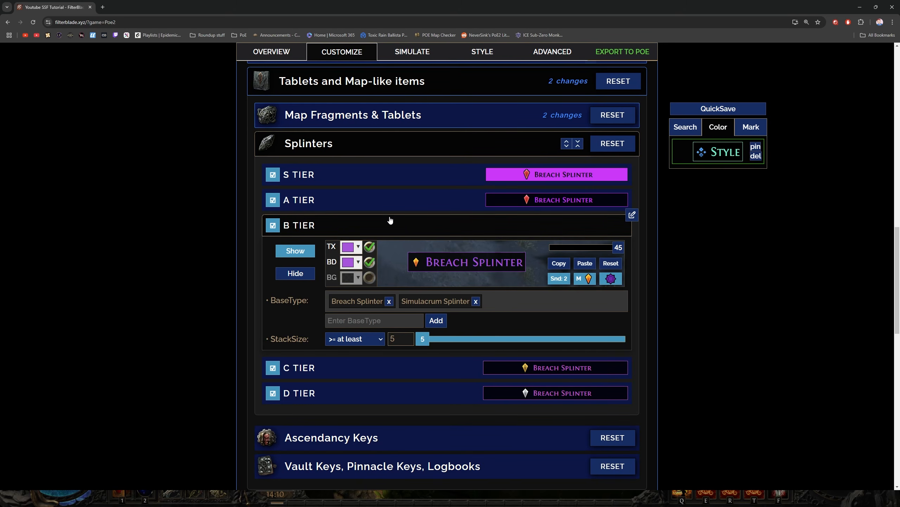
click(400, 228)
click(396, 256)
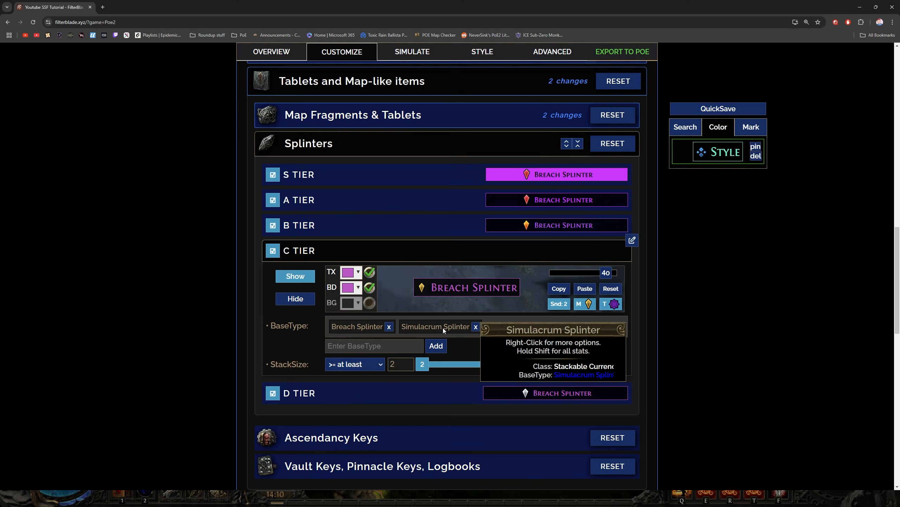
click(402, 253)
scroll(411, 284, down, 2)
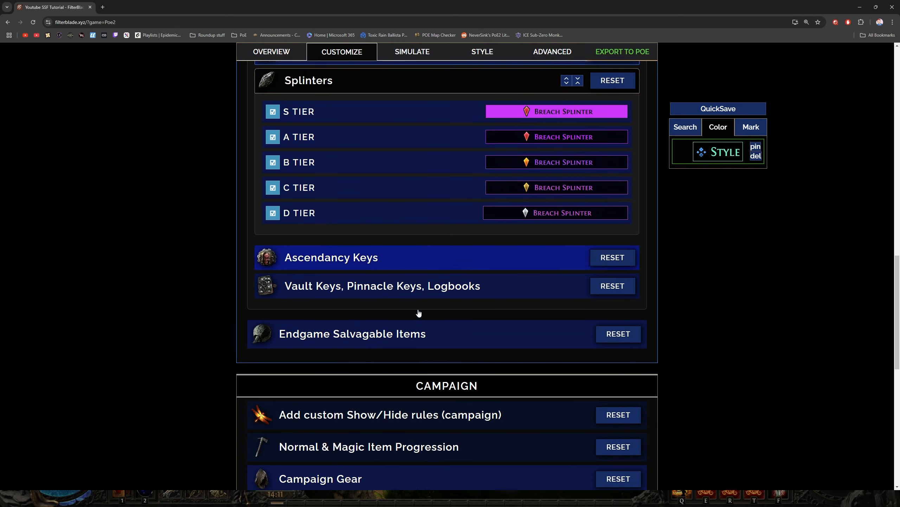
Review the D Tier rule in Splinters and close the Splinters section
click(409, 209)
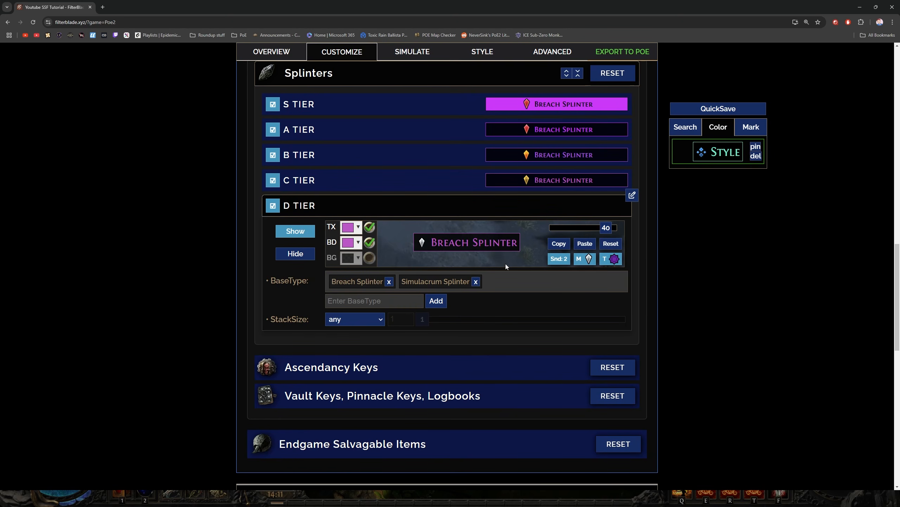
scroll(489, 254, up, 2)
click(401, 149)
In Ascendancy Keys, set the basic Ultimatum rule's item level condition to equal to 75
click(397, 177)
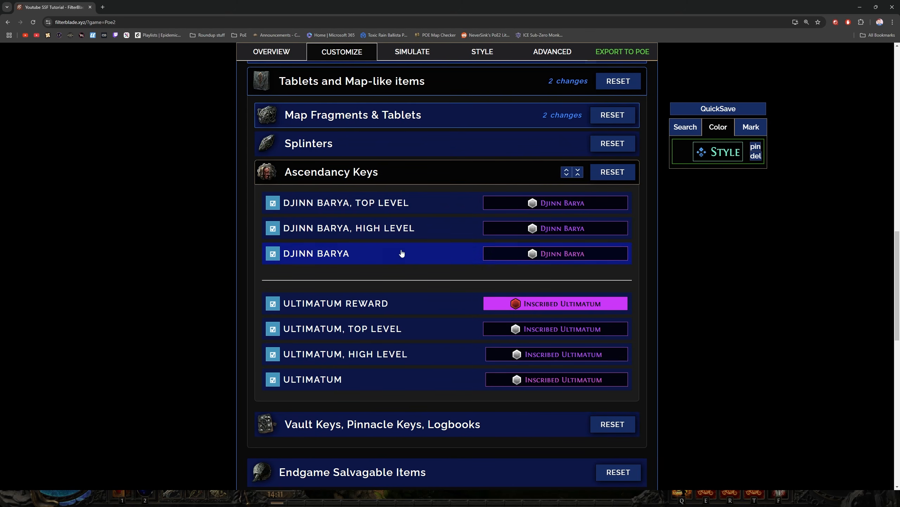
scroll(404, 253, down, 3)
click(410, 275)
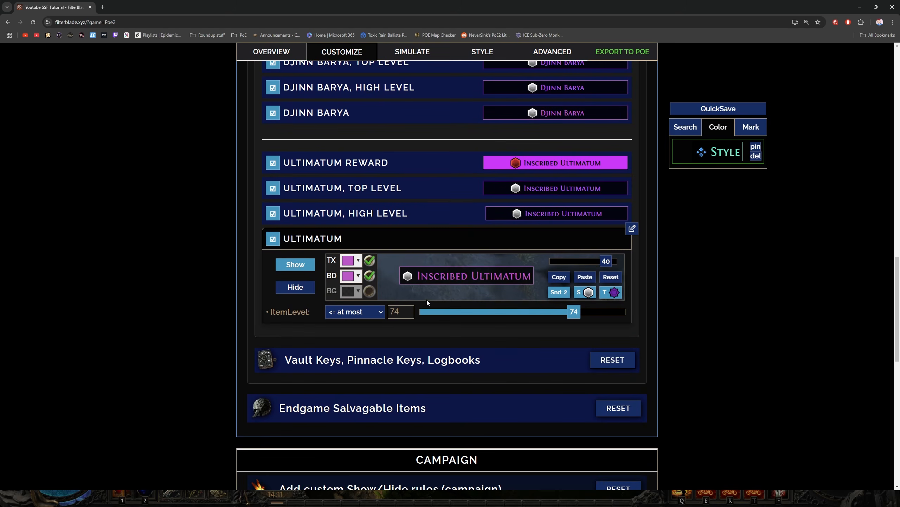
click(358, 312)
click(358, 379)
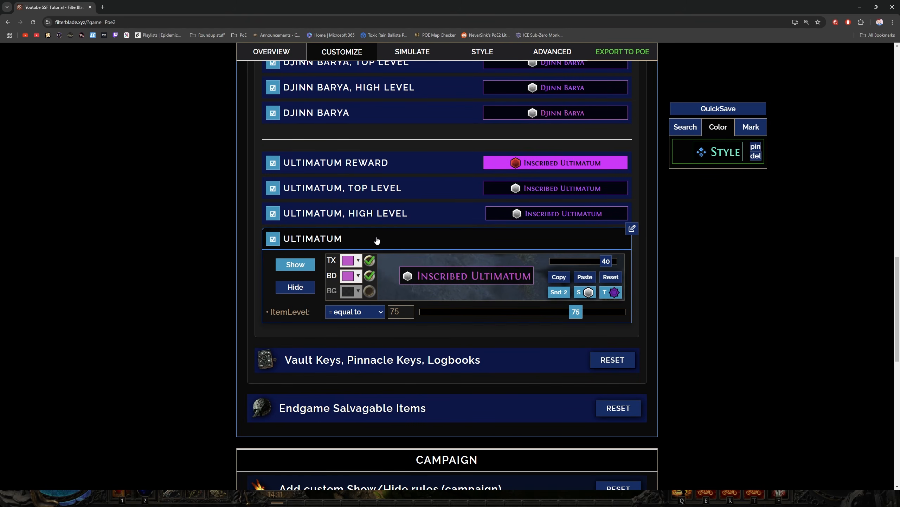
Hide the Ultimatum, High Level rule and check the Ultimatum, Top Level and Ultimatum Reward rules
click(385, 218)
click(295, 261)
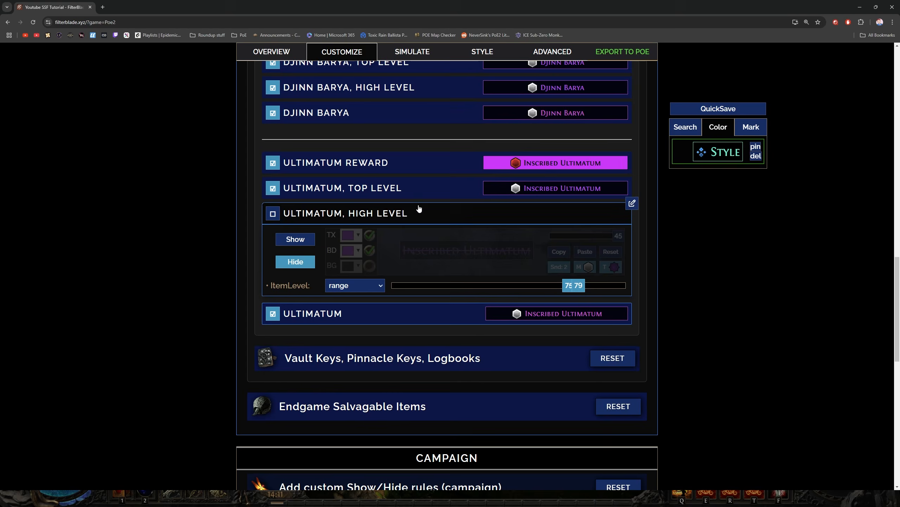
click(418, 212)
click(417, 188)
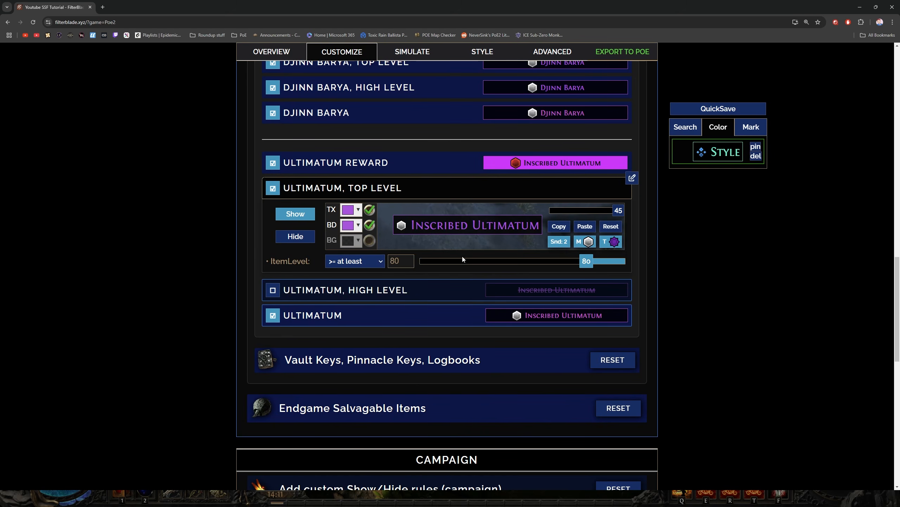
click(412, 163)
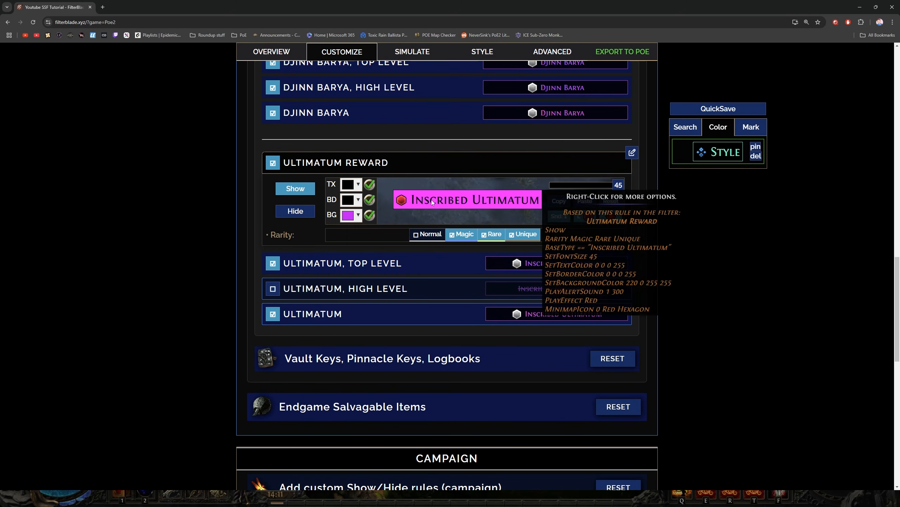
Review the Vault Keys and Pinnacle Boss Keys rules, and close the Vault Keys, Pinnacle Keys, Logbooks section
click(383, 358)
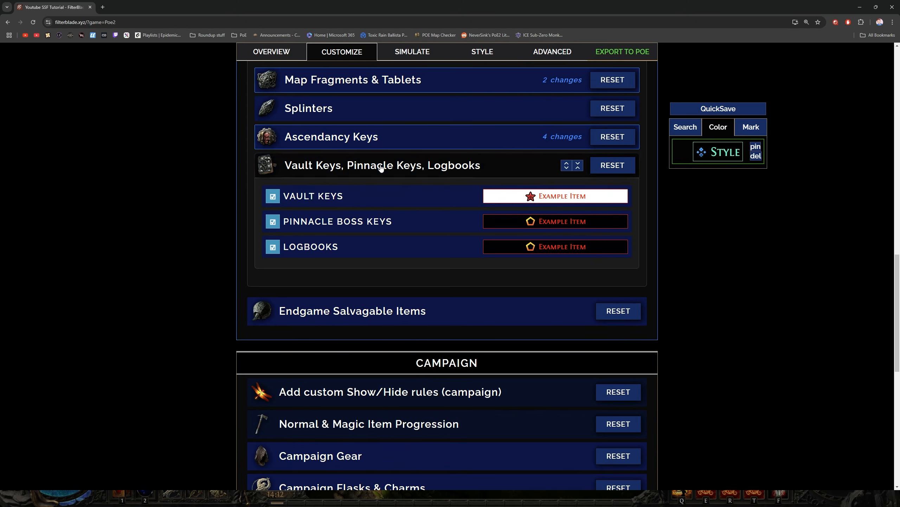
click(401, 199)
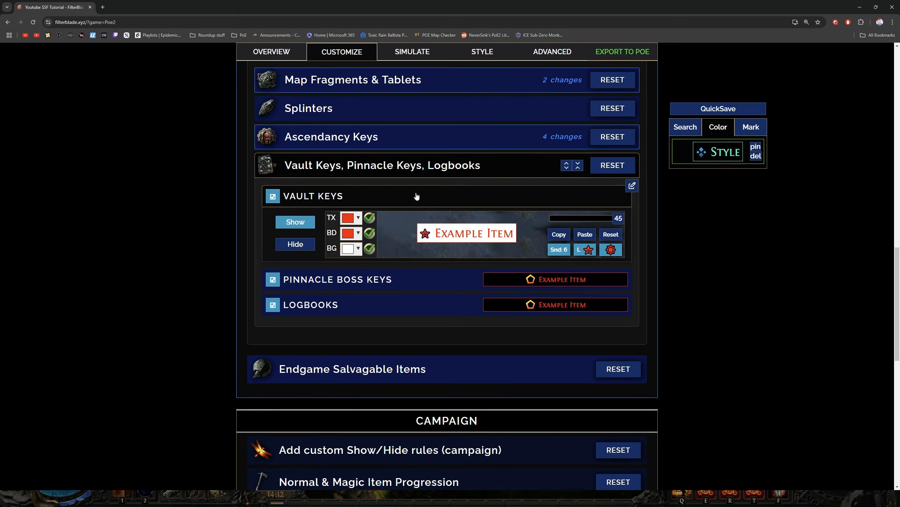
click(416, 198)
click(422, 228)
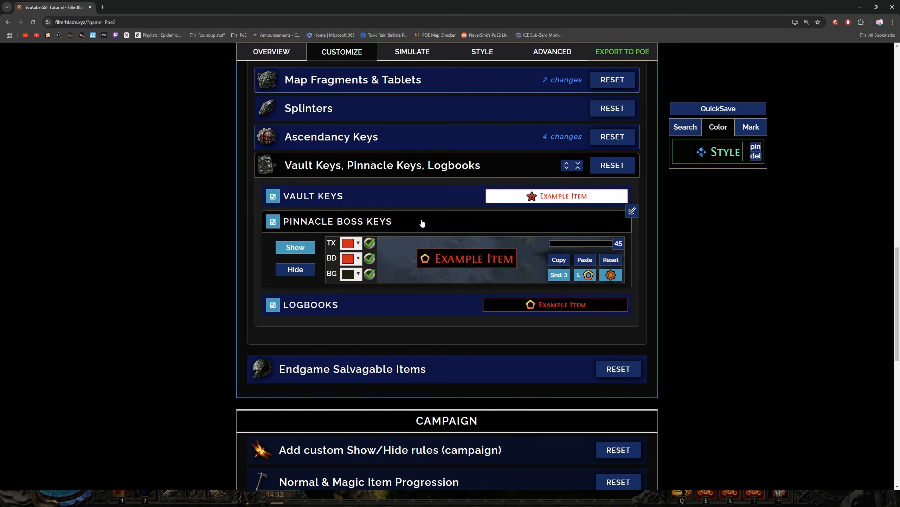
click(421, 223)
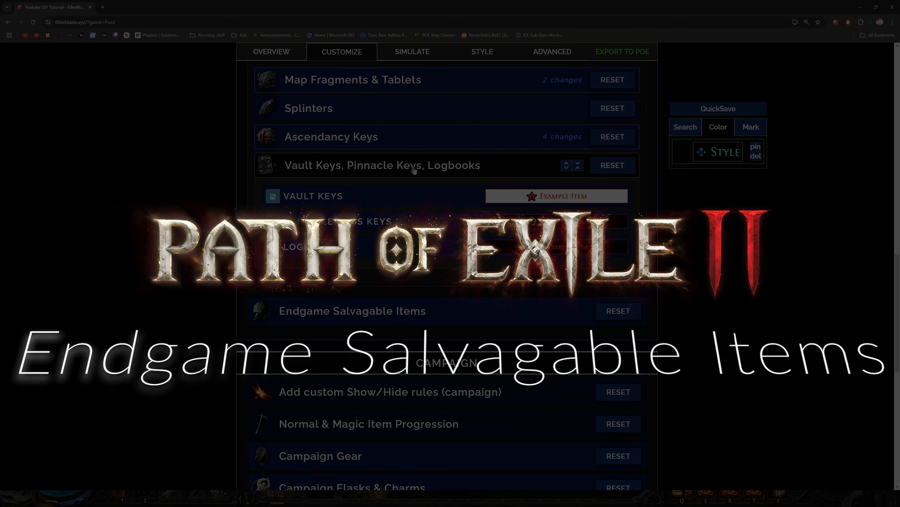
click(410, 170)
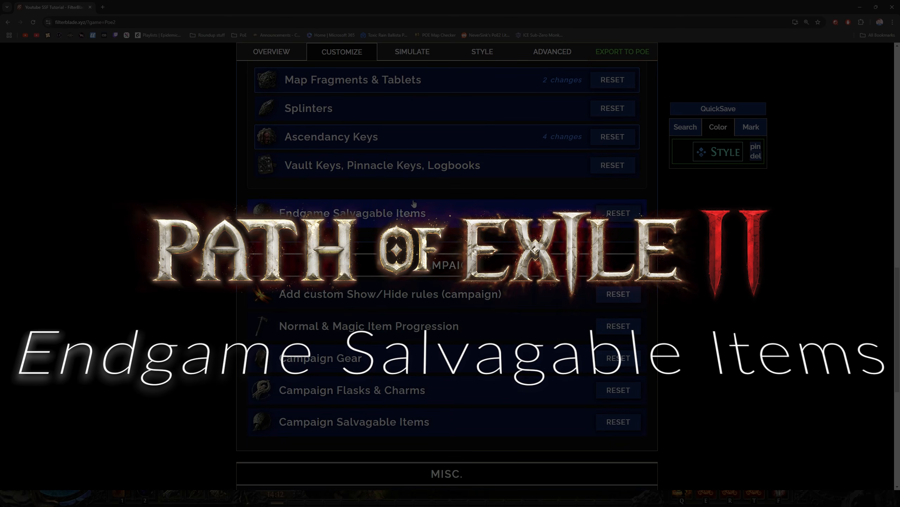
Close Tablets and Map-like items and review the Small Item: Artificer Shards rule in Endgame Salvagable Items
scroll(414, 204, up, 4)
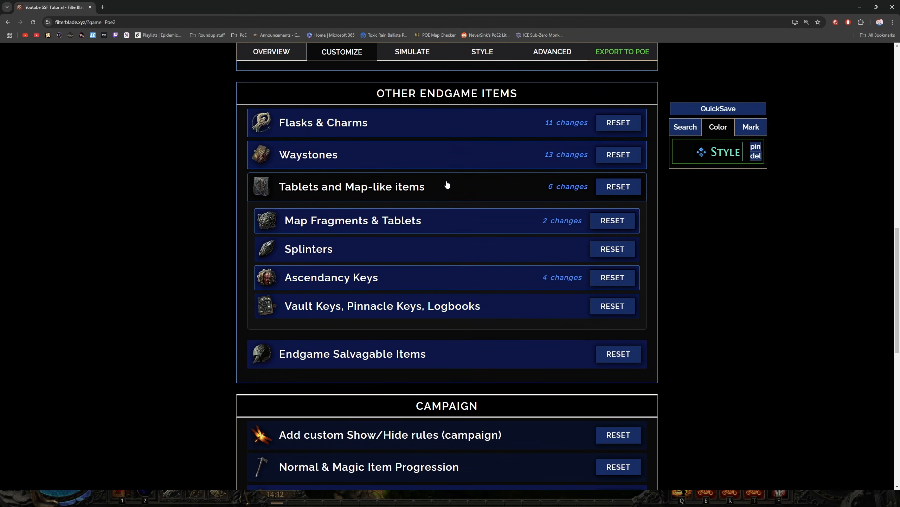
click(447, 184)
scroll(329, 155, down, 2)
click(333, 157)
scroll(315, 137, down, 2)
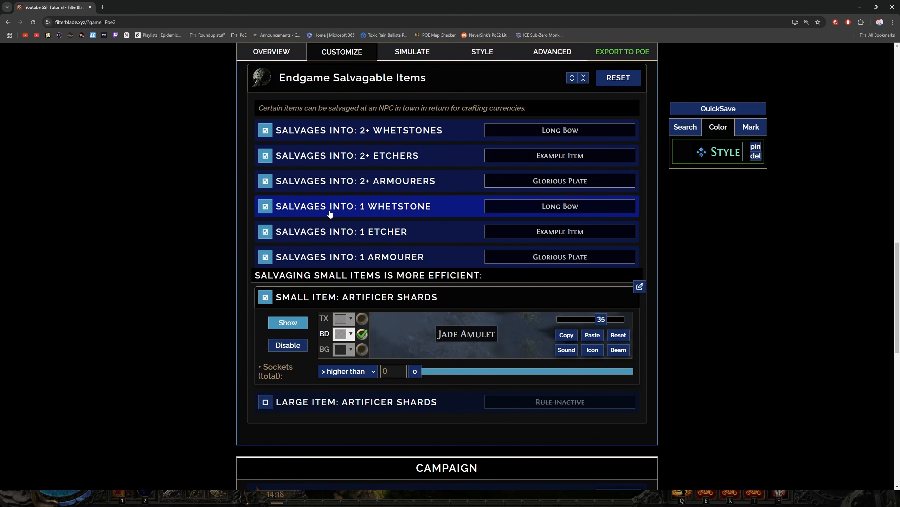
scroll(337, 298, down, 1)
click(349, 262)
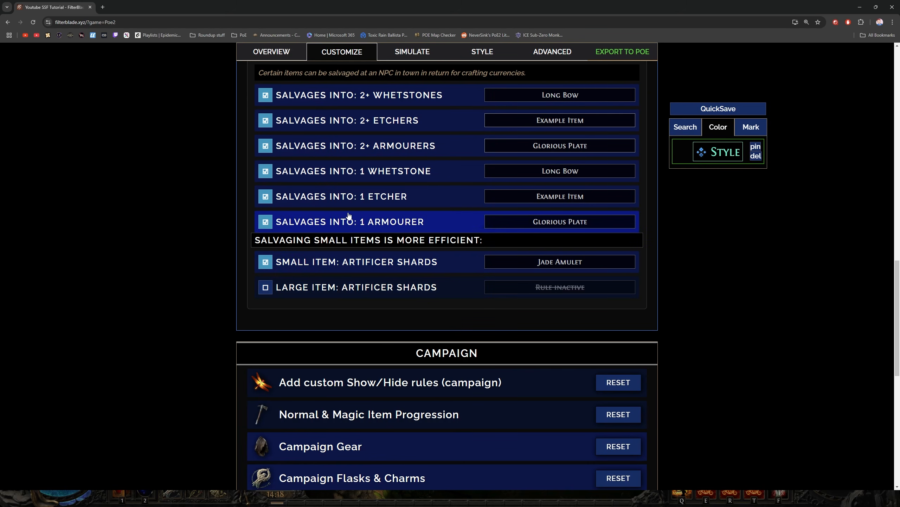
Disable the endgame salvage rules for 1 Armourer, 1 Etcher, 1 Whetstone and 2+ Whetstones
click(266, 222)
click(266, 196)
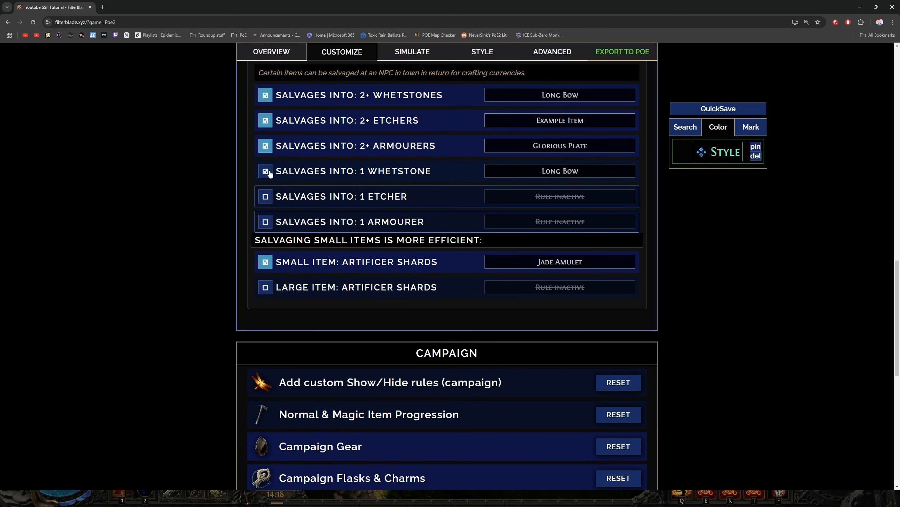
click(265, 171)
scroll(332, 199, up, 2)
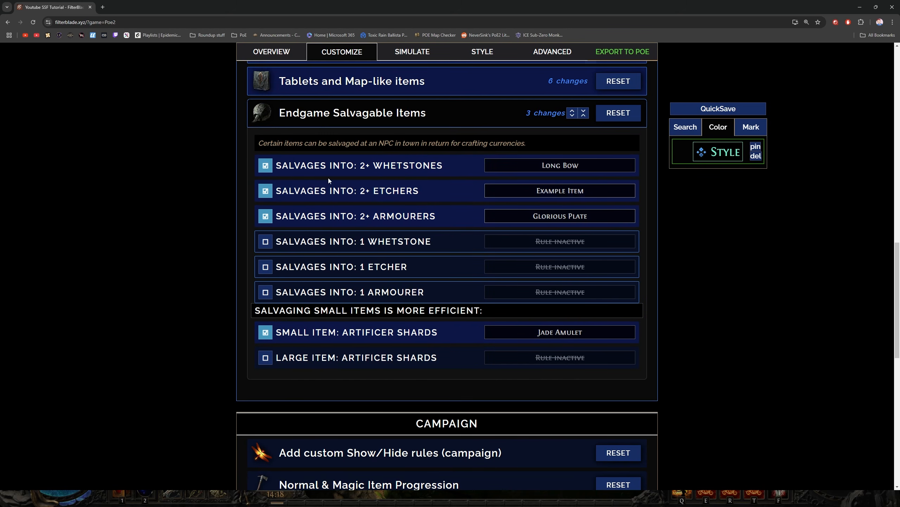
click(266, 166)
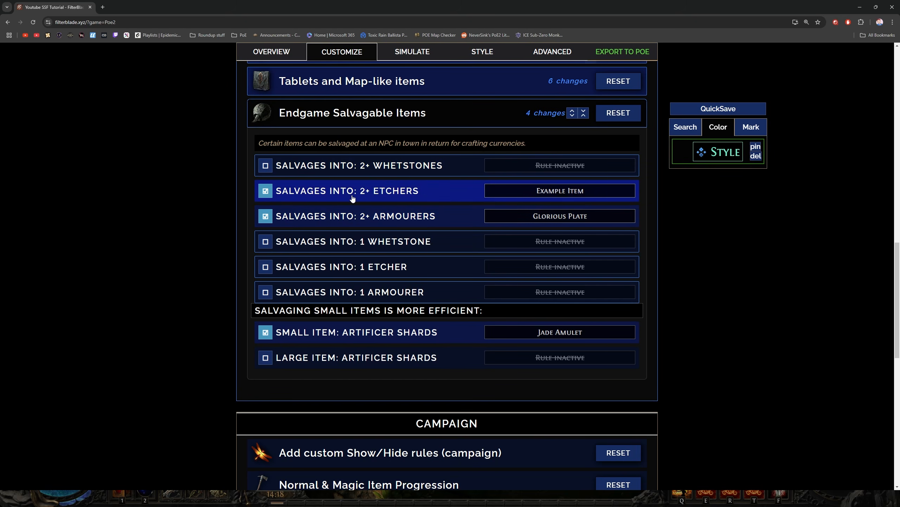
Review the quality conditions of the salvage rules for 2+ Armourers and 2+ Etchers
click(348, 218)
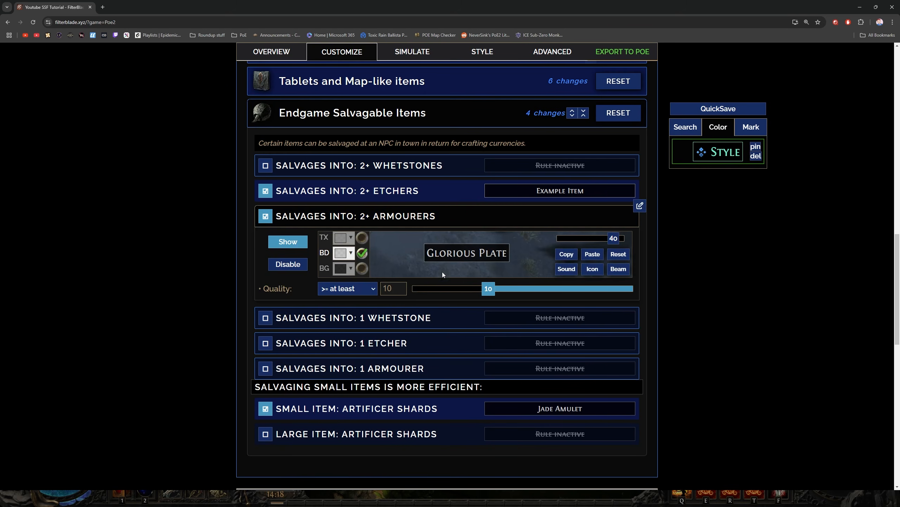
click(384, 218)
click(376, 191)
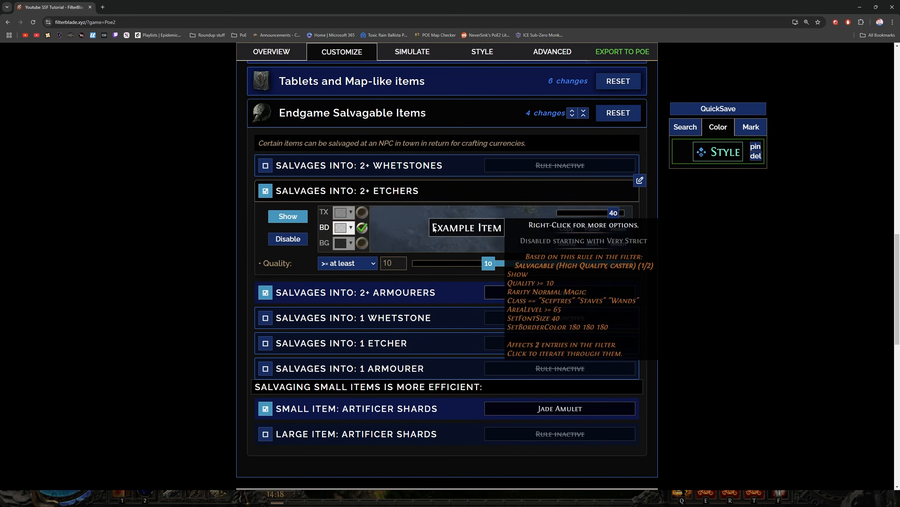
Switch to Path of Exile 2, reload the Youtube SSF Tutorial item filter and close the game options
key(alt+Tab)
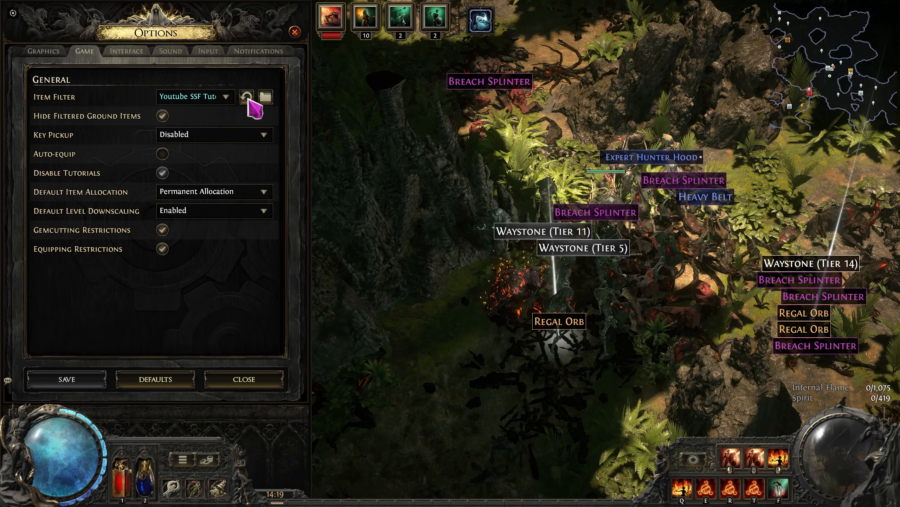
key(Escape)
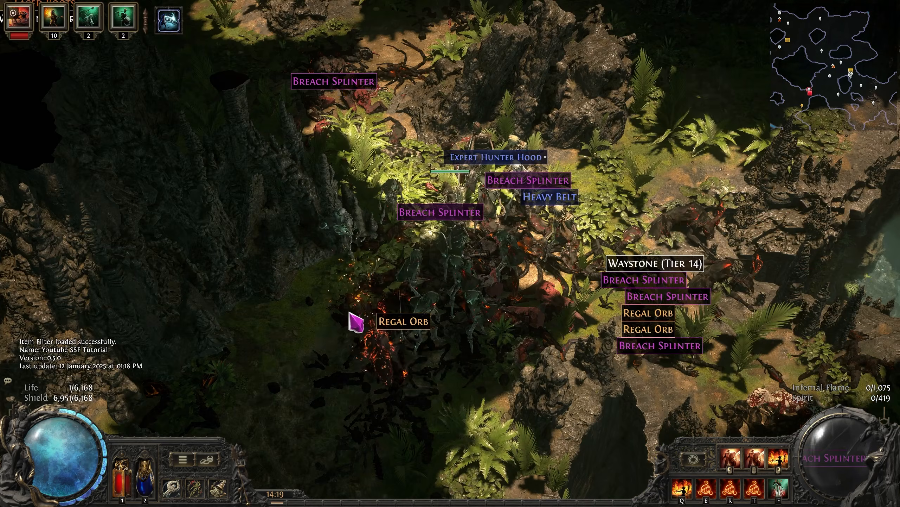
Walk the character around the map to examine which dropped items the reloaded filter labels on the ground
key(s)
key(d)
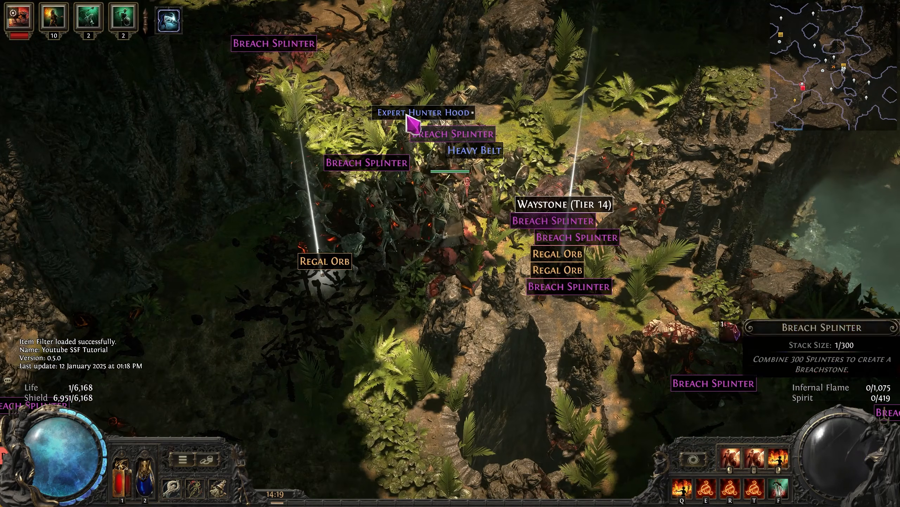
key(w)
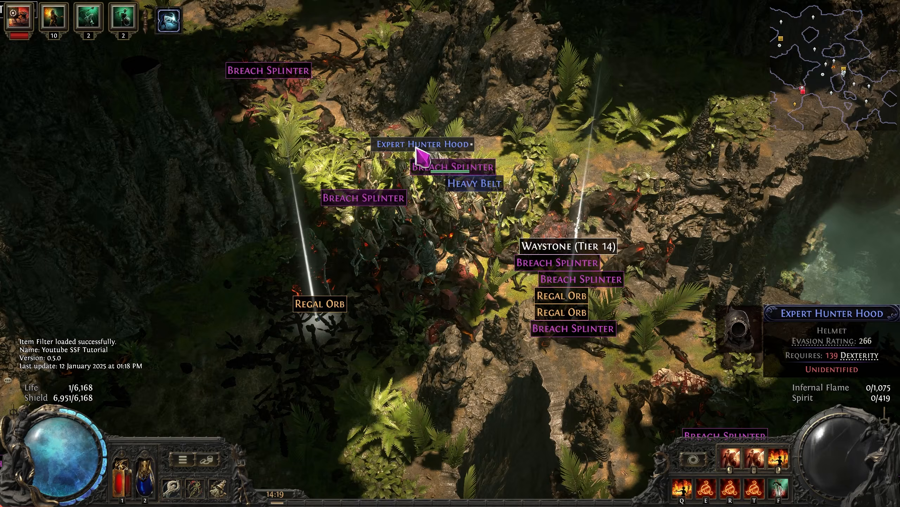
key(s)
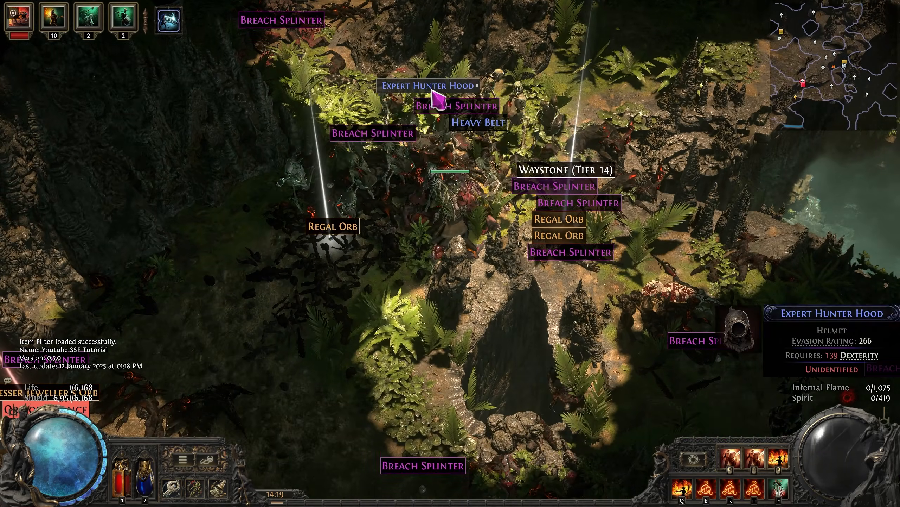
key(d)
key(a)
key(s)
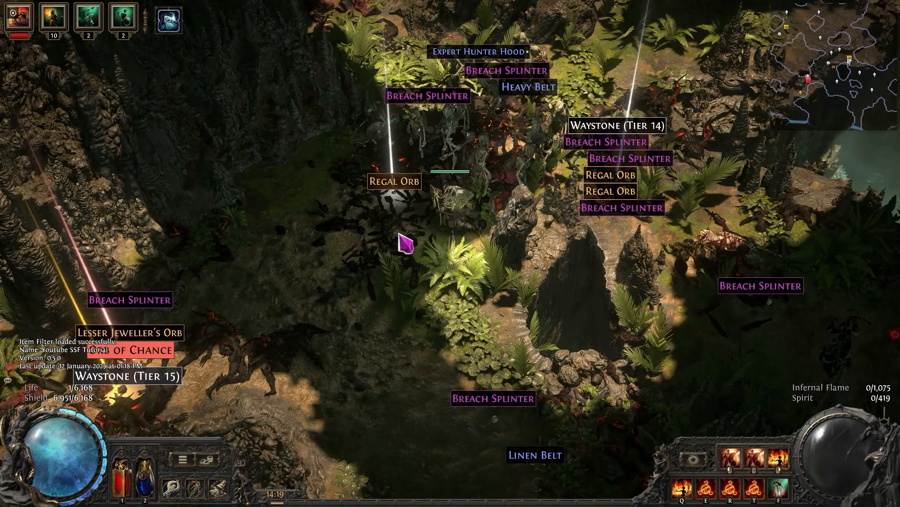
key(a)
key(a)
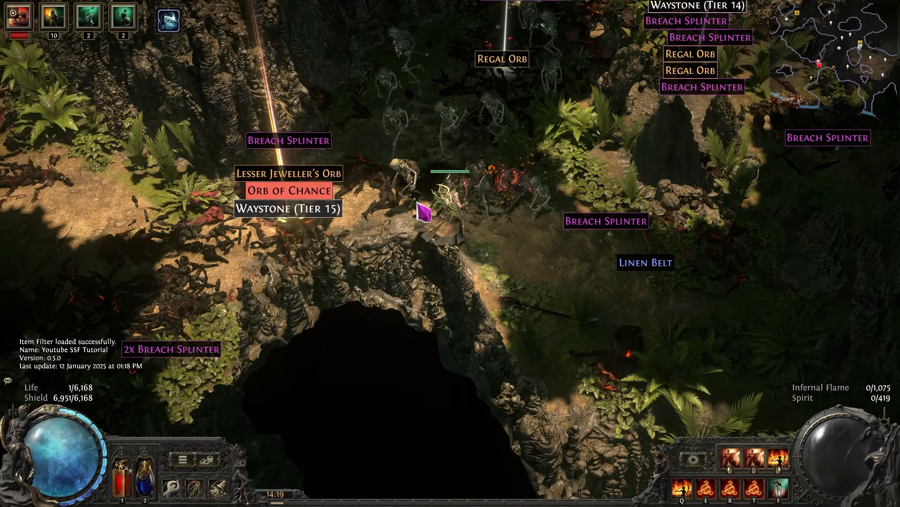
key(s)
key(d)
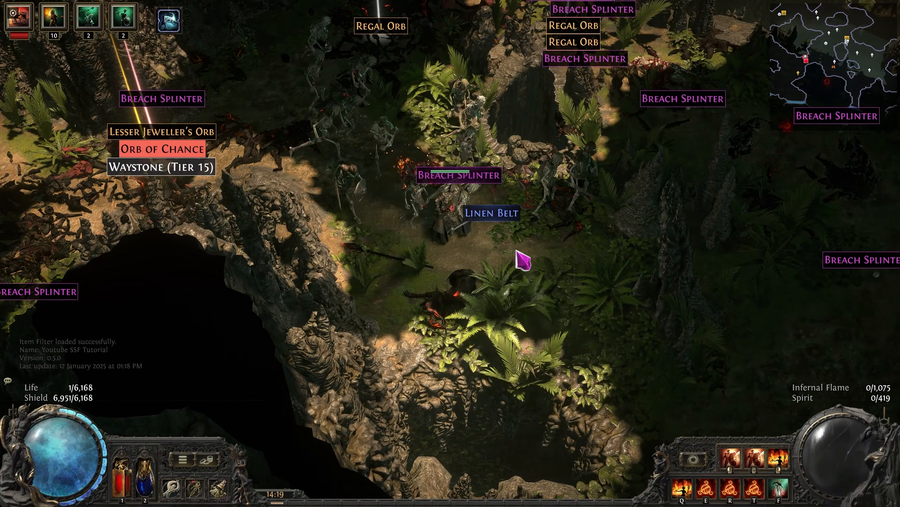
key(d)
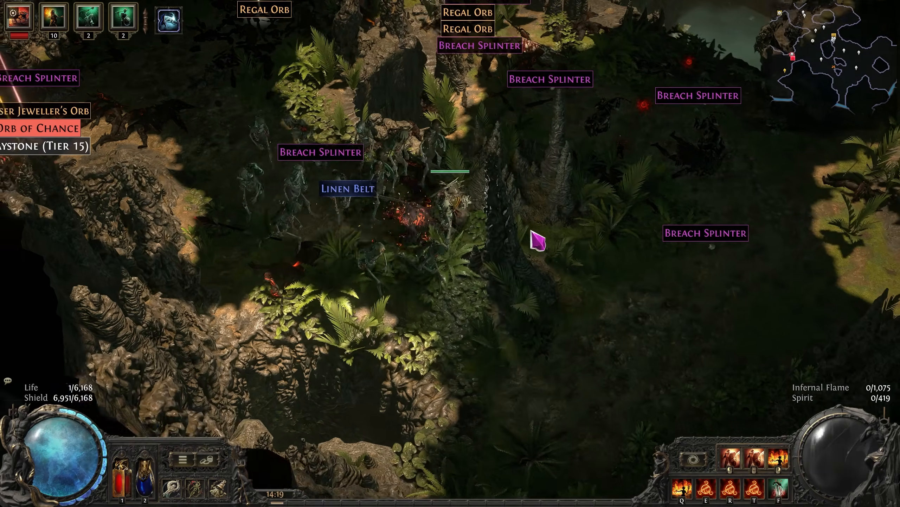
key(w)
key(a)
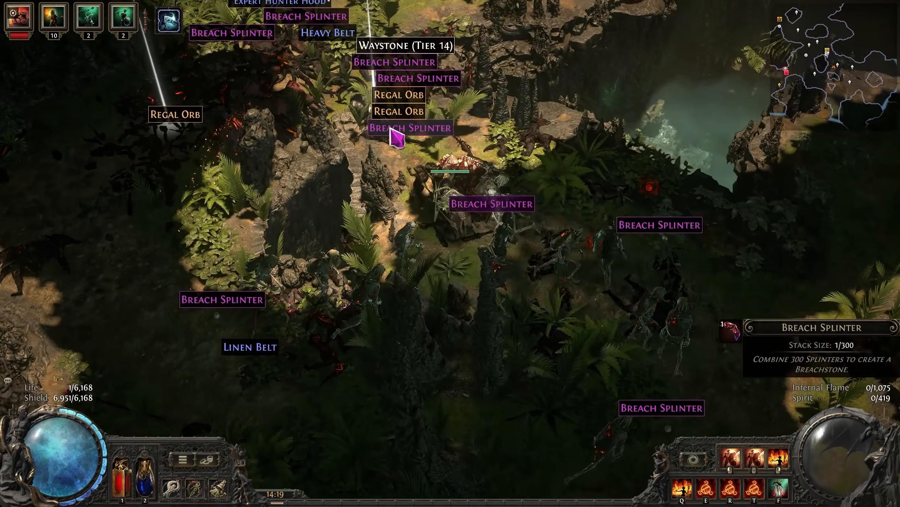
key(w)
key(a)
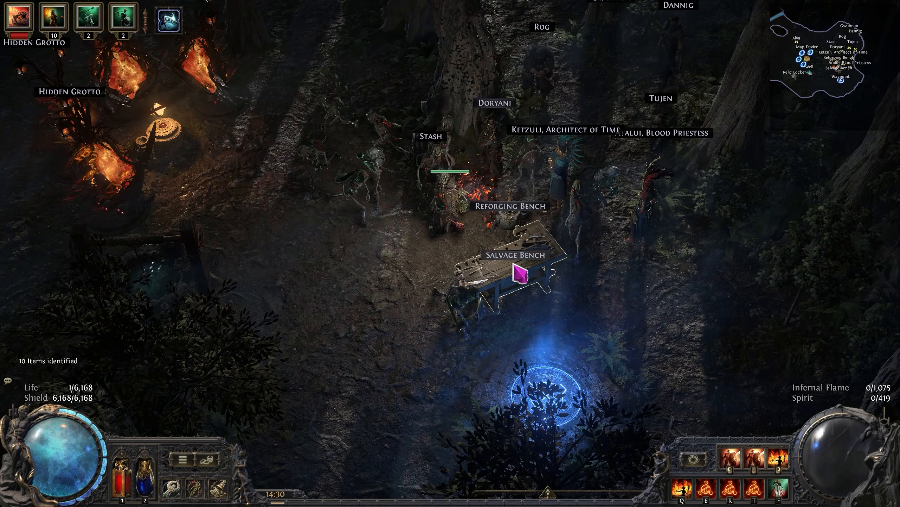
Salvage the Expert Hunter Hood and the helmet beside it in the inventory at the Salvage Bench
click(518, 267)
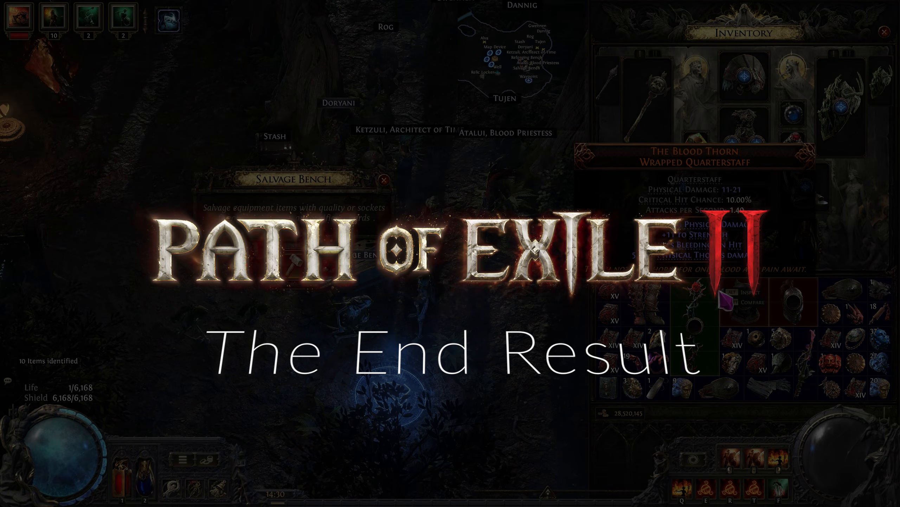
ctrl+click(746, 307)
ctrl+click(794, 304)
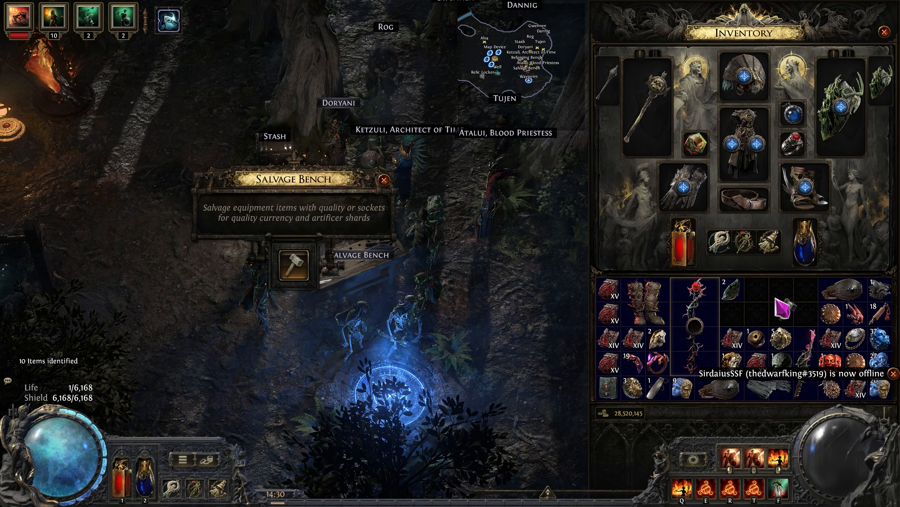
Leave the Salvage Bench and offer the staff, the Lifesprig Attuned Wand and the boots to Ketzuli for disenchanting
key(space)
click(561, 178)
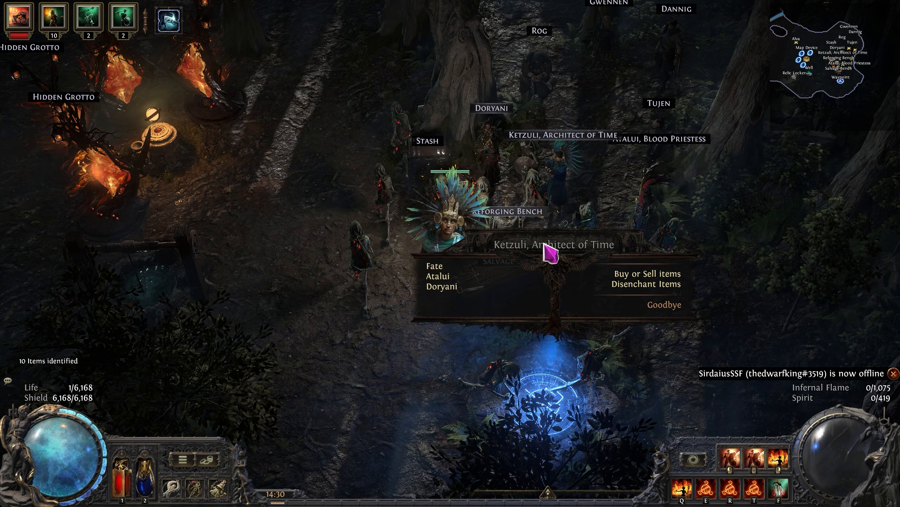
click(641, 290)
ctrl+click(697, 313)
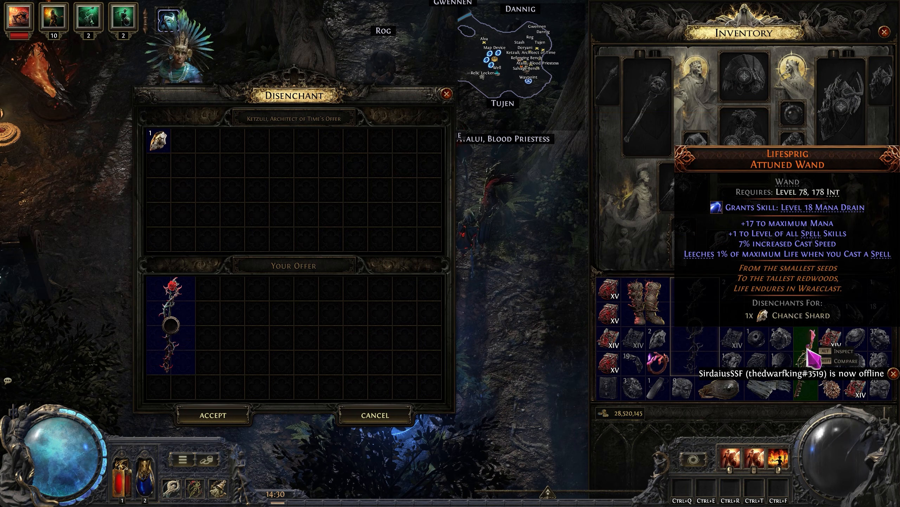
ctrl+click(805, 351)
ctrl+click(646, 302)
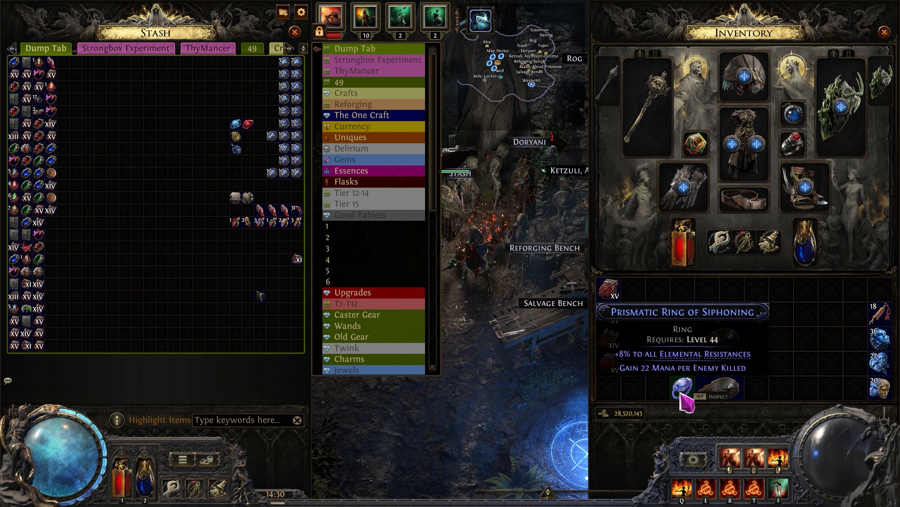
Augment the Prismatic Ring of Siphoning in the inventory with another modifier
right_click(879, 363)
click(682, 390)
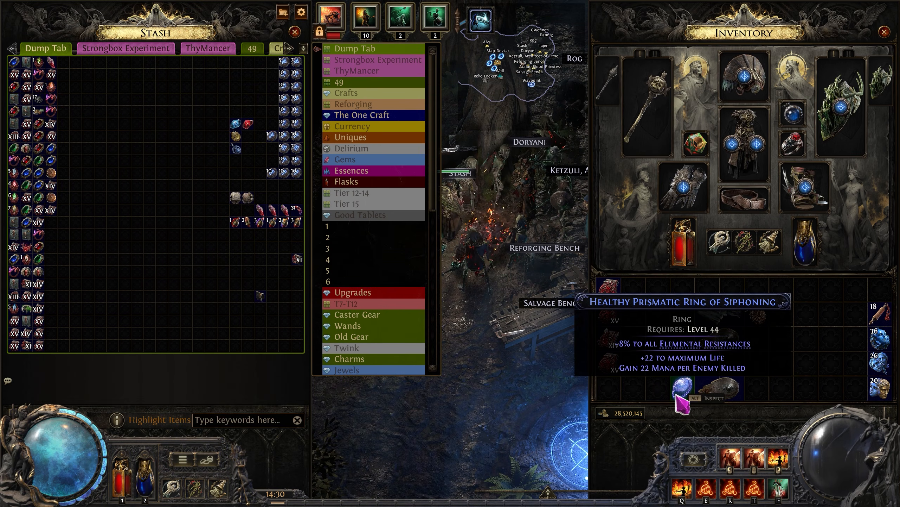
ctrl+click(681, 390)
Use a currency orb from the Currency stash tab on the belt in the inventory's lowest row
click(351, 126)
right_click(212, 121)
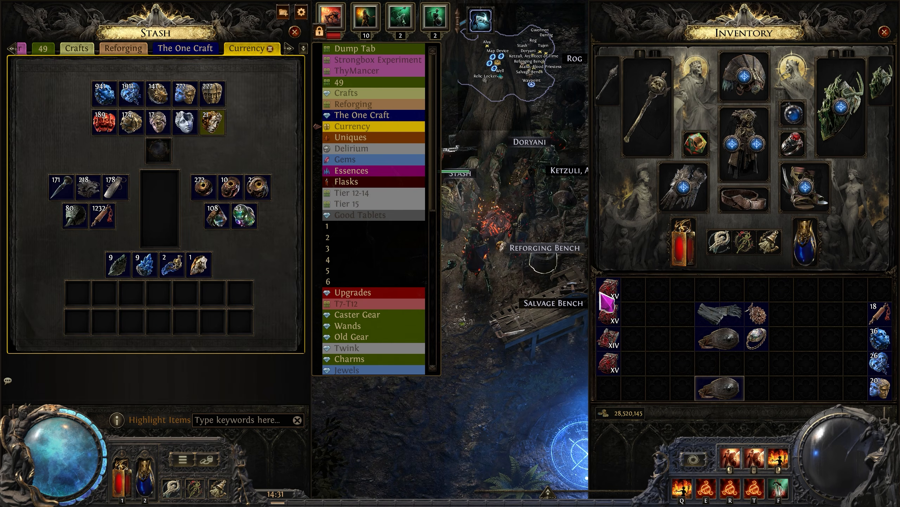
click(734, 396)
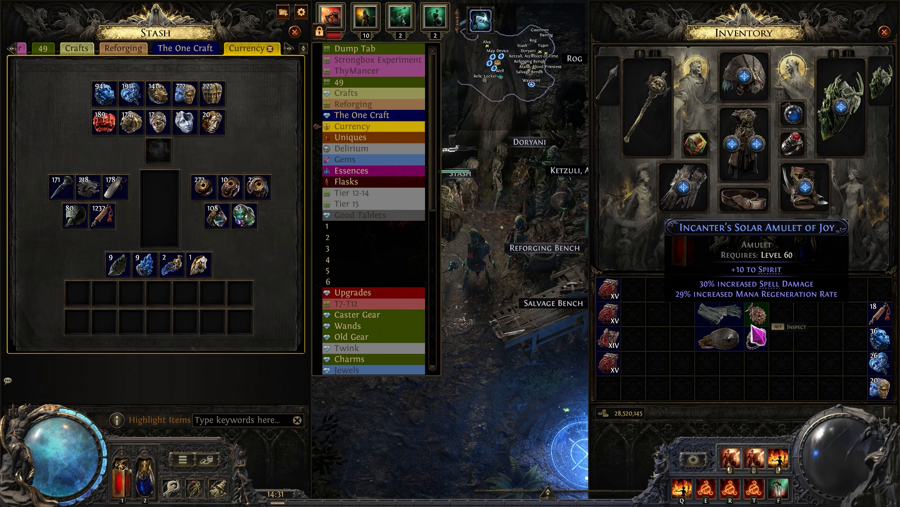
Leave the stash and offer the upper remaining belt to Ketzuli for disenchanting
key(Escape)
click(569, 231)
ctrl+click(720, 313)
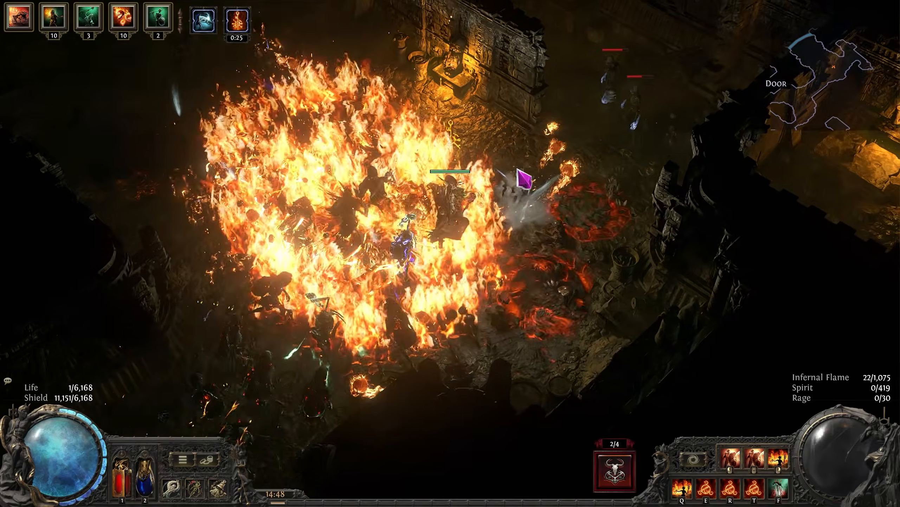
Run the character through the dungeon map and attack the monsters along the way with fire skills
key(w)
right_click(564, 173)
key(a)
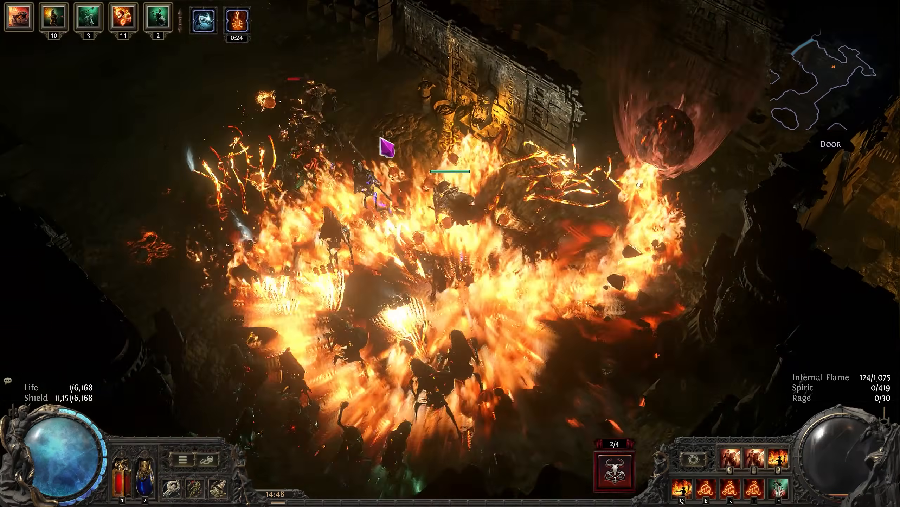
key(w)
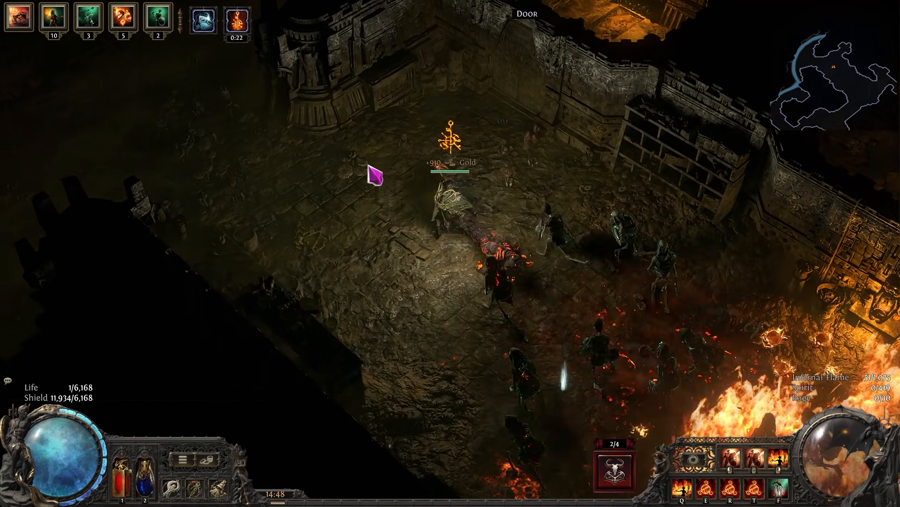
right_click(391, 168)
key(a)
key(s)
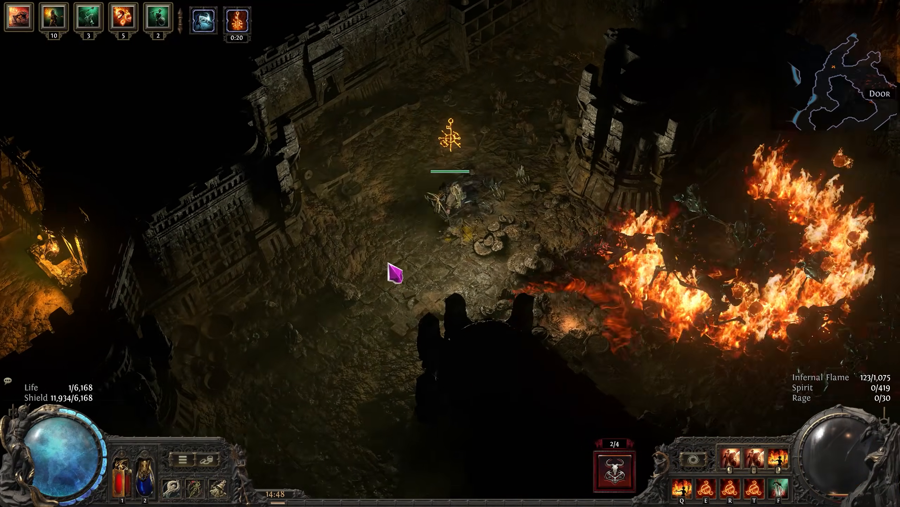
key(s)
key(a)
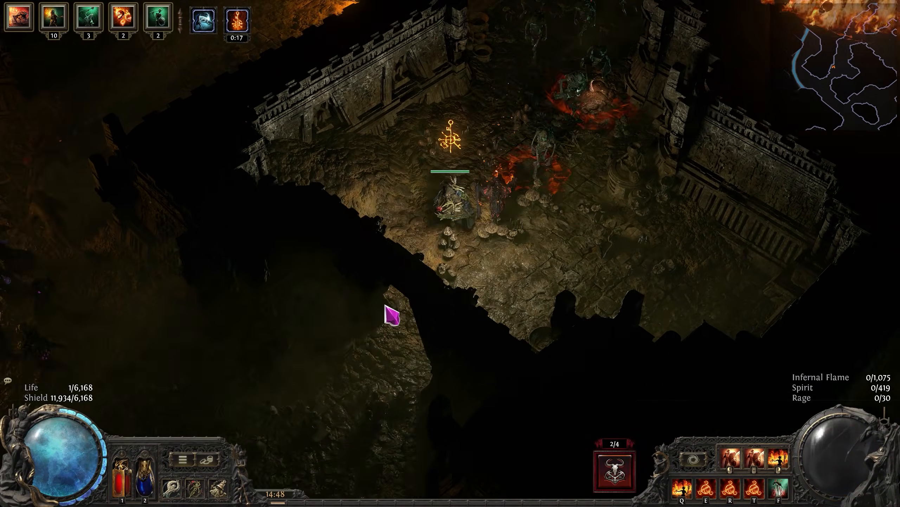
key(s)
key(a)
right_click(344, 264)
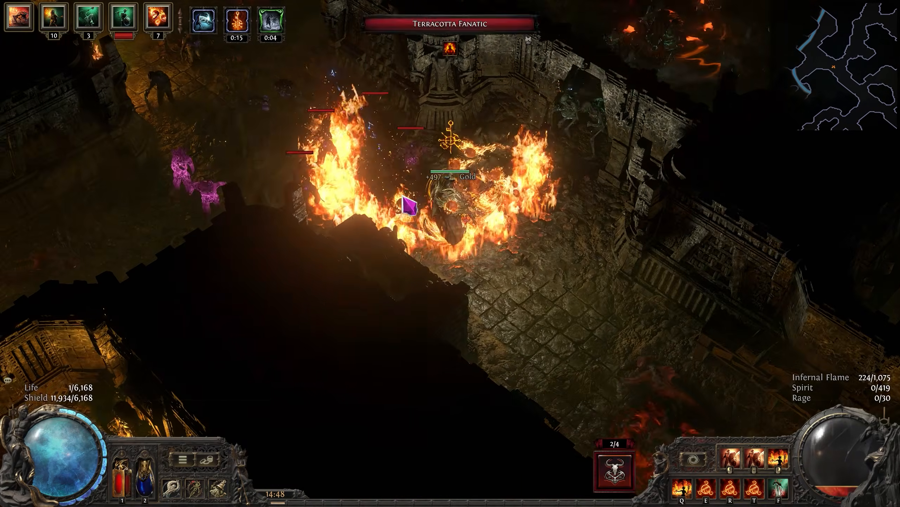
key(d)
right_click(376, 184)
key(a)
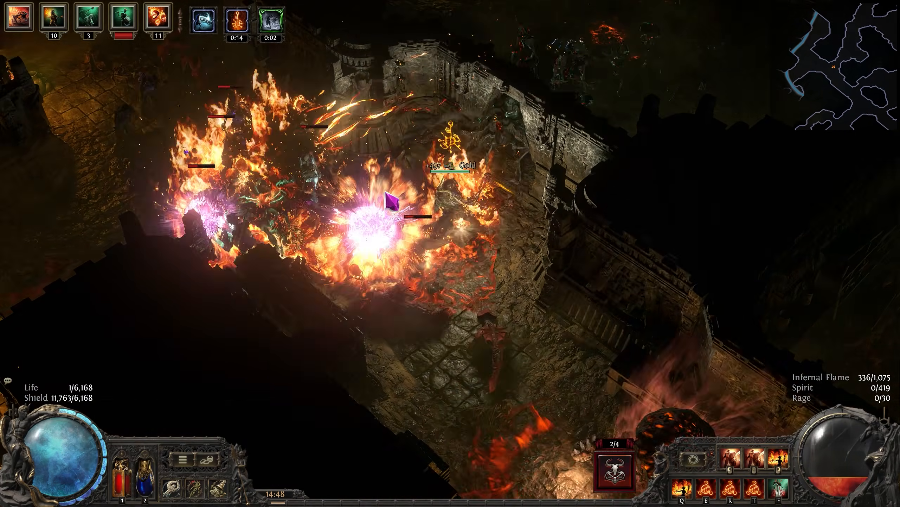
key(w)
key(s)
right_click(511, 227)
key(a)
right_click(396, 156)
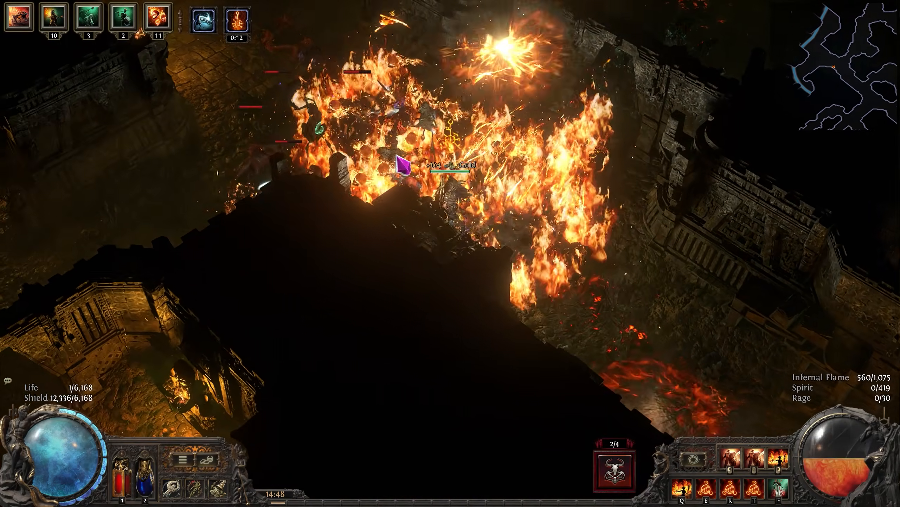
key(w)
right_click(511, 144)
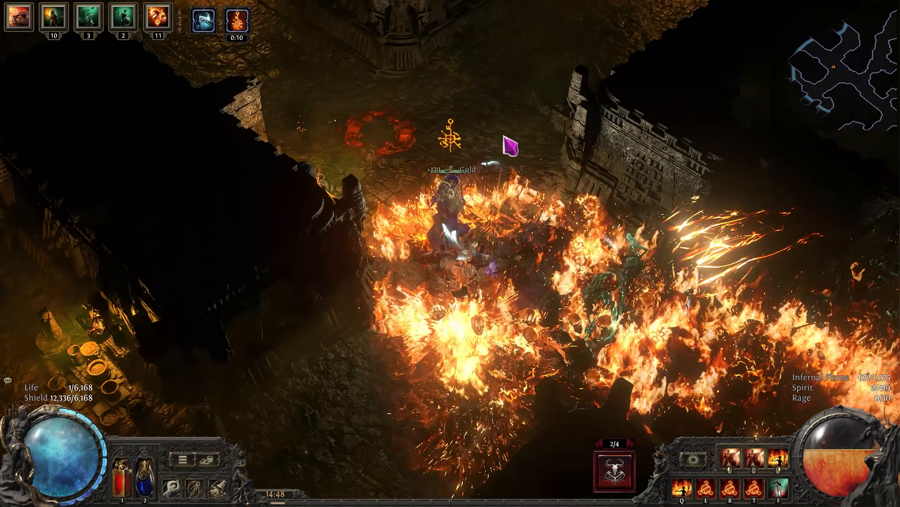